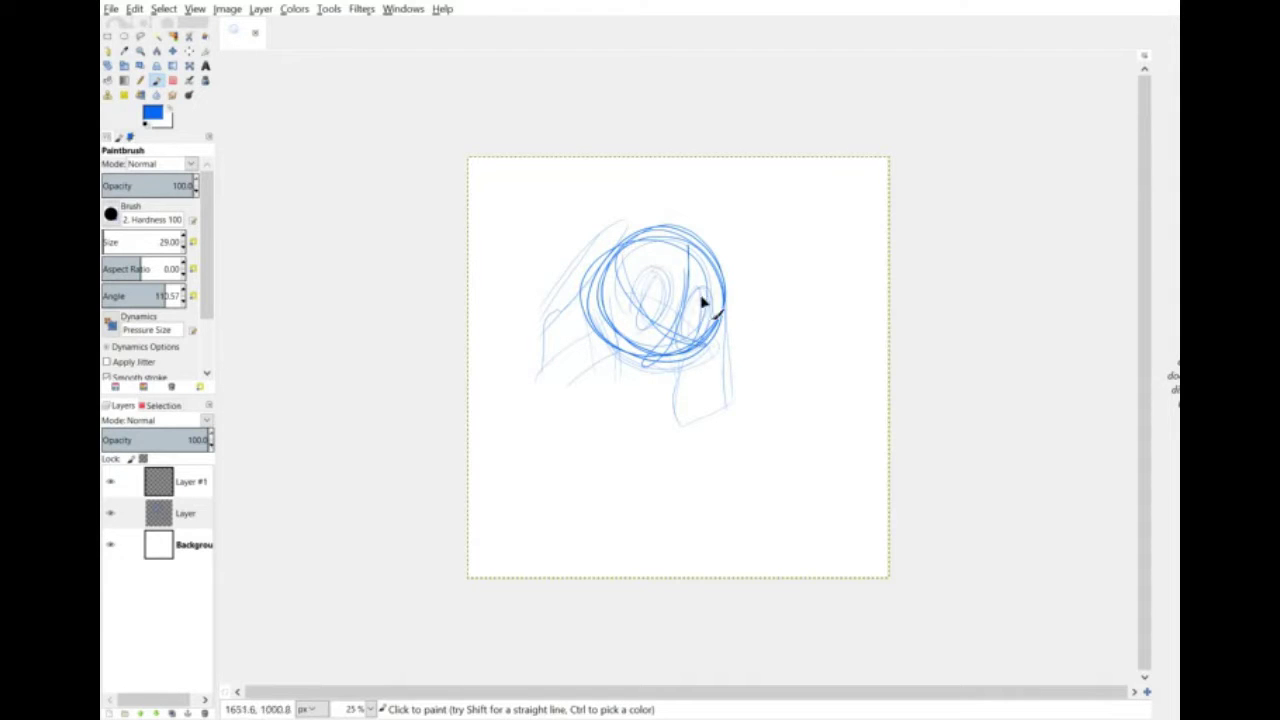
Rough out light blue construction lines for the hair, raised fist, arms and legs around the head circle.
mouse_move(684, 250)
left_mouse_down()
mouse_move(666, 215)
mouse_move(677, 225)
mouse_move(597, 234)
left_mouse_up()
mouse_move(650, 369)
left_mouse_down()
mouse_move(536, 441)
mouse_move(558, 436)
mouse_move(547, 422)
mouse_move(576, 461)
mouse_move(621, 393)
mouse_move(586, 324)
mouse_move(572, 440)
left_mouse_up()
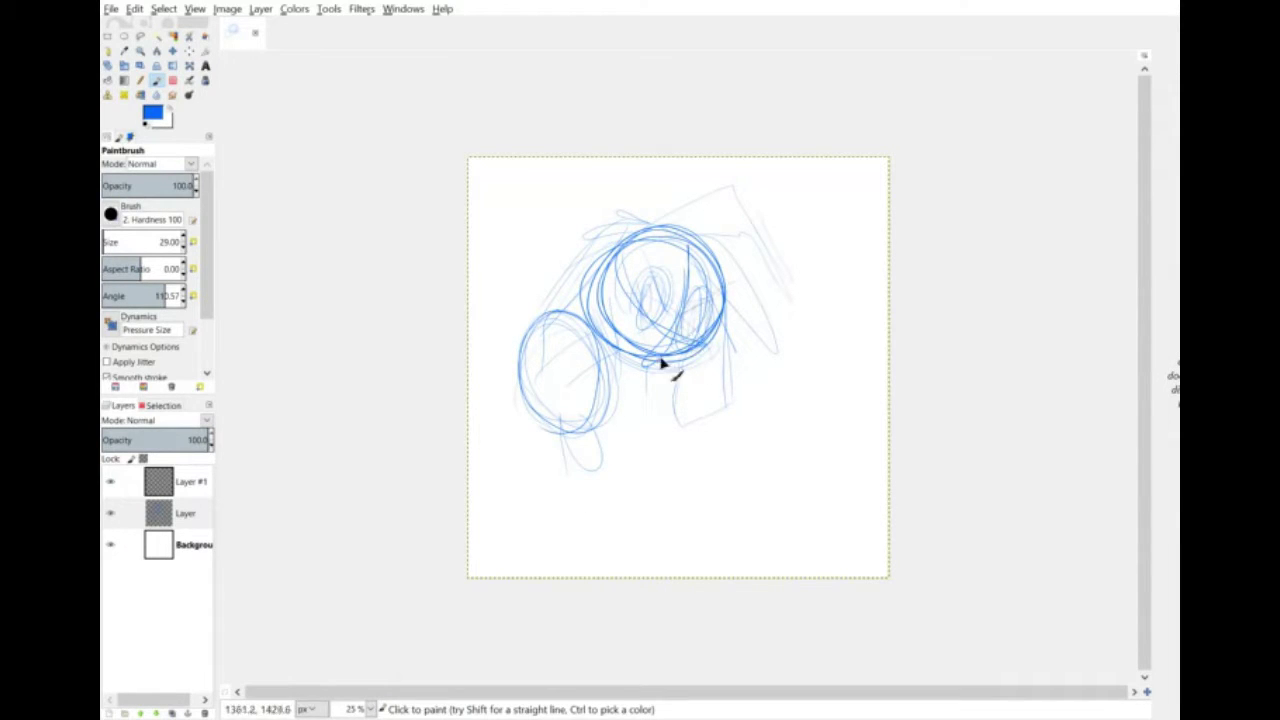
left_click_drag(681, 372, 726, 508)
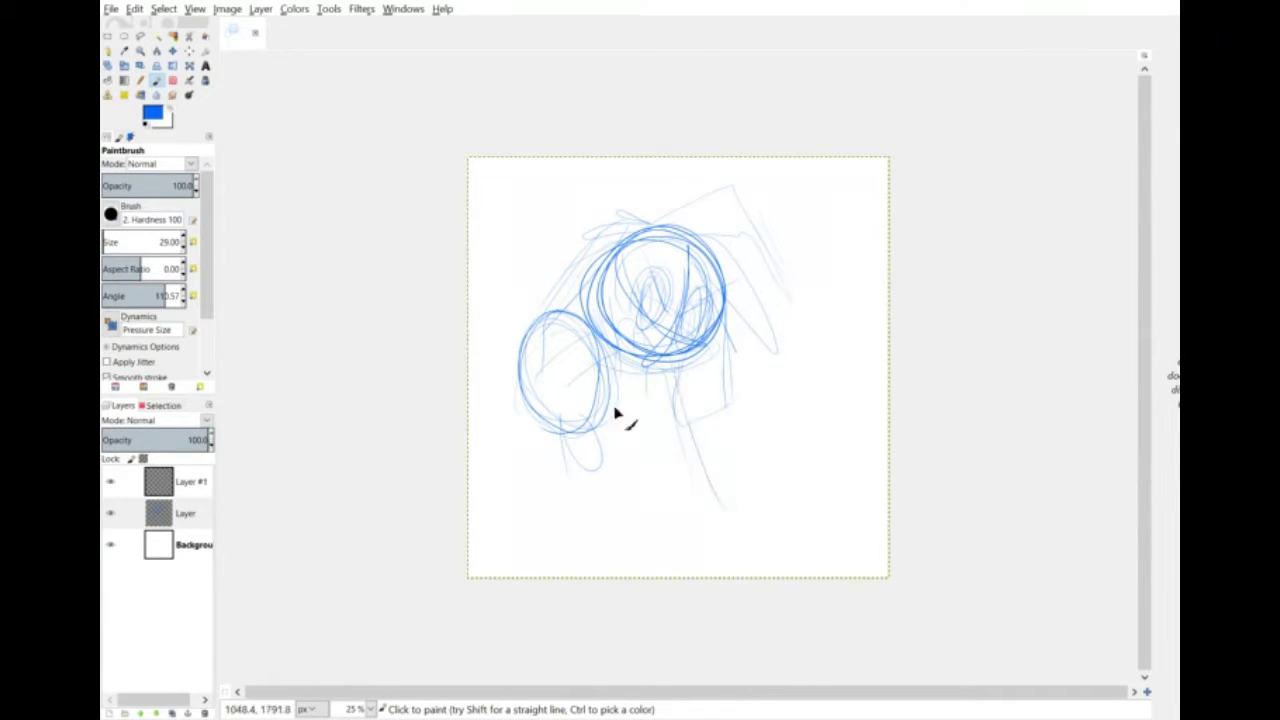
left_click_drag(597, 400, 573, 524)
mouse_move(727, 403)
left_mouse_down()
mouse_move(729, 486)
mouse_move(710, 460)
left_mouse_up()
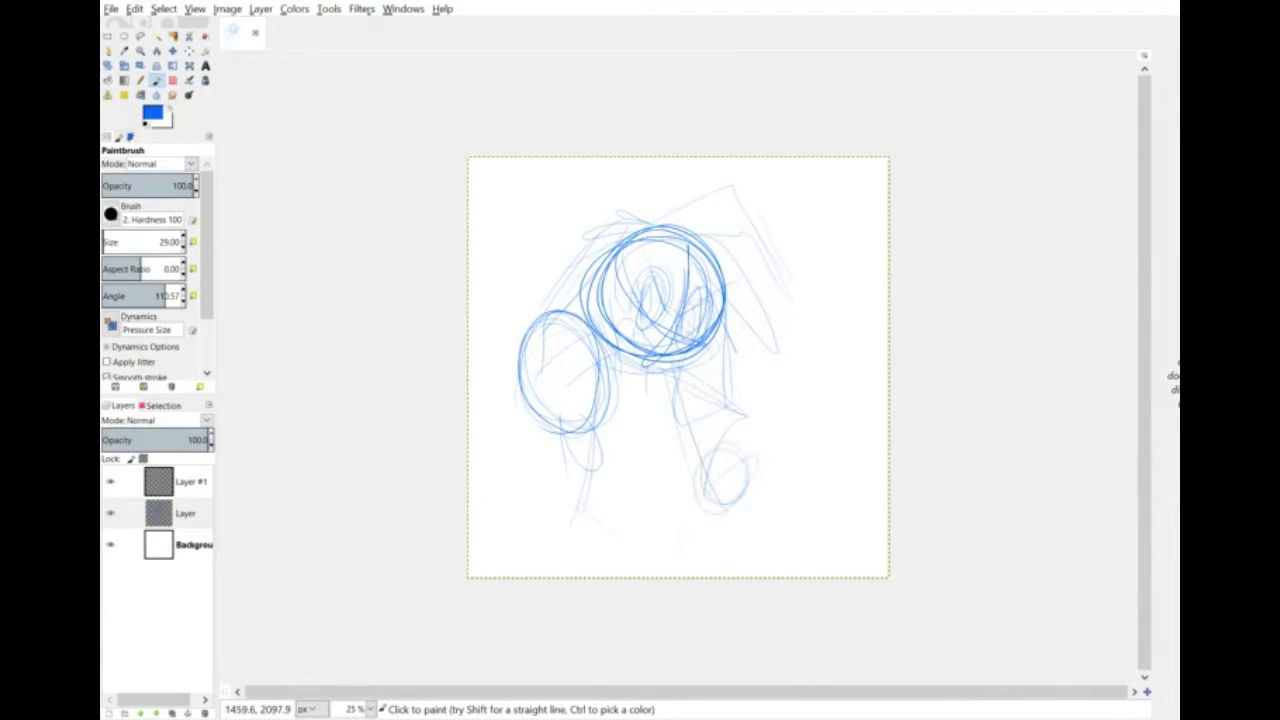
left_click_drag(598, 498, 570, 568)
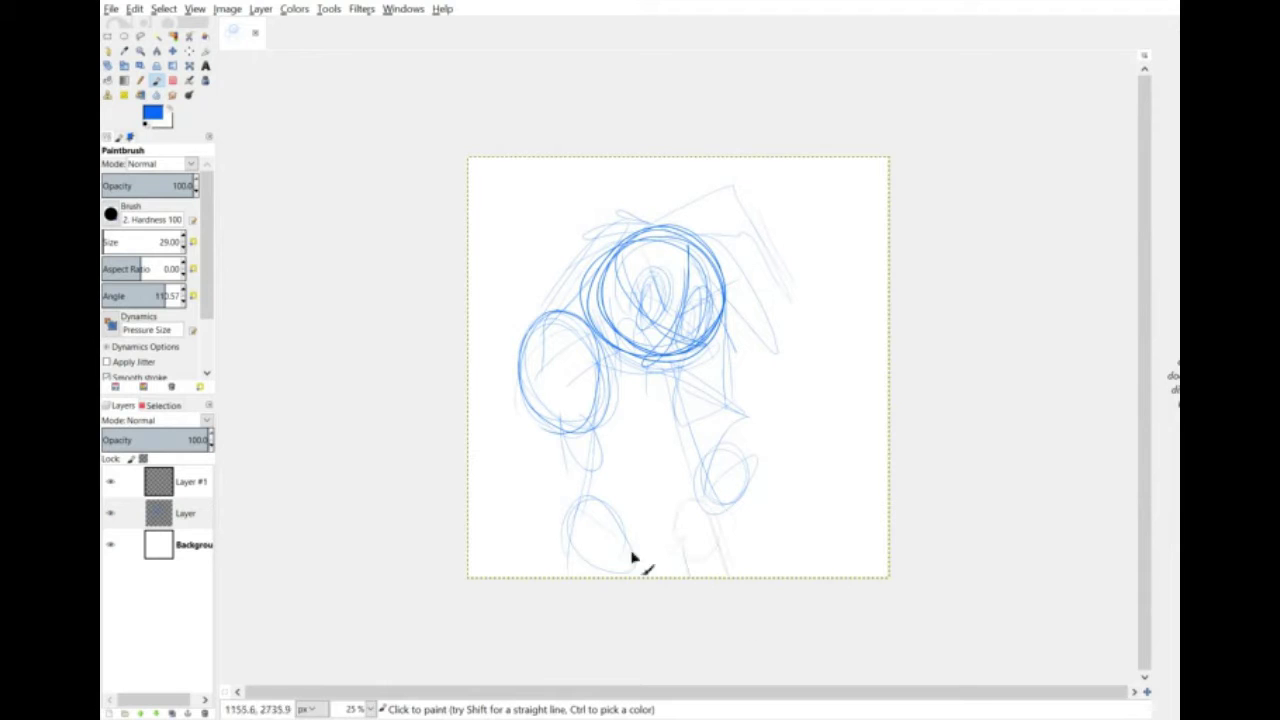
Sketch the spiky hair around the head at 50% zoom, with long pointed locks falling on the right side.
left_click(370, 641)
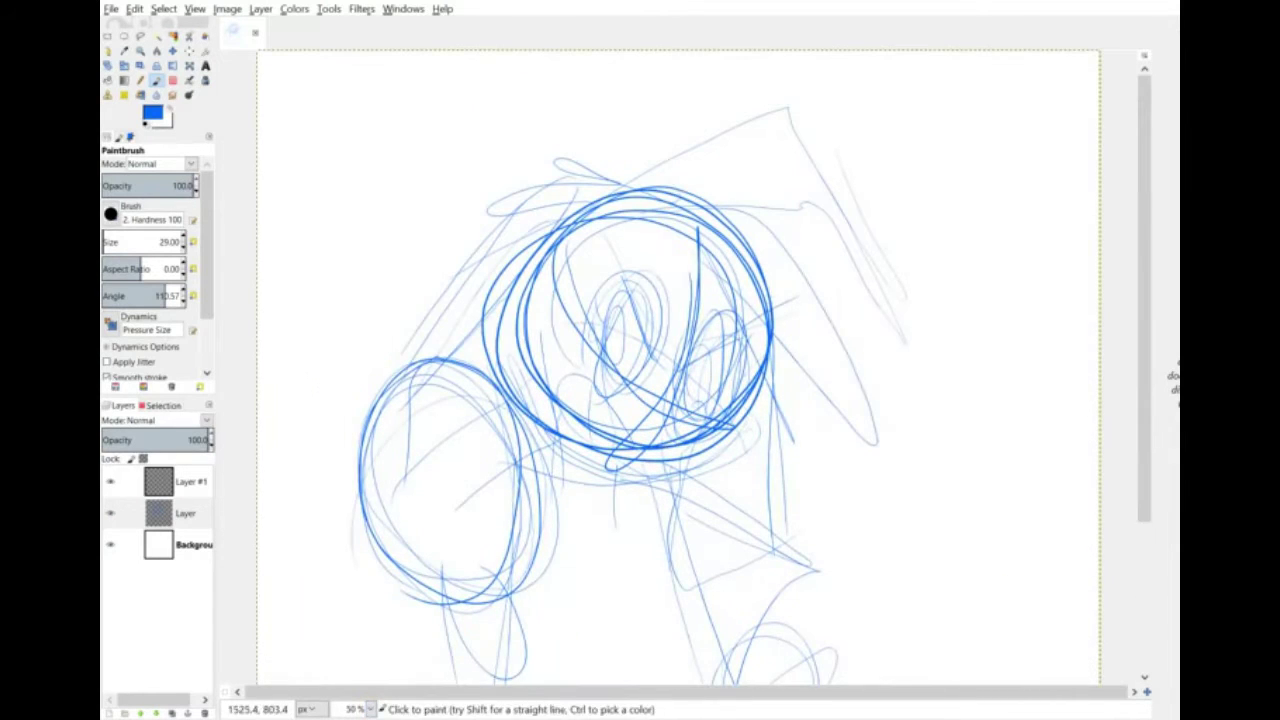
left_click_drag(690, 275, 749, 371)
mouse_move(730, 285)
left_mouse_down()
mouse_move(820, 478)
mouse_move(775, 288)
mouse_move(831, 479)
left_mouse_up()
mouse_move(794, 210)
left_mouse_down()
mouse_move(704, 218)
mouse_move(838, 392)
mouse_move(768, 318)
left_mouse_up()
mouse_move(584, 203)
left_mouse_down()
mouse_move(767, 120)
mouse_move(854, 251)
left_mouse_up()
left_click_drag(806, 142, 905, 348)
mouse_move(648, 180)
left_mouse_down()
mouse_move(580, 167)
mouse_move(496, 203)
mouse_move(405, 330)
left_mouse_up()
left_click_drag(578, 268, 555, 430)
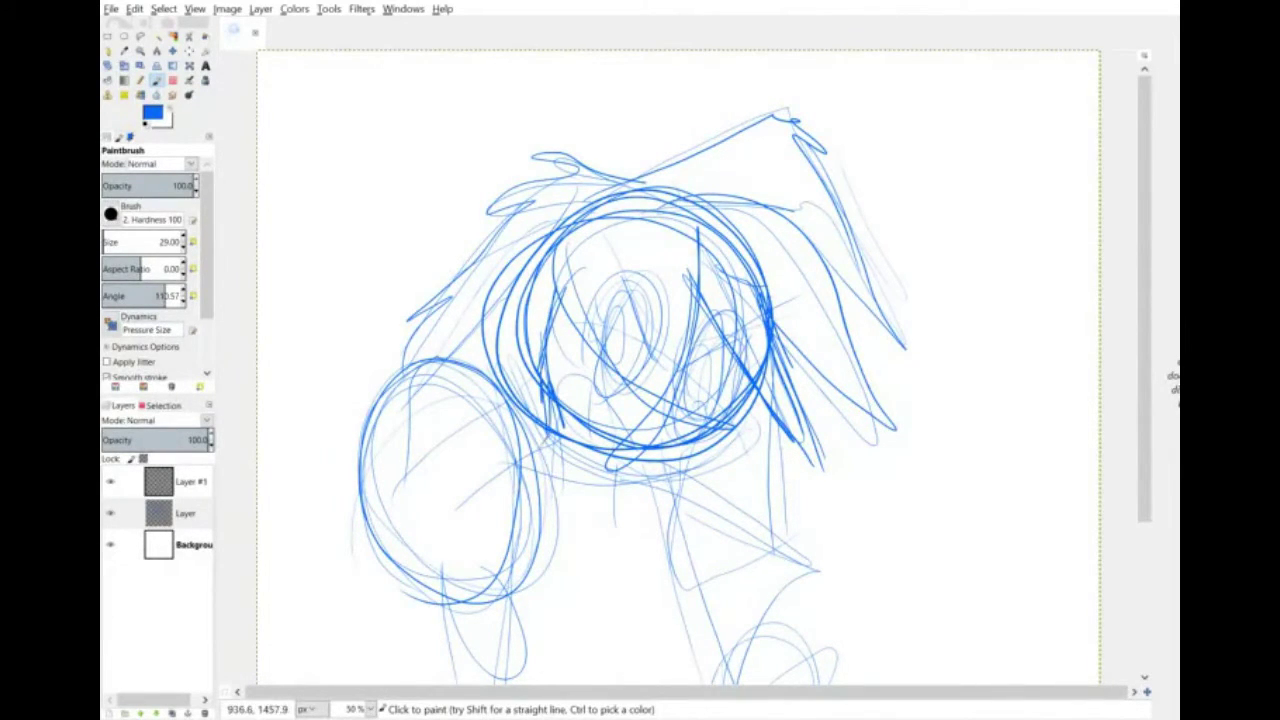
Sketch the jawline and facial features with an angled brow, eyes and mouth, plus a small tuft below the chin.
mouse_move(743, 430)
left_mouse_down()
mouse_move(752, 374)
mouse_move(742, 426)
left_mouse_up()
mouse_move(518, 380)
left_mouse_down()
mouse_move(583, 456)
mouse_move(741, 420)
left_mouse_up()
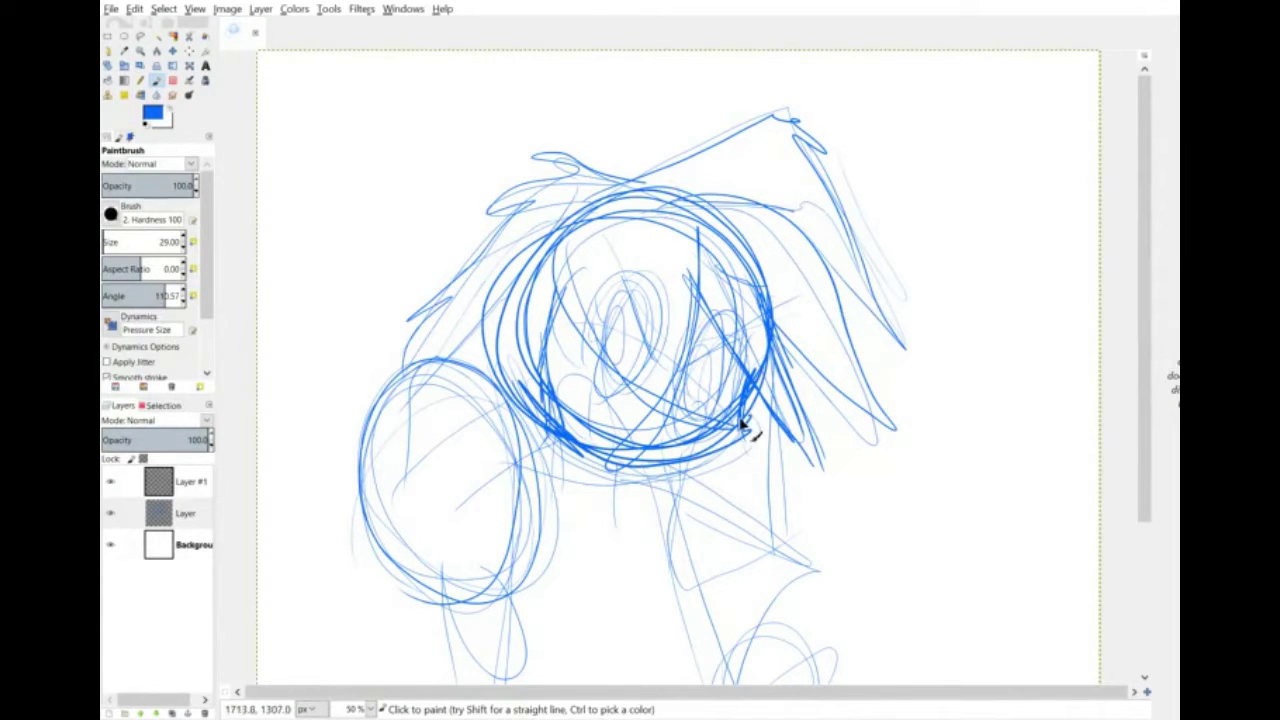
left_click_drag(622, 278, 666, 371)
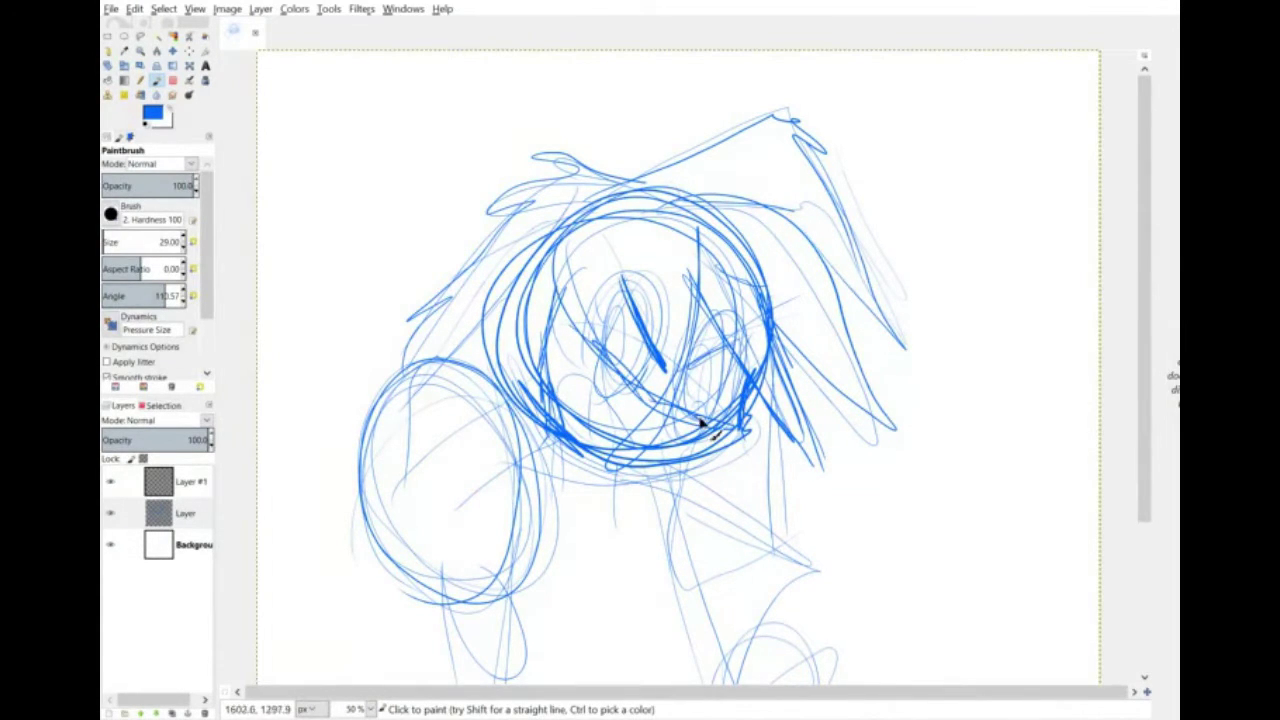
mouse_move(632, 462)
left_mouse_down()
mouse_move(613, 400)
mouse_move(630, 459)
mouse_move(567, 436)
left_mouse_up()
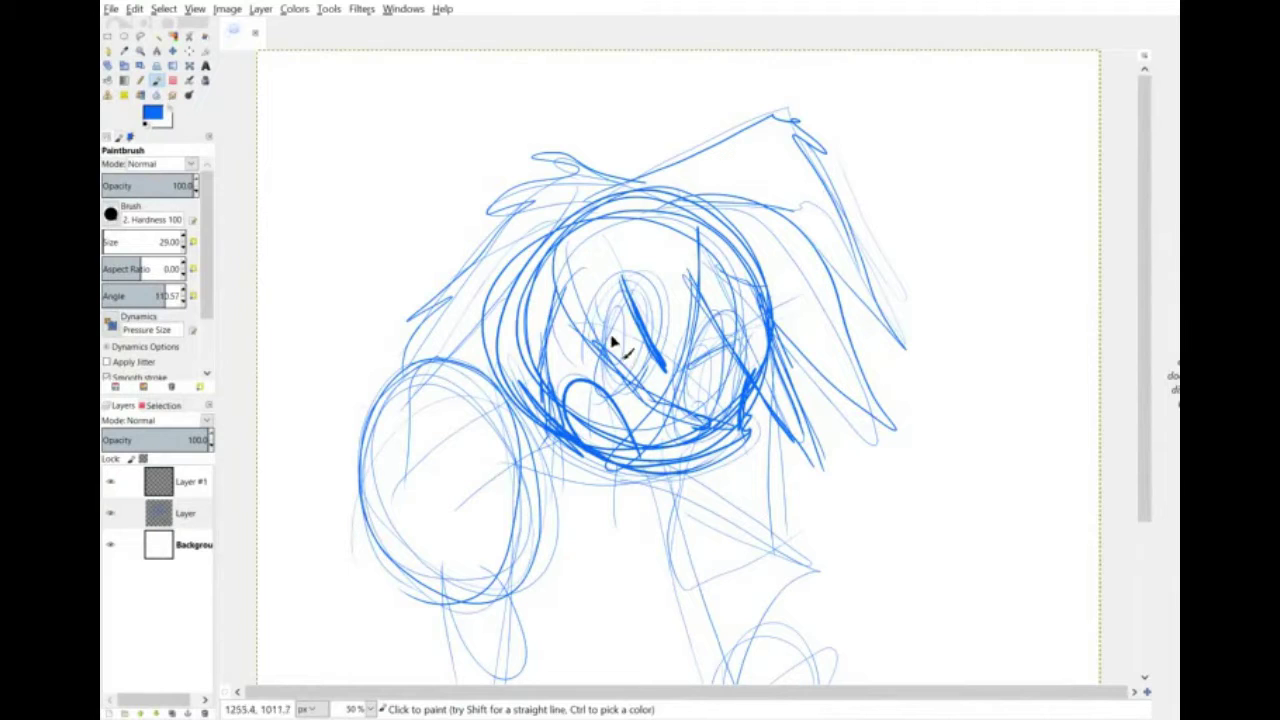
mouse_move(611, 345)
left_mouse_down()
mouse_move(653, 360)
mouse_move(612, 350)
left_mouse_up()
left_click_drag(691, 362, 685, 412)
mouse_move(734, 341)
left_mouse_down()
mouse_move(742, 402)
mouse_move(692, 375)
left_mouse_up()
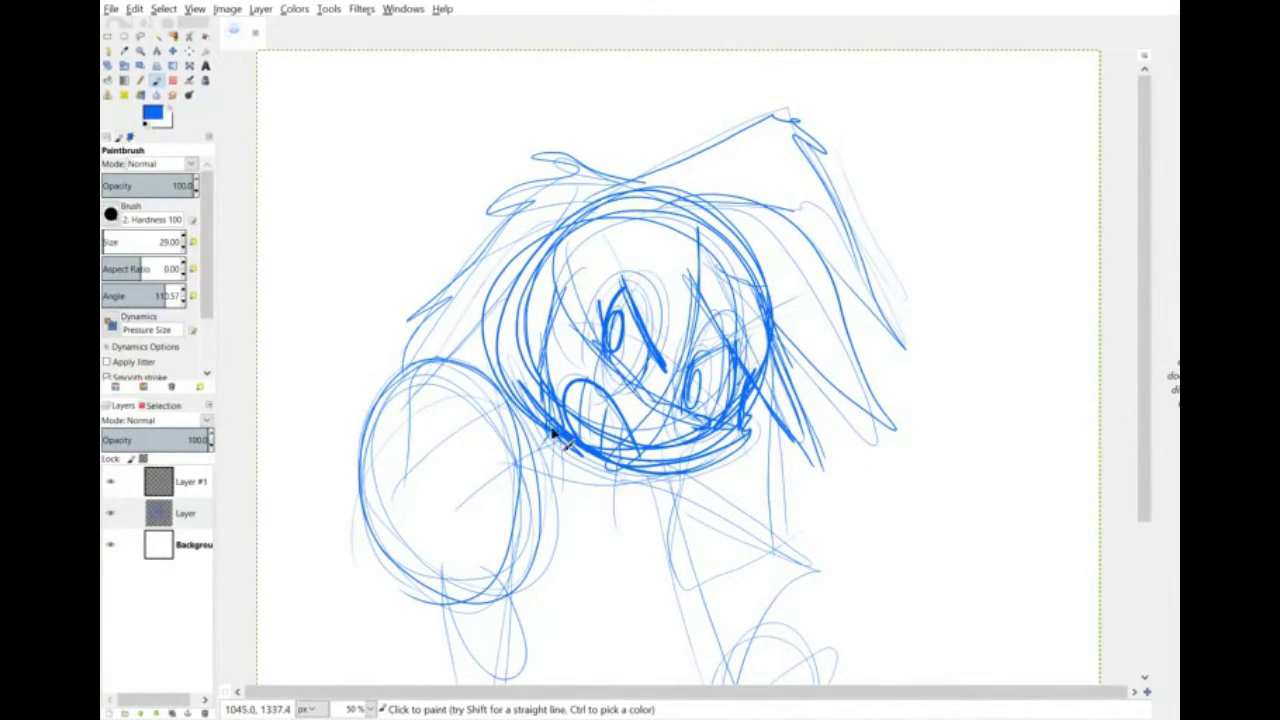
mouse_move(628, 470)
left_mouse_down()
mouse_move(649, 510)
mouse_move(608, 535)
left_mouse_up()
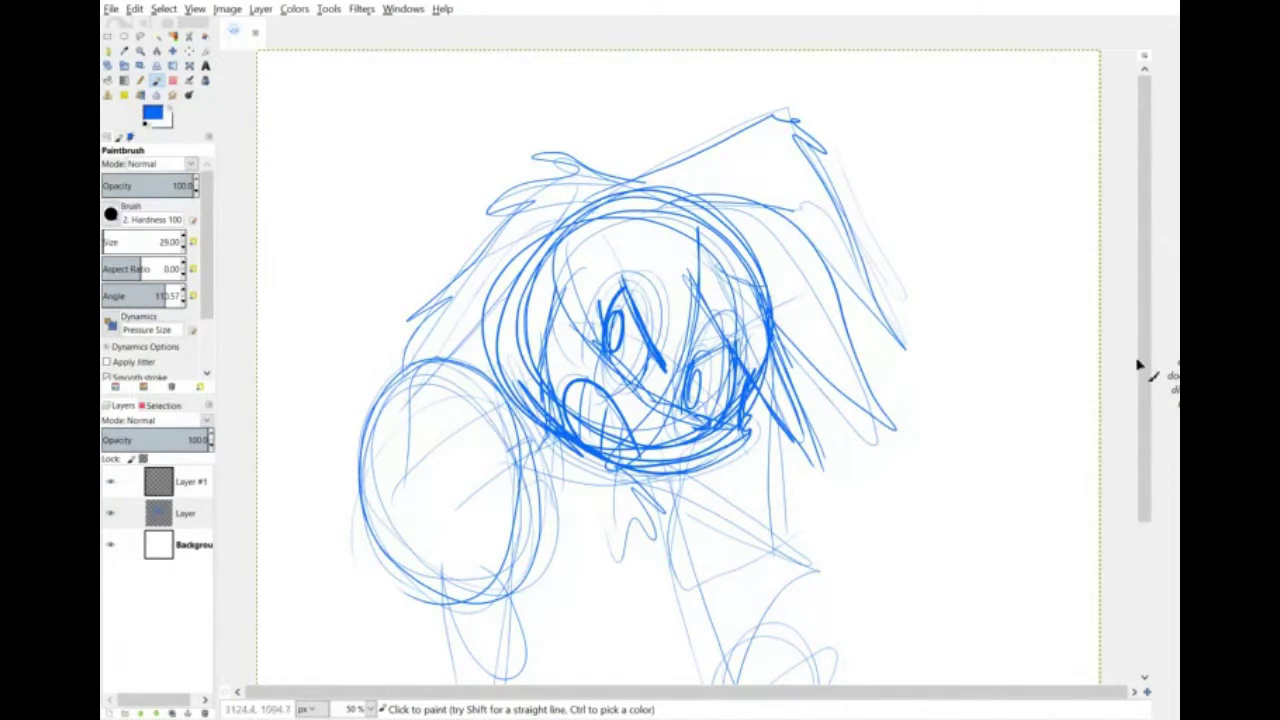
Define the raised fist in the sketch with bolder curled fingers, a downward thumb and a knuckle edge.
scroll(1138, 365, "down", 3)
mouse_move(466, 236)
left_mouse_down()
mouse_move(345, 337)
mouse_move(522, 420)
mouse_move(430, 303)
mouse_move(372, 272)
mouse_move(540, 418)
mouse_move(526, 474)
mouse_move(551, 537)
mouse_move(450, 437)
left_mouse_up()
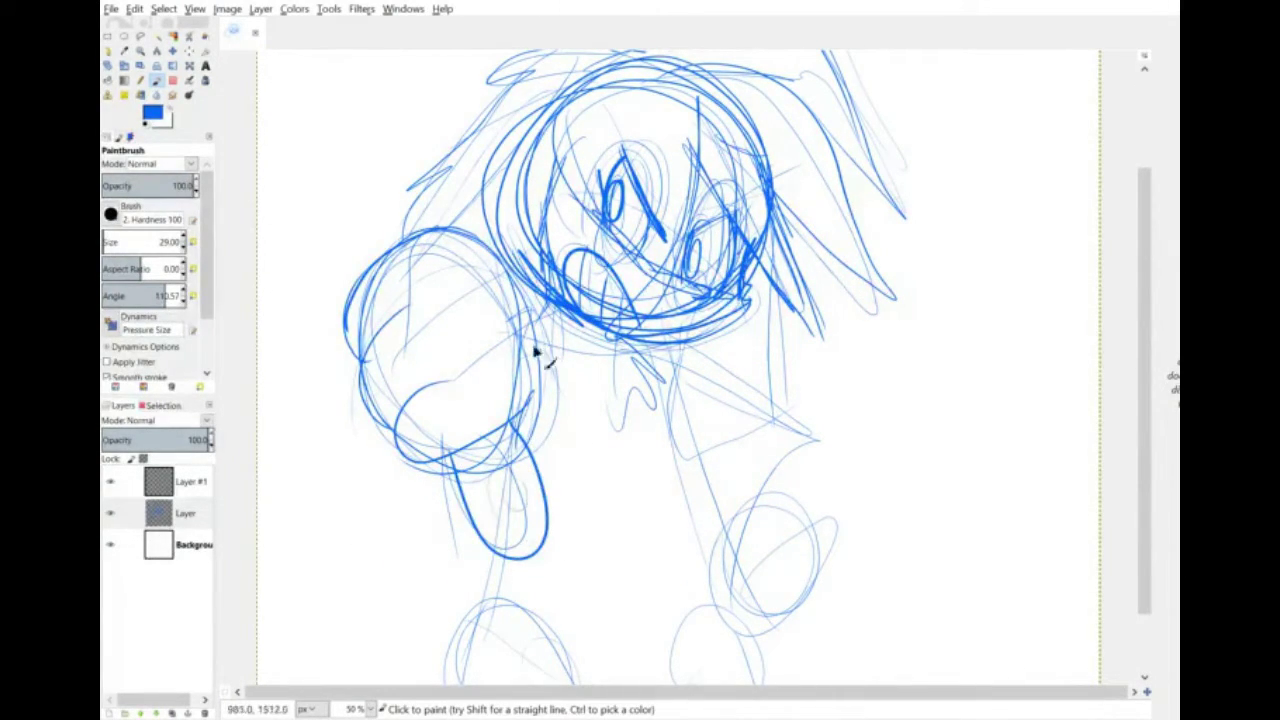
mouse_move(535, 352)
left_mouse_down()
mouse_move(547, 400)
mouse_move(507, 280)
mouse_move(361, 375)
mouse_move(370, 417)
mouse_move(509, 443)
mouse_move(422, 466)
mouse_move(450, 467)
mouse_move(434, 334)
mouse_move(495, 259)
mouse_move(558, 398)
mouse_move(537, 458)
left_mouse_up()
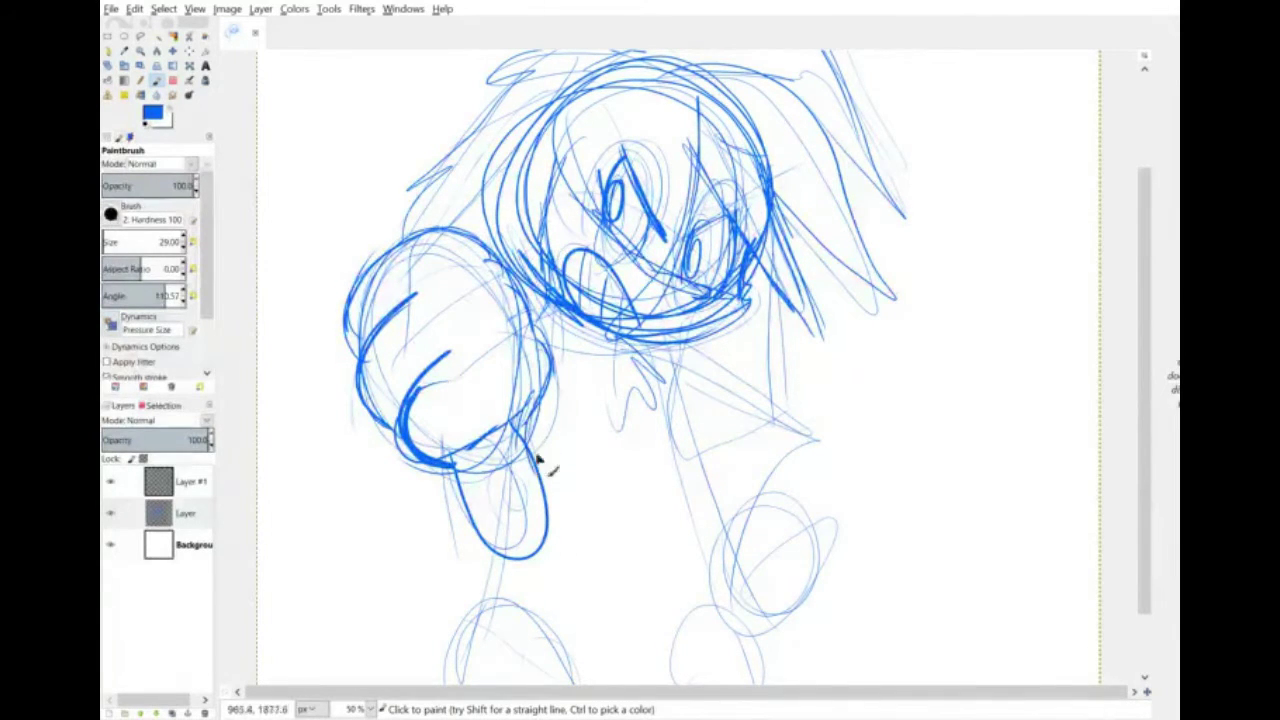
left_click_drag(386, 252, 398, 334)
left_click_drag(424, 374, 437, 358)
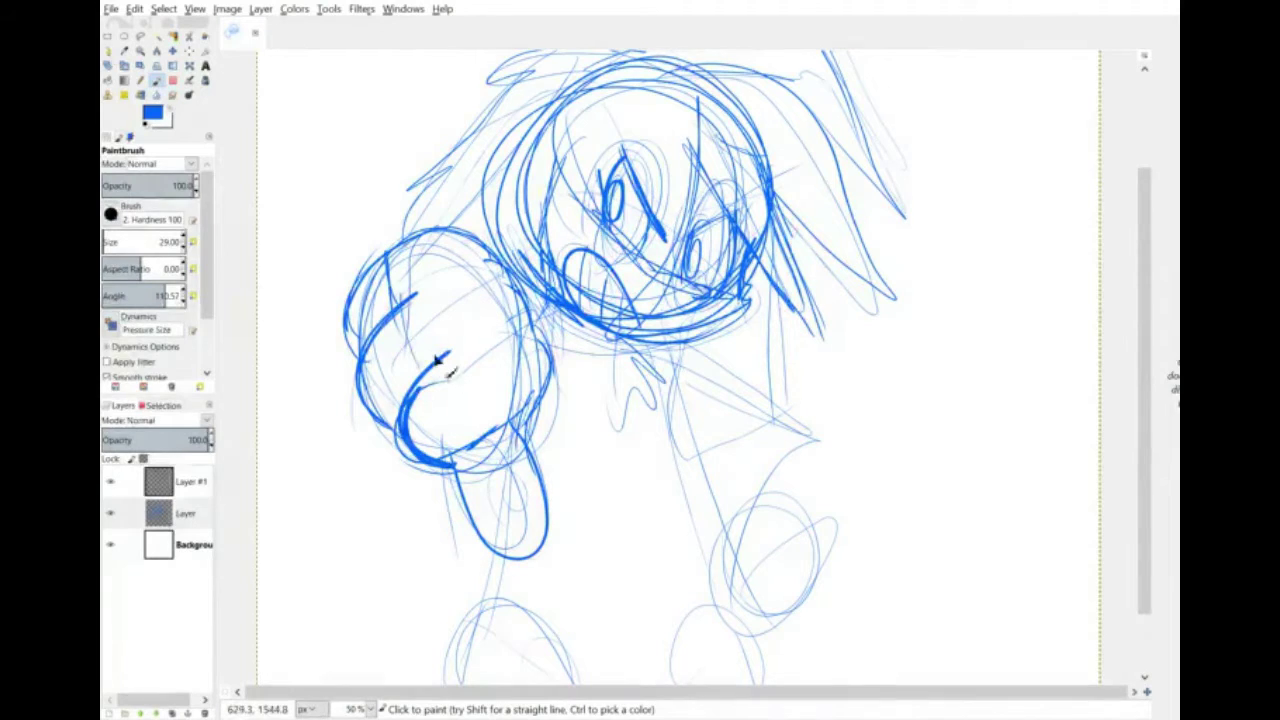
left_click_drag(546, 420, 569, 314)
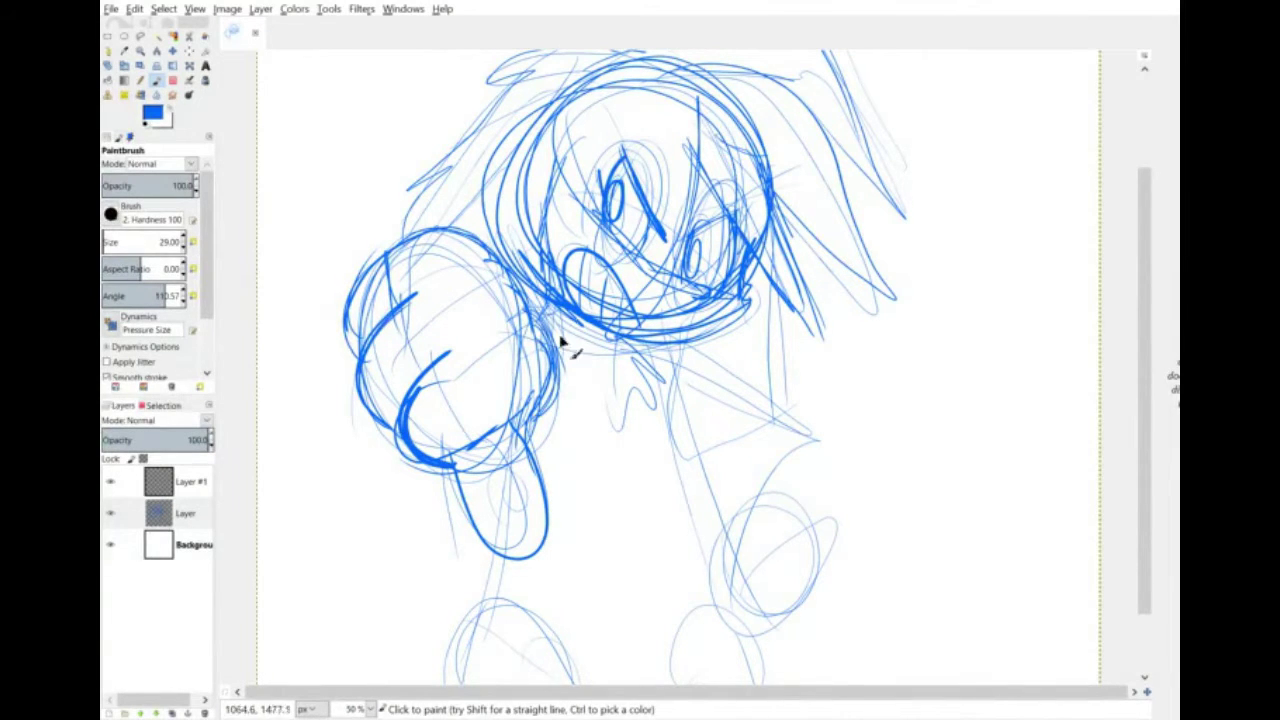
Sketch the open coat's long edges below the head, with a flared panel hanging beneath the fist.
scroll(552, 300, "down", 2)
left_click_drag(553, 232, 606, 592)
left_click_drag(458, 402, 592, 648)
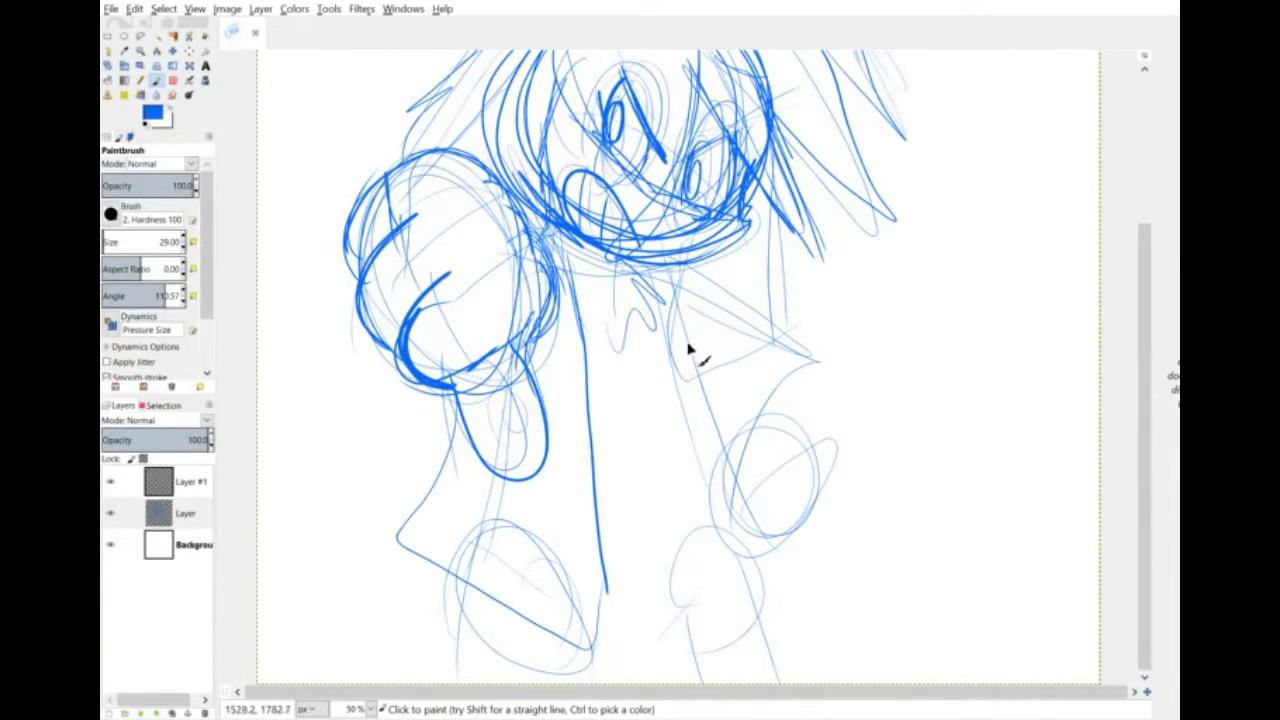
left_click_drag(650, 274, 727, 594)
left_click_drag(705, 496, 741, 666)
left_click_drag(679, 281, 728, 643)
Sketch the torso details and waistline, and the bent right arm ending in a round hand.
mouse_move(584, 328)
left_mouse_down()
mouse_move(609, 457)
mouse_move(657, 414)
mouse_move(609, 434)
mouse_move(634, 432)
mouse_move(650, 452)
mouse_move(618, 364)
left_mouse_up()
left_click_drag(604, 568, 704, 588)
mouse_move(660, 268)
left_mouse_down()
mouse_move(762, 347)
mouse_move(745, 497)
left_mouse_up()
mouse_move(676, 322)
left_mouse_down()
mouse_move(772, 368)
mouse_move(708, 500)
mouse_move(797, 489)
mouse_move(737, 450)
mouse_move(763, 494)
left_mouse_up()
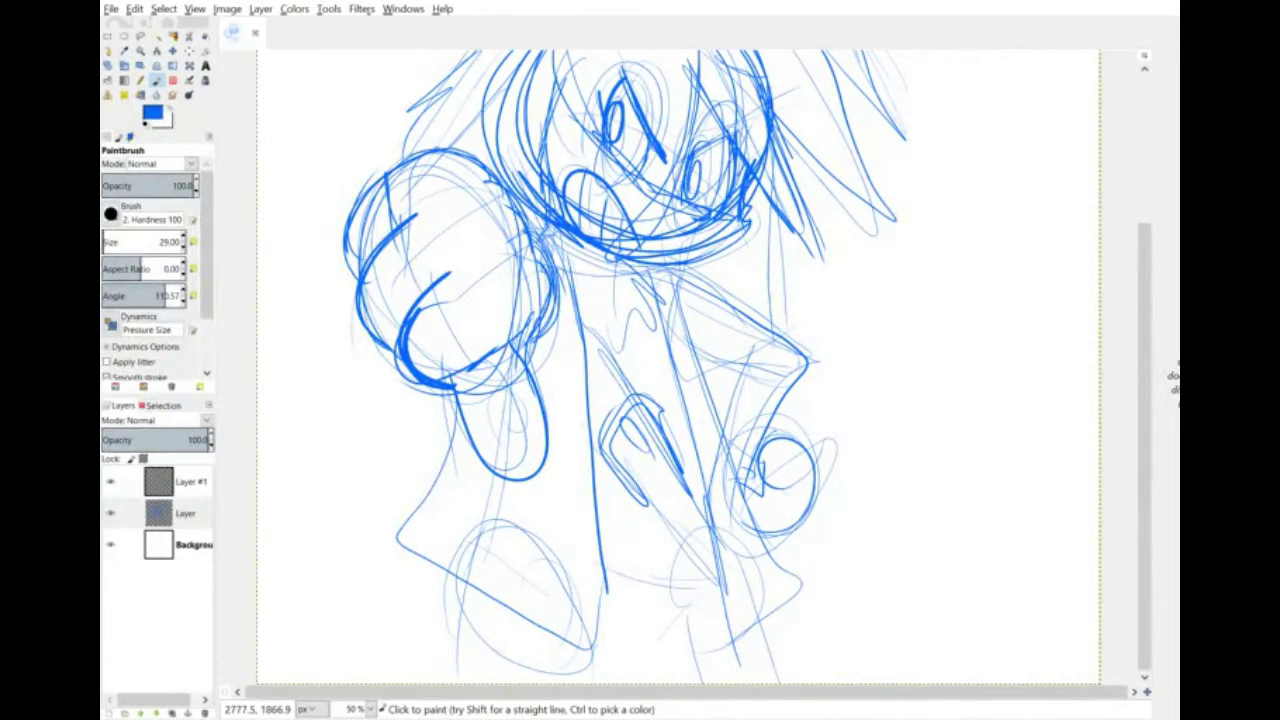
Sketch the flared coat tails on both sides and the leg lines at the canvas's lower edge.
left_click_drag(414, 553, 525, 612)
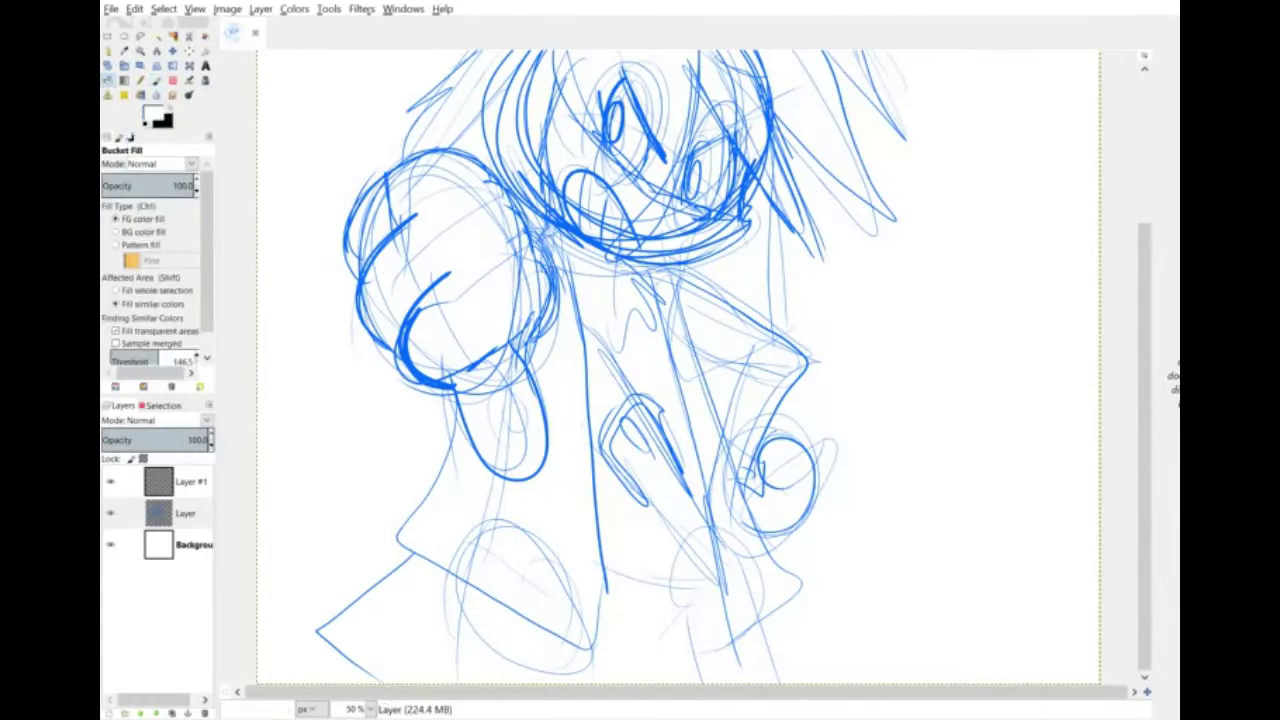
left_click_drag(797, 594, 875, 684)
left_click_drag(665, 604, 668, 680)
left_click_drag(692, 588, 726, 684)
left_click_drag(784, 603, 865, 669)
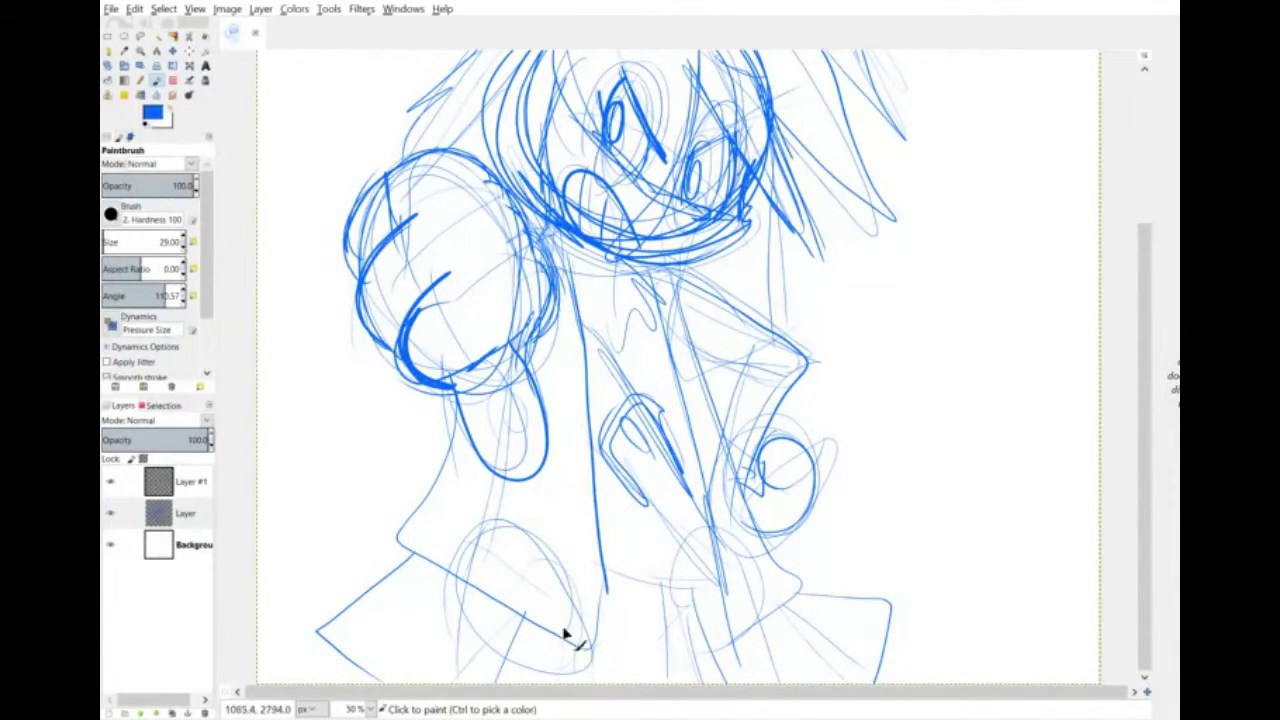
Lower the sketch layer's opacity to about 59.5 and make Layer #1 active with black as the paint colour.
mouse_move(1145, 600)
left_mouse_down()
mouse_move(1145, 495)
mouse_move(1145, 625)
left_mouse_up()
left_click_drag(196, 438, 166, 437)
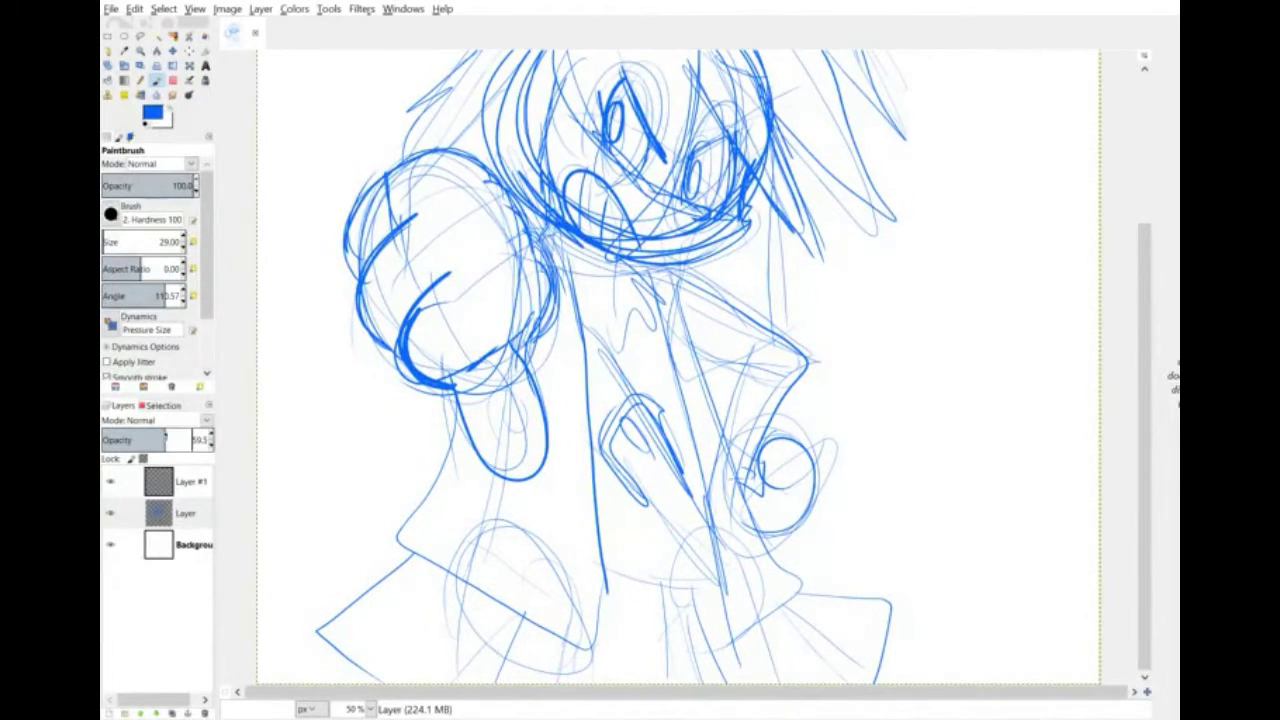
left_click(174, 482)
scroll(678, 368, "up", 3)
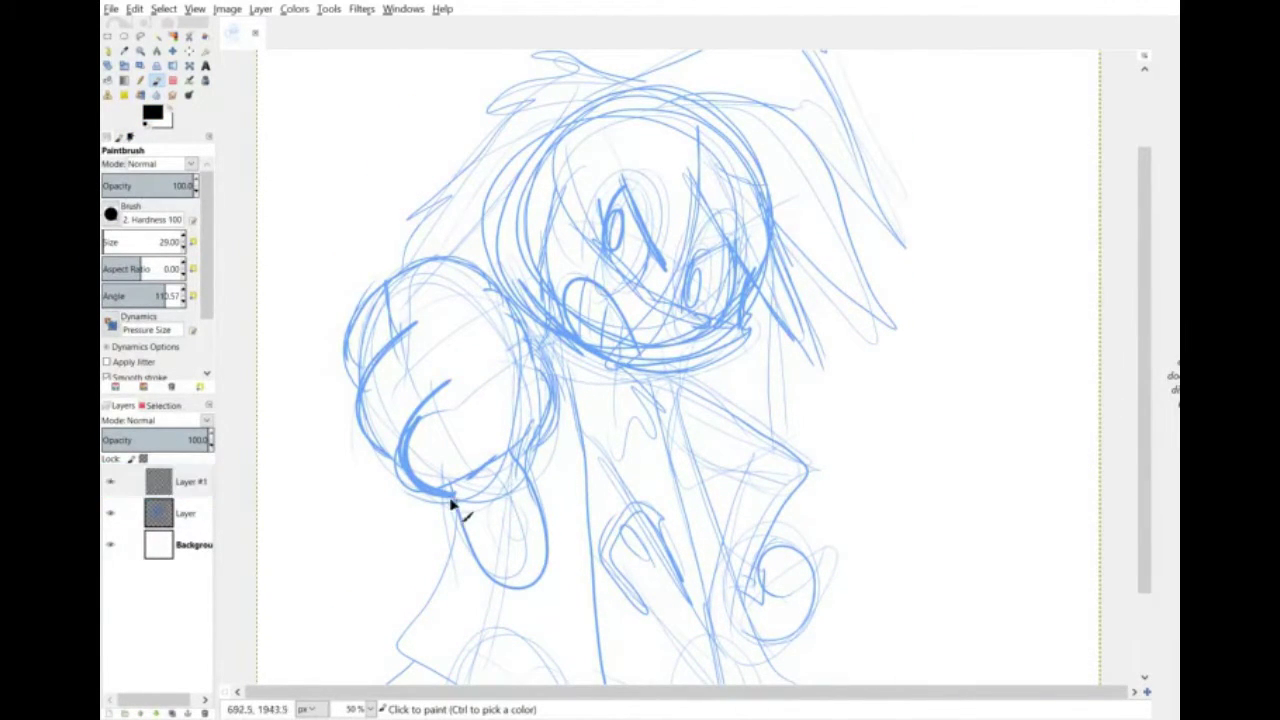
Ink the raised fist in black with its thumb, curled fingers, finger creases and oval knuckles.
mouse_move(545, 432)
left_mouse_down()
mouse_move(467, 498)
mouse_move(414, 418)
mouse_move(413, 344)
mouse_move(365, 301)
mouse_move(482, 266)
mouse_move(542, 348)
mouse_move(552, 588)
mouse_move(464, 490)
left_mouse_up()
left_click_drag(428, 402, 470, 494)
left_click_drag(420, 432, 369, 292)
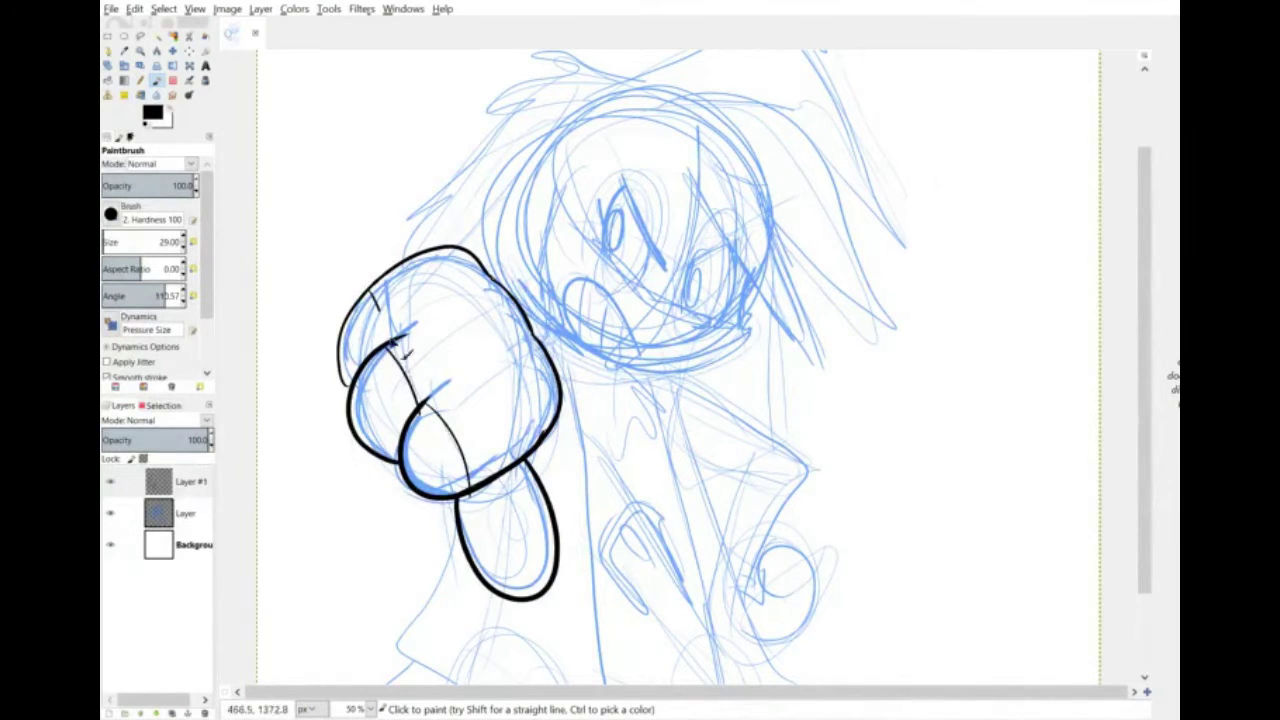
left_click_drag(340, 365, 352, 398)
left_click_drag(470, 252, 556, 392)
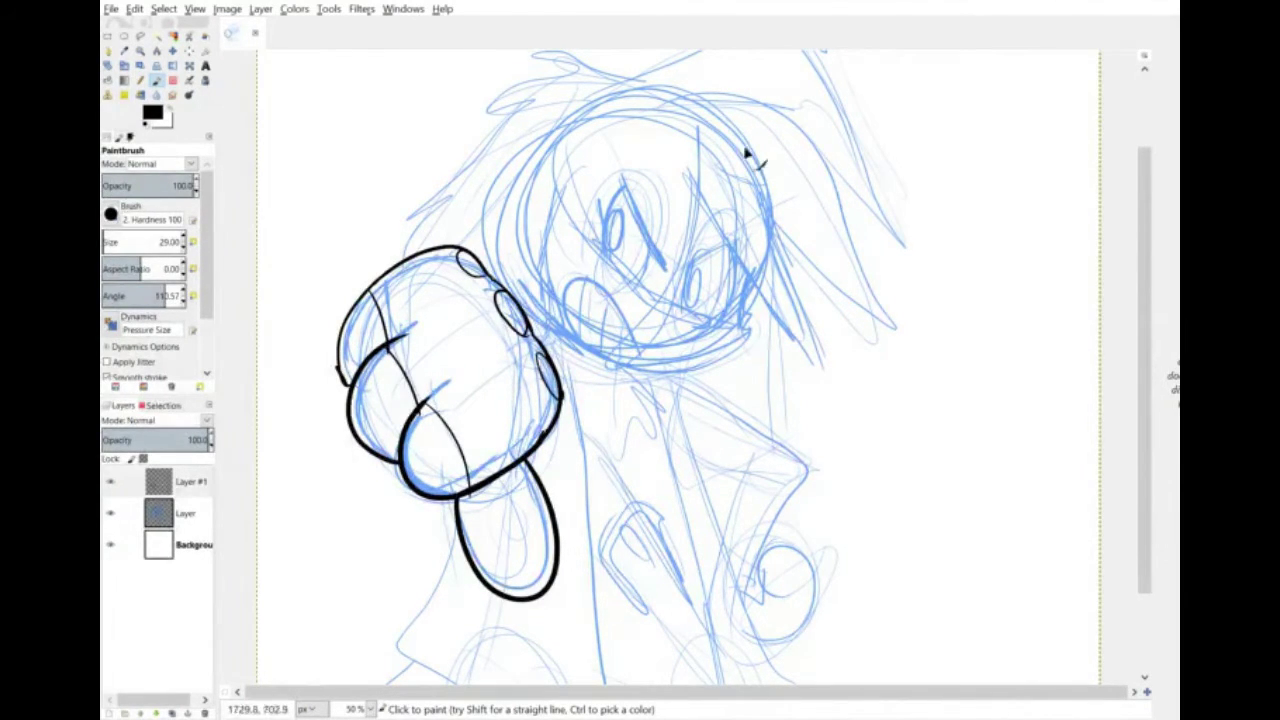
Ink the long pointed hair locks on the right side of the head in black.
mouse_move(690, 107)
left_mouse_down()
mouse_move(812, 322)
mouse_move(818, 364)
left_mouse_up()
left_click_drag(682, 150, 815, 378)
scroll(815, 380, "up", 3)
mouse_move(735, 183)
left_mouse_down()
mouse_move(855, 425)
mouse_move(788, 306)
left_mouse_up()
left_click_drag(786, 300, 854, 430)
left_click_drag(634, 174, 840, 208)
left_click_drag(820, 188, 876, 353)
left_click_drag(876, 353, 819, 242)
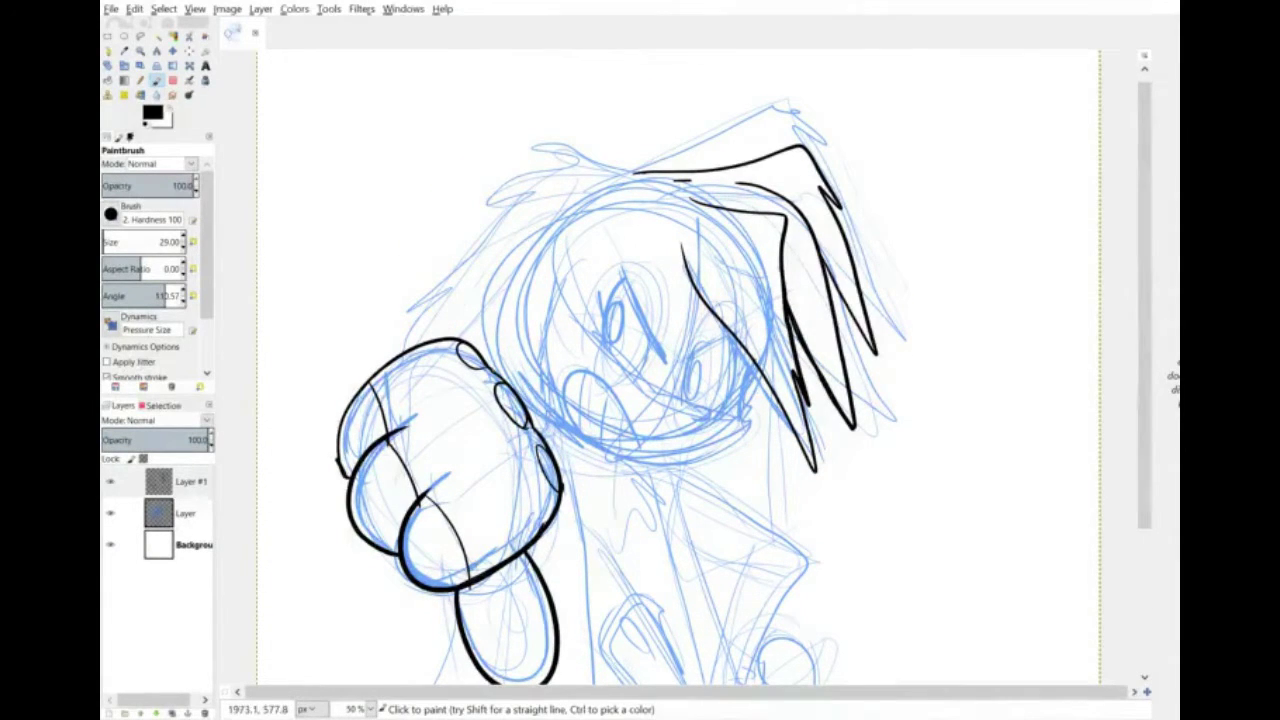
Ink the jagged hair on the left side, then the face outline with its brow, nose and jaw lines.
mouse_move(640, 174)
left_mouse_down()
mouse_move(522, 190)
mouse_move(418, 350)
left_mouse_up()
left_click_drag(595, 245, 545, 455)
mouse_move(620, 266)
left_mouse_down()
mouse_move(667, 360)
mouse_move(692, 358)
left_mouse_up()
mouse_move(582, 330)
left_mouse_down()
mouse_move(650, 392)
mouse_move(708, 405)
left_mouse_up()
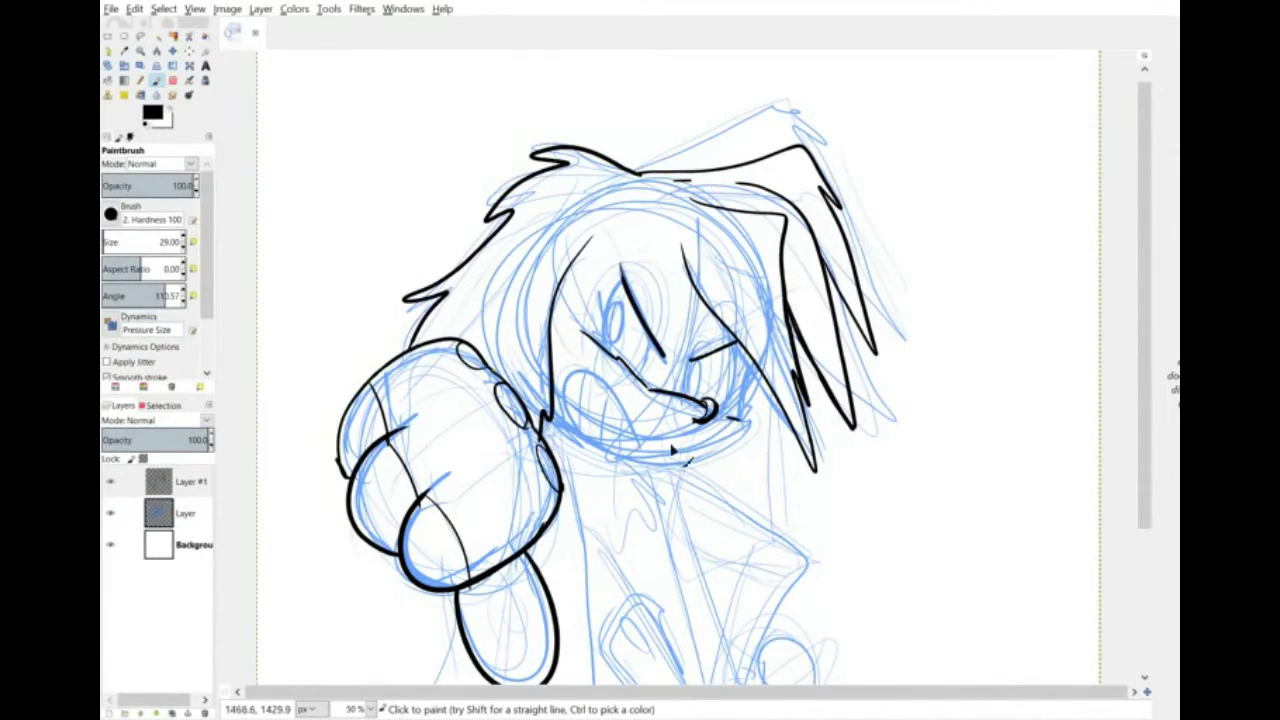
mouse_move(558, 425)
left_mouse_down()
mouse_move(716, 468)
mouse_move(752, 415)
mouse_move(755, 350)
left_mouse_up()
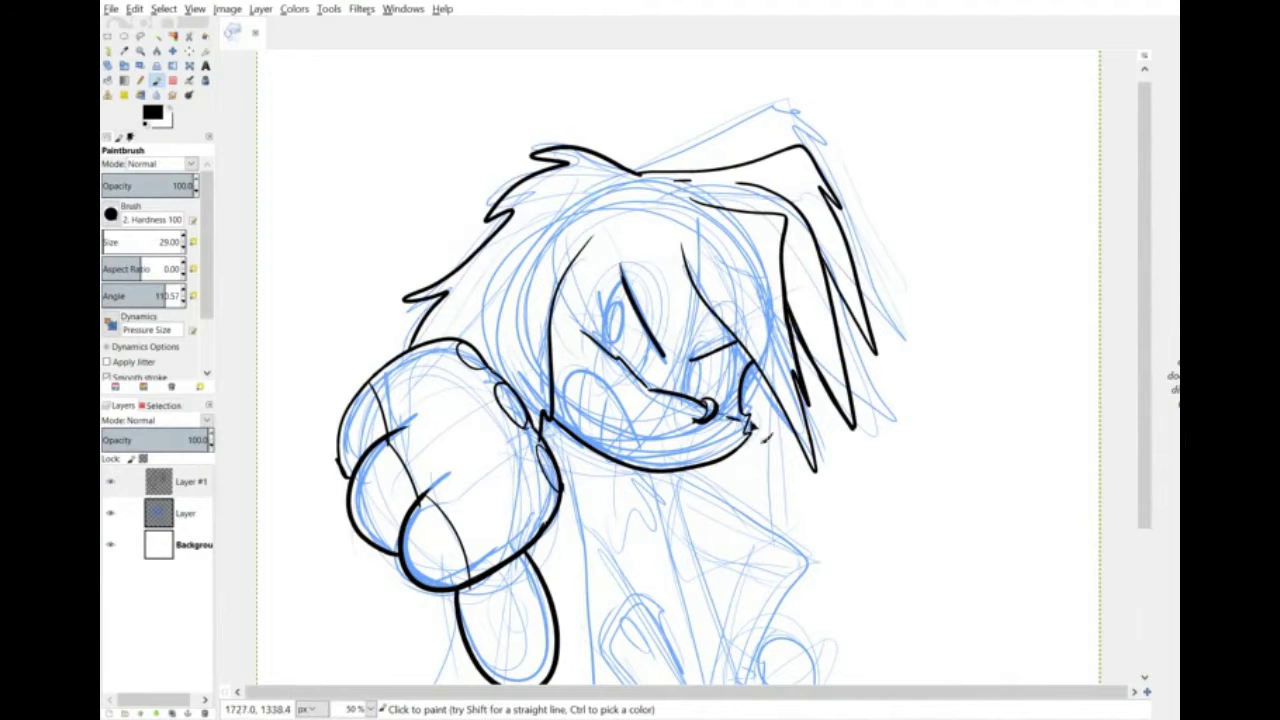
Ink both eyes with their lashes and pupils, and the zigzag hairline across the forehead.
mouse_move(600, 345)
left_mouse_down()
mouse_move(598, 298)
mouse_move(612, 337)
left_mouse_up()
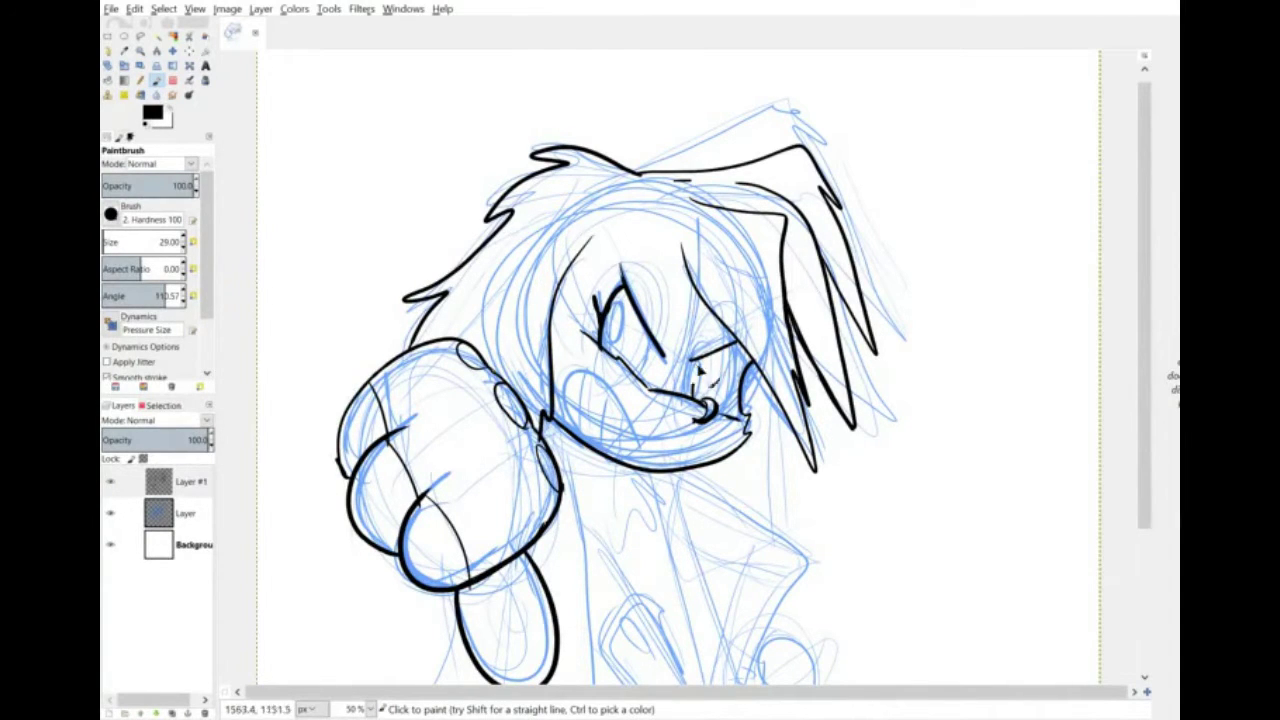
mouse_move(700, 372)
left_mouse_down()
mouse_move(738, 395)
mouse_move(748, 415)
mouse_move(730, 424)
left_mouse_up()
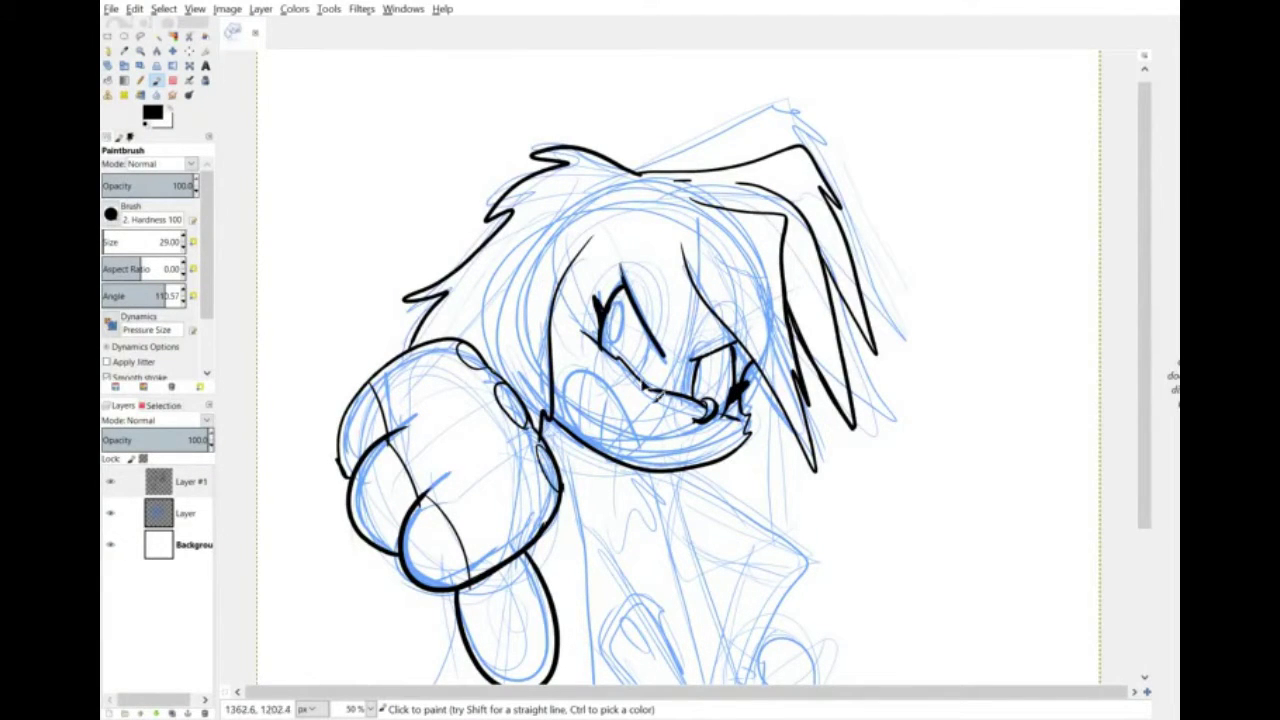
left_click_drag(642, 382, 652, 338)
left_click_drag(689, 239, 606, 212)
left_click_drag(610, 342, 610, 344)
mouse_move(698, 400)
left_mouse_down()
mouse_move(712, 352)
mouse_move(700, 405)
left_mouse_up()
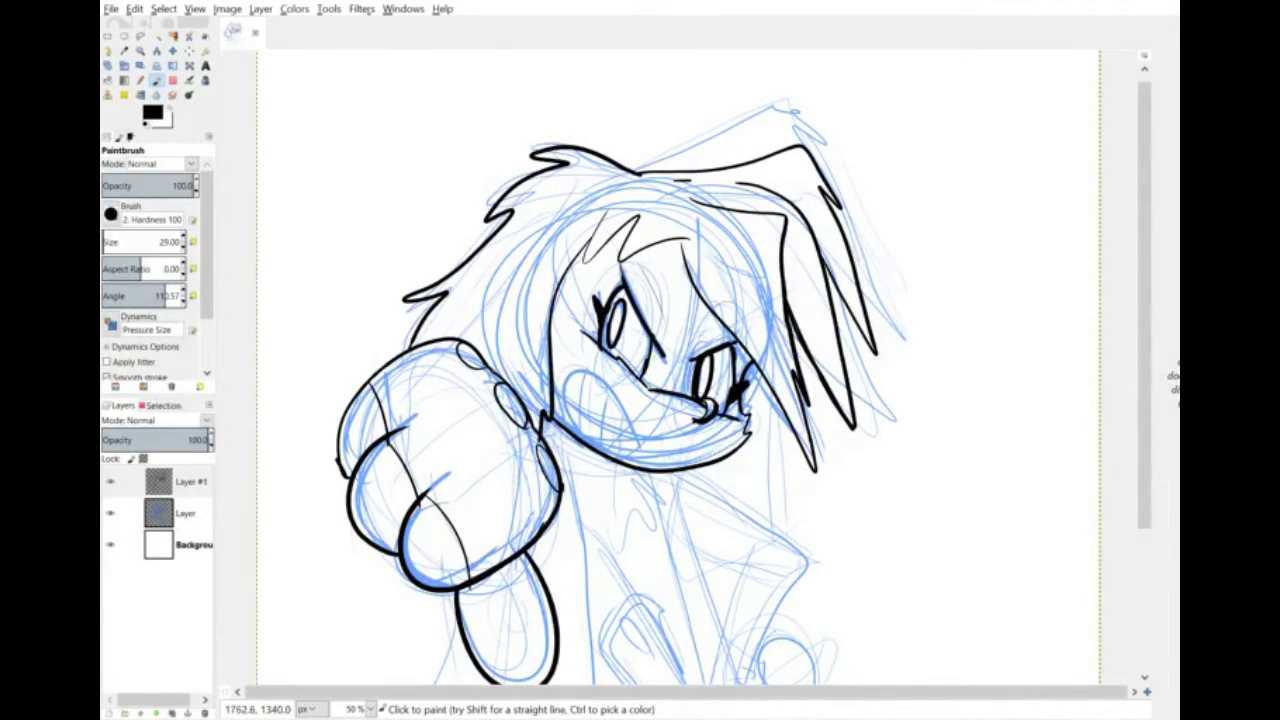
Ink the open mouth with its tooth lines and add a small star mark on the cheek.
mouse_move(640, 446)
left_mouse_down()
mouse_move(588, 375)
mouse_move(608, 452)
left_mouse_up()
left_click_drag(567, 400, 588, 372)
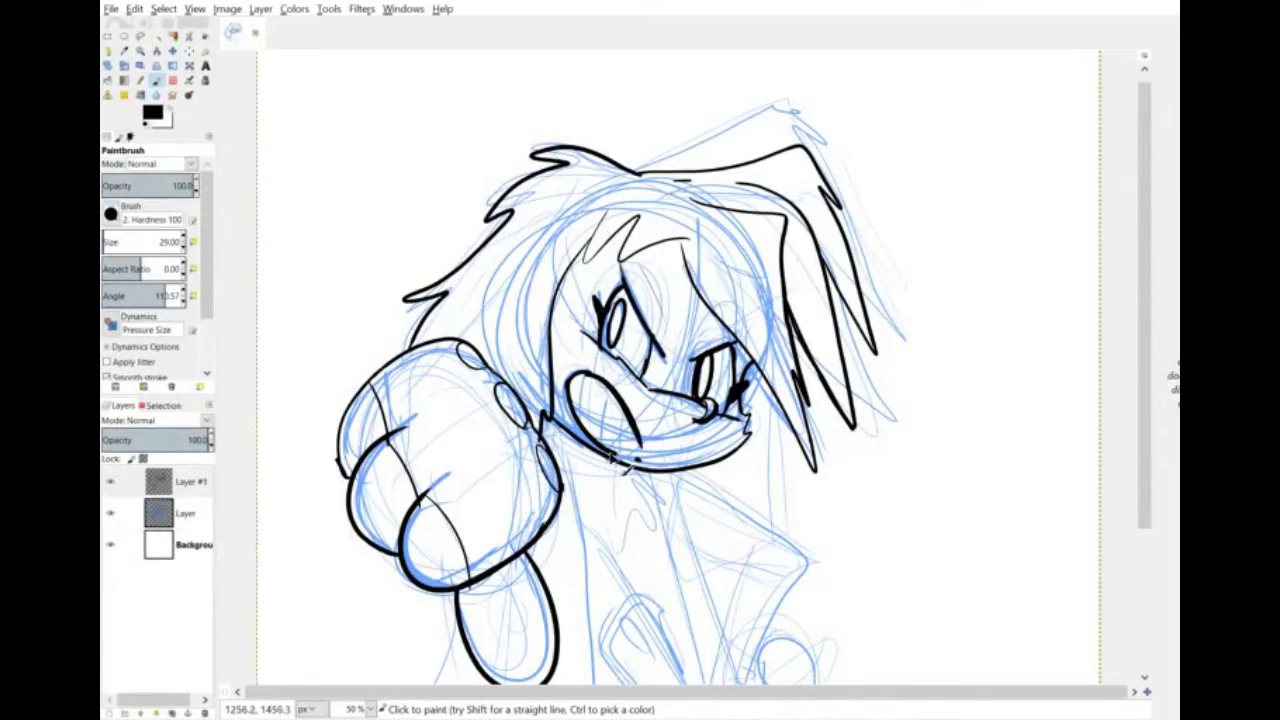
left_click_drag(608, 453, 640, 460)
left_click_drag(622, 412, 626, 446)
left_click_drag(598, 386, 604, 442)
left_click_drag(584, 384, 588, 426)
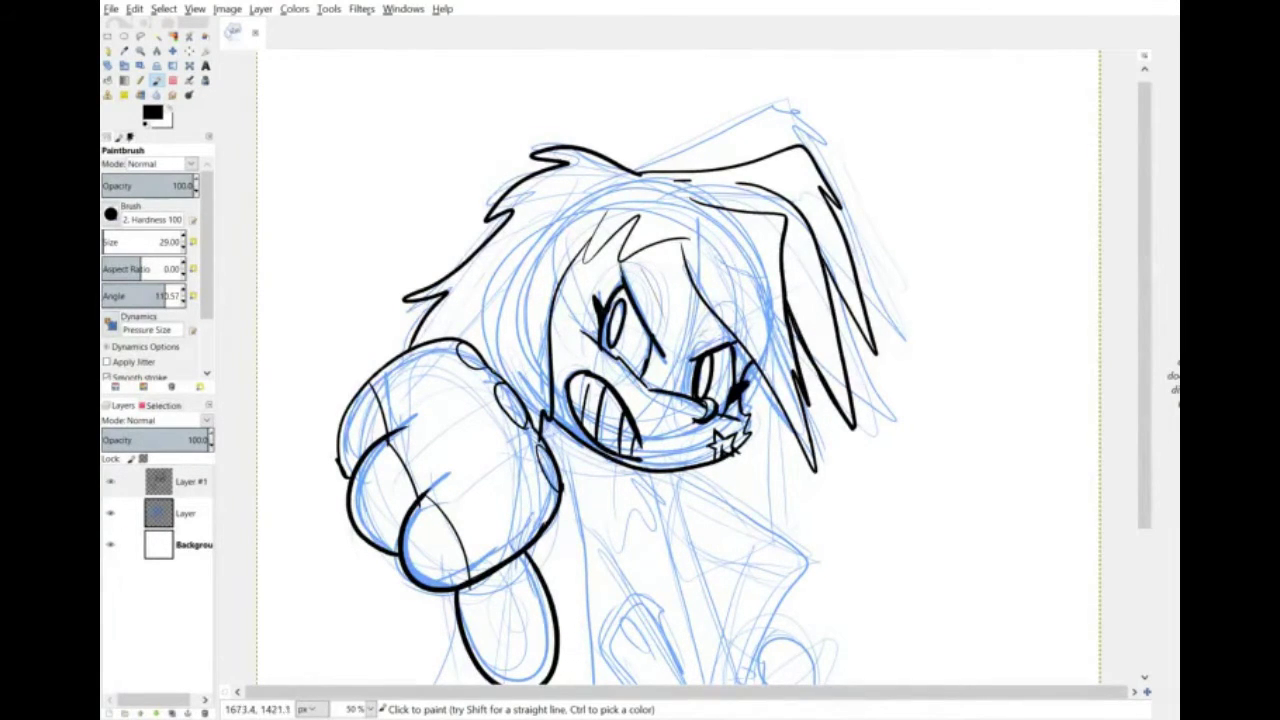
Ink the jagged tuft of fur below the chin.
left_click_drag(660, 478, 632, 548)
mouse_move(556, 418)
left_mouse_down()
mouse_move(576, 446)
mouse_move(584, 508)
mouse_move(643, 552)
left_mouse_up()
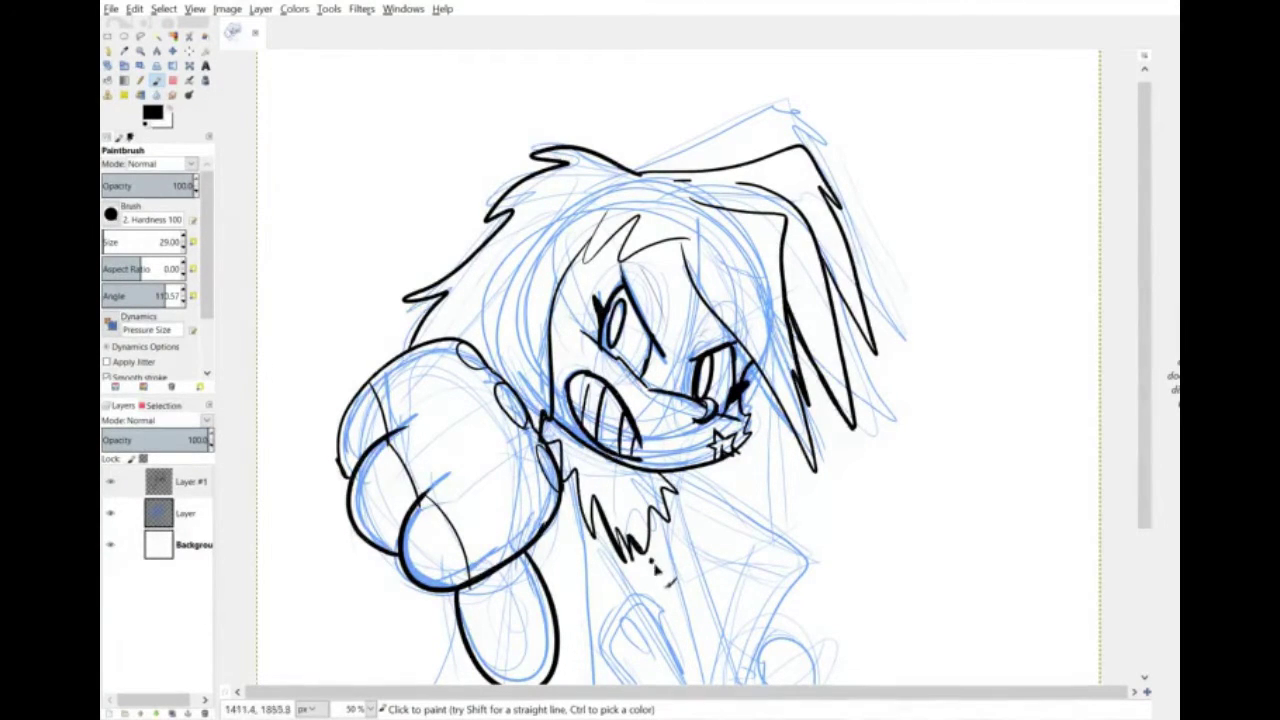
Set the brush size to 35 and ink the coat panel beneath the large fist, down to its pointed lower corner.
double_click(183, 238)
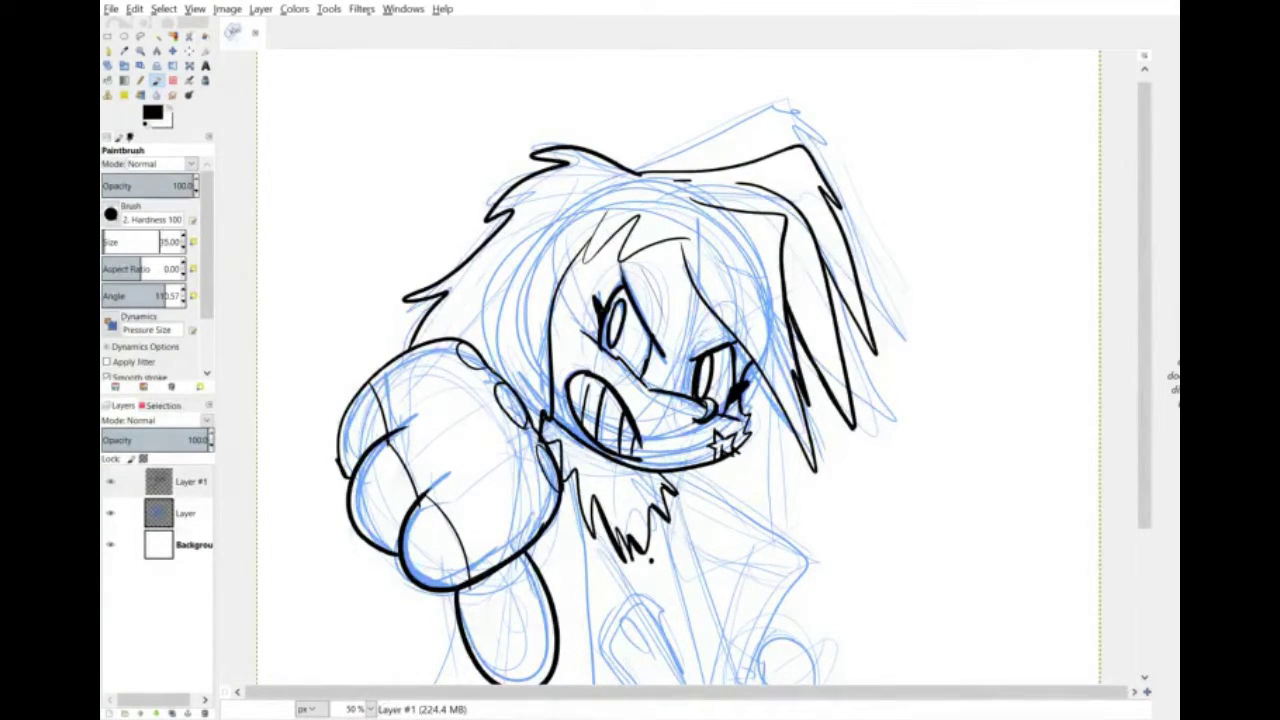
scroll(680, 370, "down", 5)
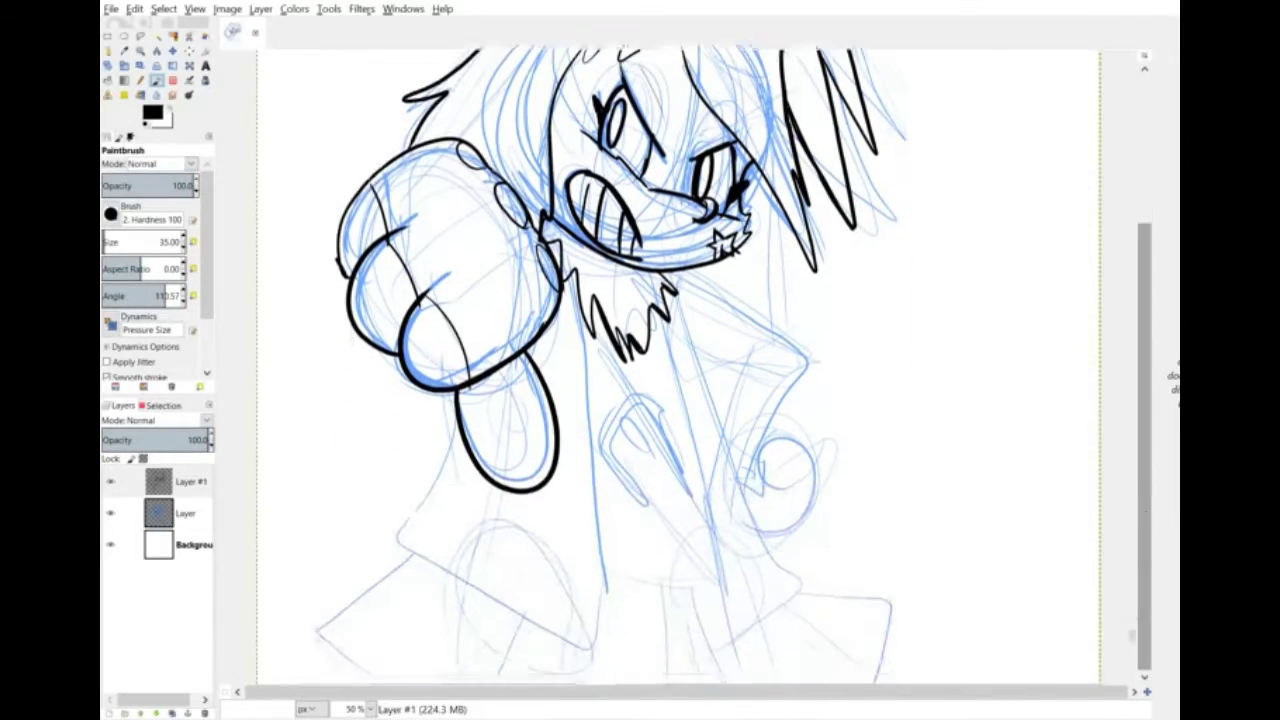
left_click_drag(582, 318, 622, 632)
mouse_move(462, 418)
left_mouse_down()
mouse_move(395, 538)
mouse_move(632, 655)
left_mouse_up()
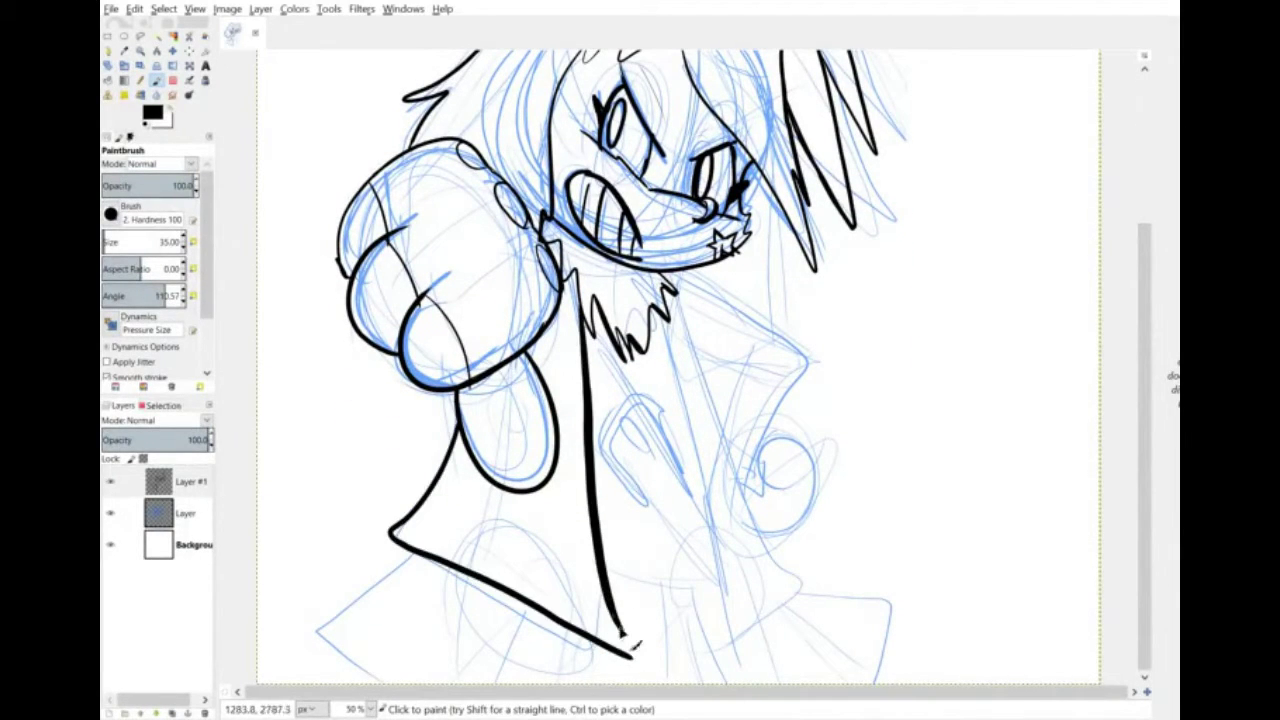
left_click_drag(607, 596, 632, 662)
left_click_drag(619, 617, 636, 672)
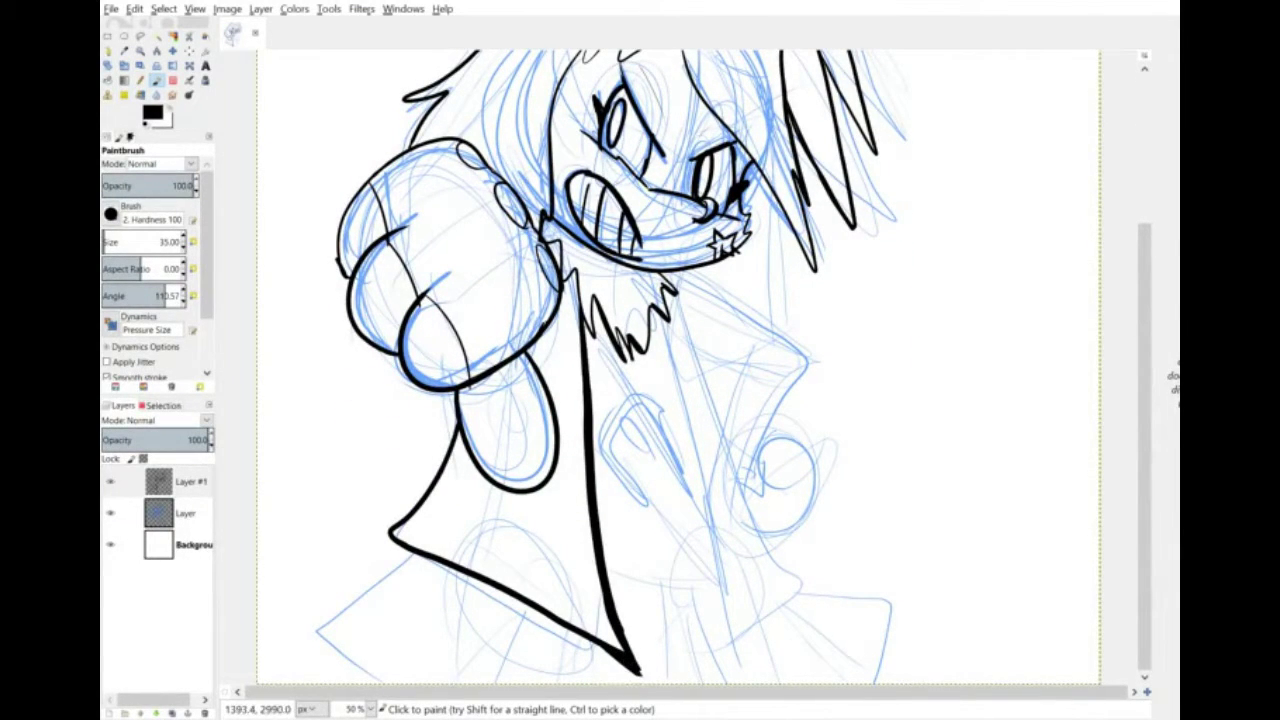
Ink the coat's other front panel, from the neck down to its slanted hem.
left_click_drag(668, 278, 805, 585)
left_click_drag(772, 614, 730, 662)
left_click_drag(660, 312, 730, 666)
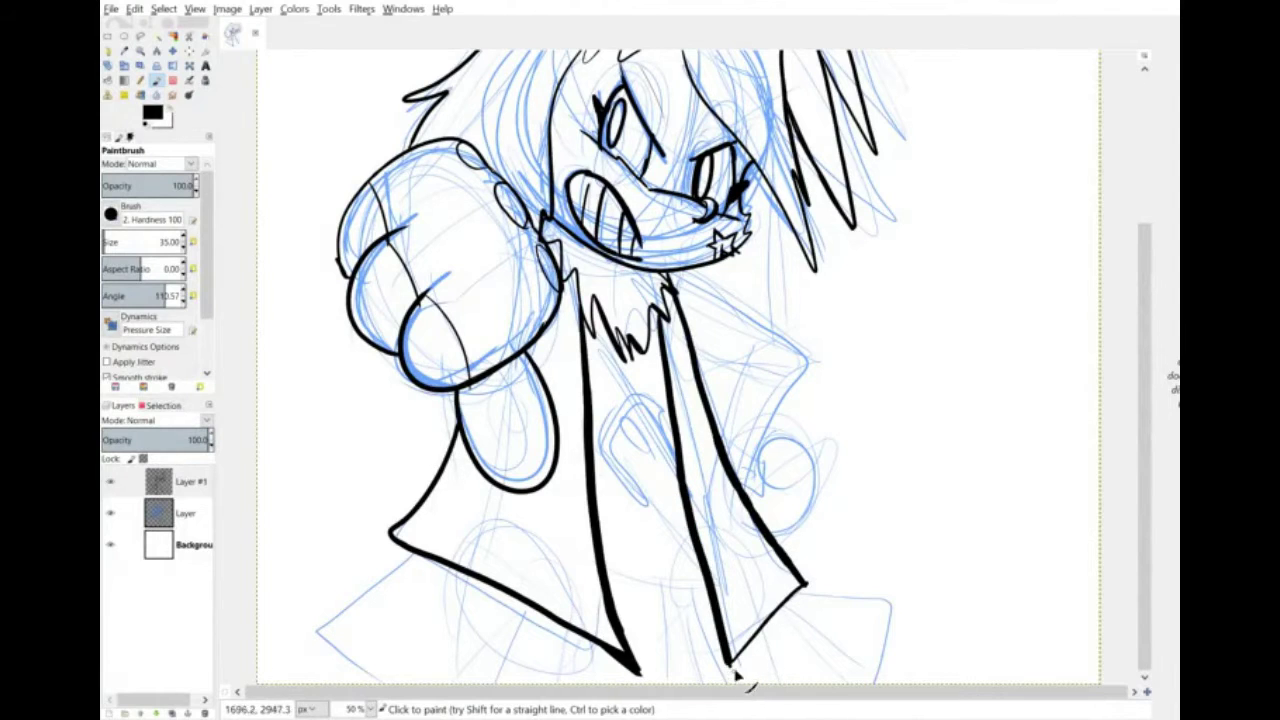
Ink the small dangling ornament beside the jaw, the bent arm with its ragged elbow, and the rounded hand on the hip.
mouse_move(771, 185)
left_mouse_down()
mouse_move(772, 247)
mouse_move(745, 290)
left_mouse_up()
left_click_drag(750, 278, 769, 298)
mouse_move(685, 276)
left_mouse_down()
mouse_move(815, 356)
mouse_move(760, 455)
left_mouse_up()
left_click_drag(735, 368, 722, 432)
left_click_drag(694, 350, 768, 360)
mouse_move(745, 368)
left_mouse_down()
mouse_move(730, 425)
mouse_move(768, 460)
mouse_move(750, 495)
mouse_move(800, 488)
left_mouse_up()
mouse_move(769, 433)
left_mouse_down()
mouse_move(768, 532)
mouse_move(794, 528)
left_mouse_up()
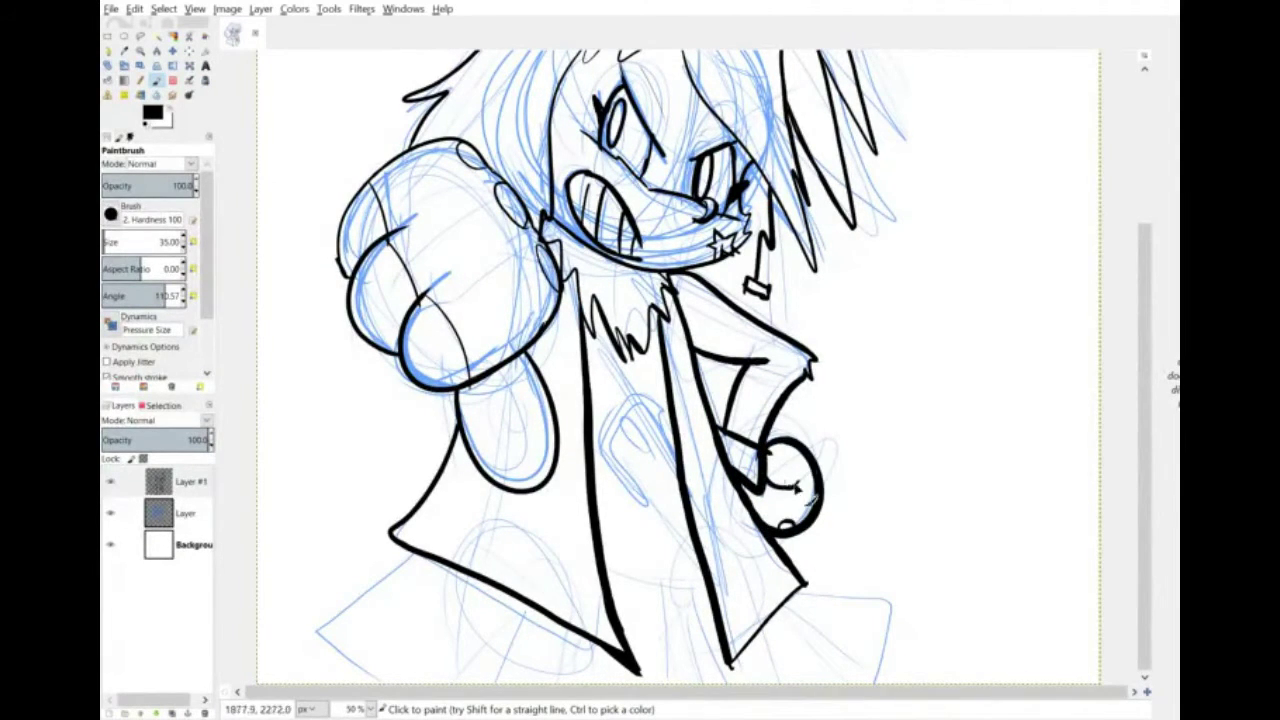
left_click_drag(803, 457, 790, 484)
left_click_drag(771, 431, 791, 440)
left_click_drag(811, 485, 801, 497)
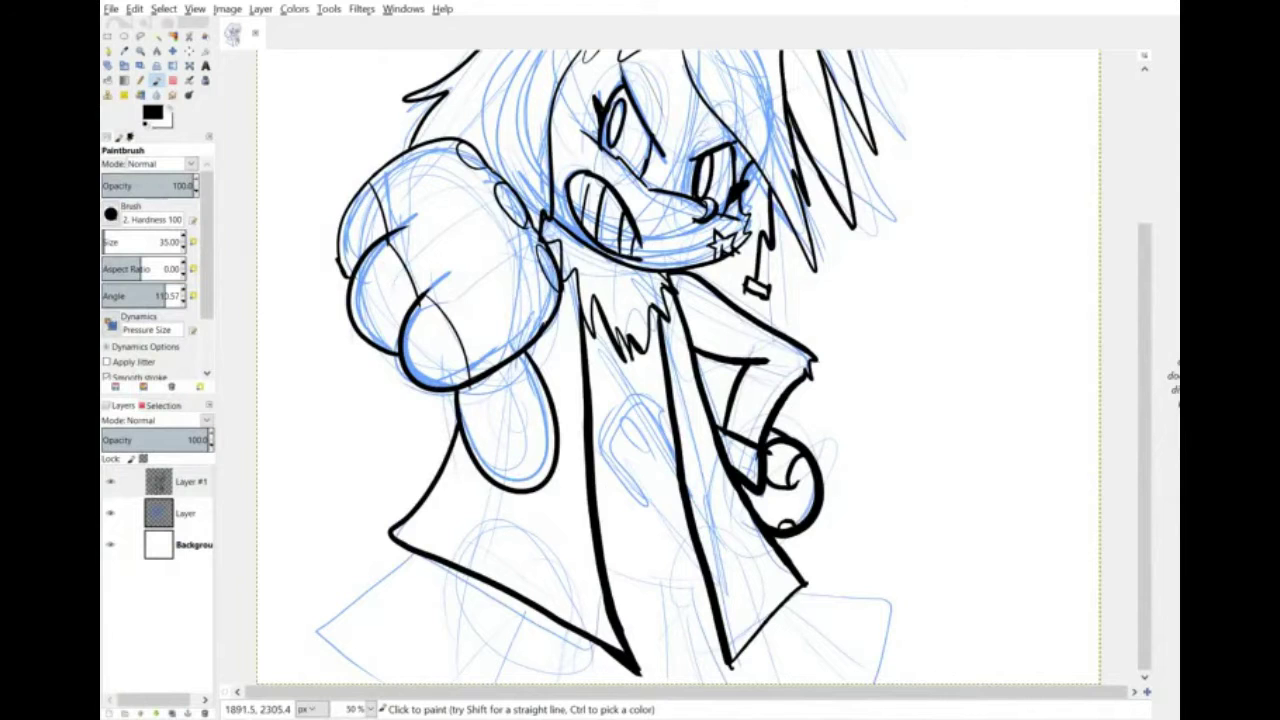
Ink the strap and the rounded shape with its inner loop between the coat panels, plus the curved waistline.
mouse_move(592, 329)
left_mouse_down()
mouse_move(633, 386)
mouse_move(600, 445)
mouse_move(655, 505)
left_mouse_up()
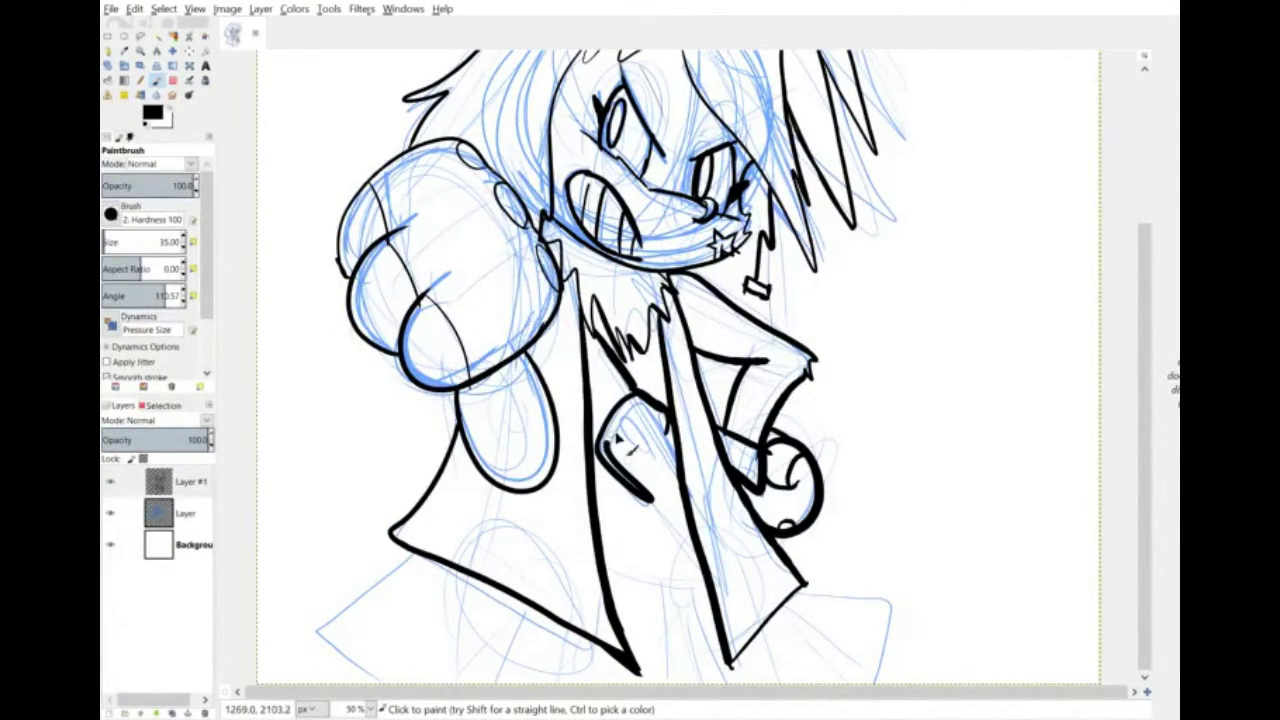
mouse_move(620, 425)
left_mouse_down()
mouse_move(650, 465)
mouse_move(665, 428)
mouse_move(648, 456)
left_mouse_up()
mouse_move(640, 404)
left_mouse_down()
mouse_move(678, 452)
mouse_move(660, 505)
mouse_move(606, 462)
left_mouse_up()
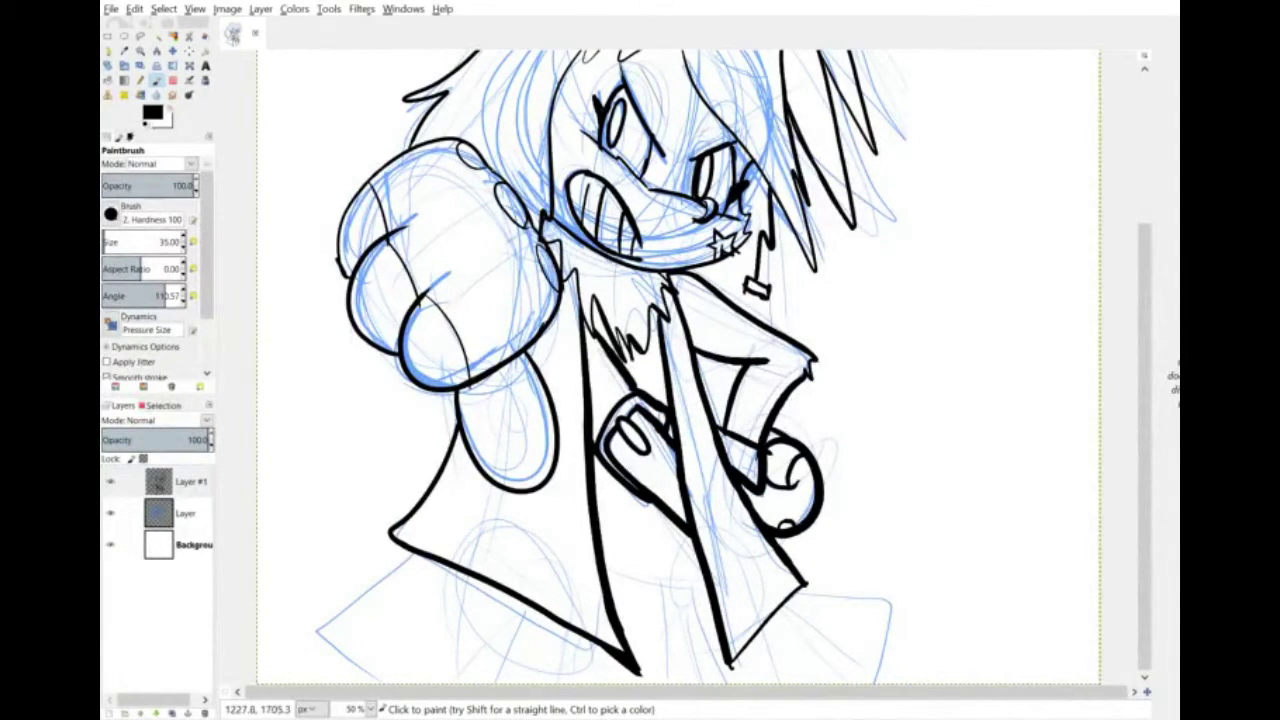
left_click_drag(630, 392, 586, 330)
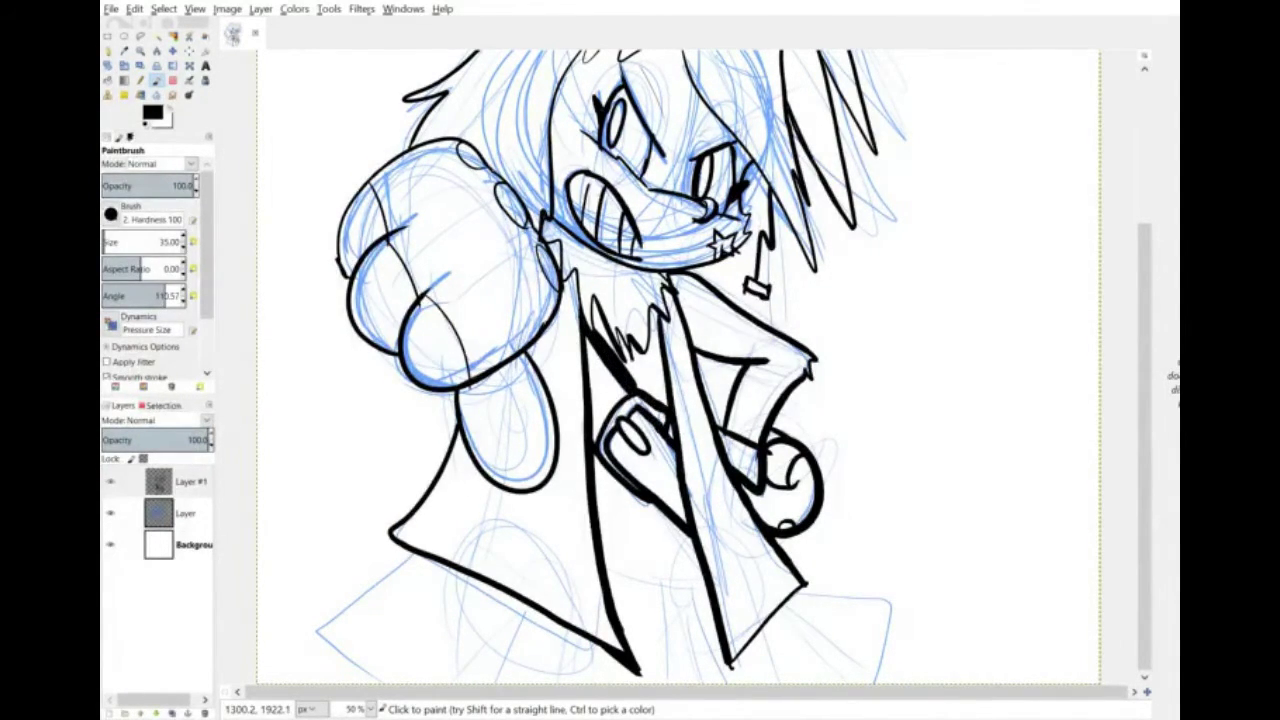
left_click_drag(607, 580, 710, 596)
Set the brush size to 43 and ink the flared skirt outline on both sides of the coat.
left_click(183, 238)
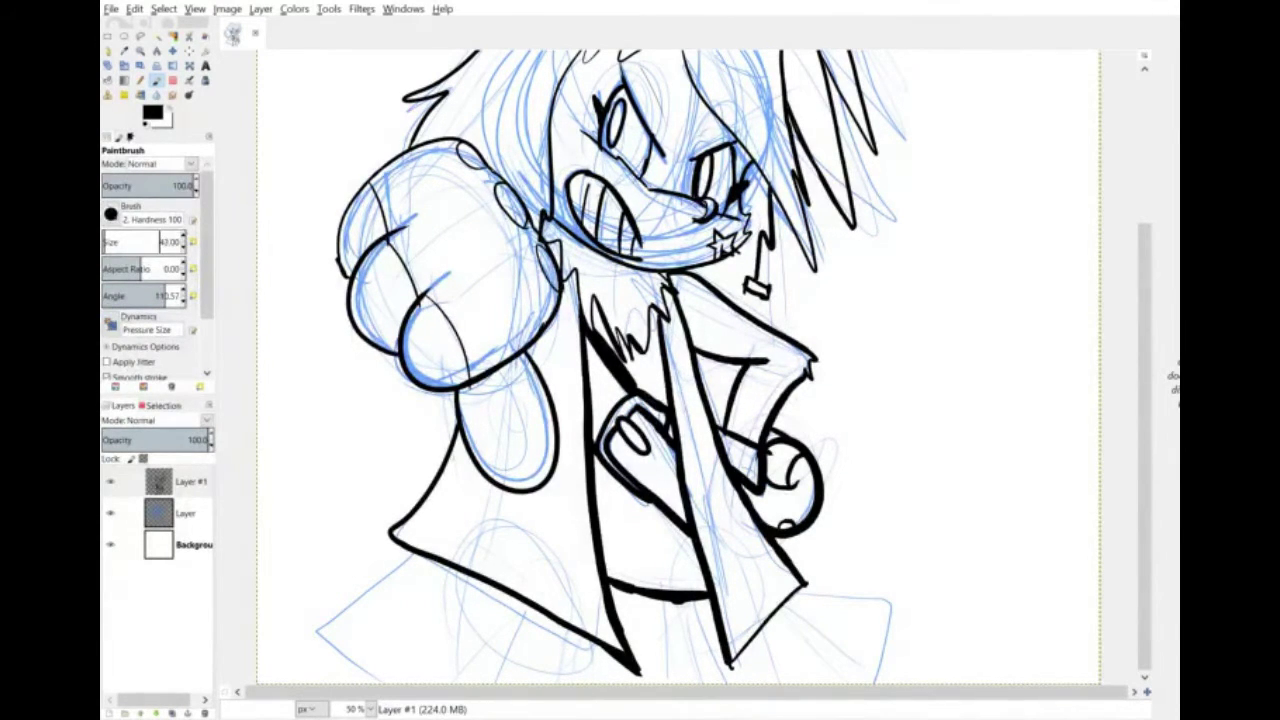
left_click_drag(414, 556, 295, 622)
left_click_drag(295, 622, 370, 684)
left_click_drag(803, 592, 908, 597)
left_click_drag(908, 597, 875, 684)
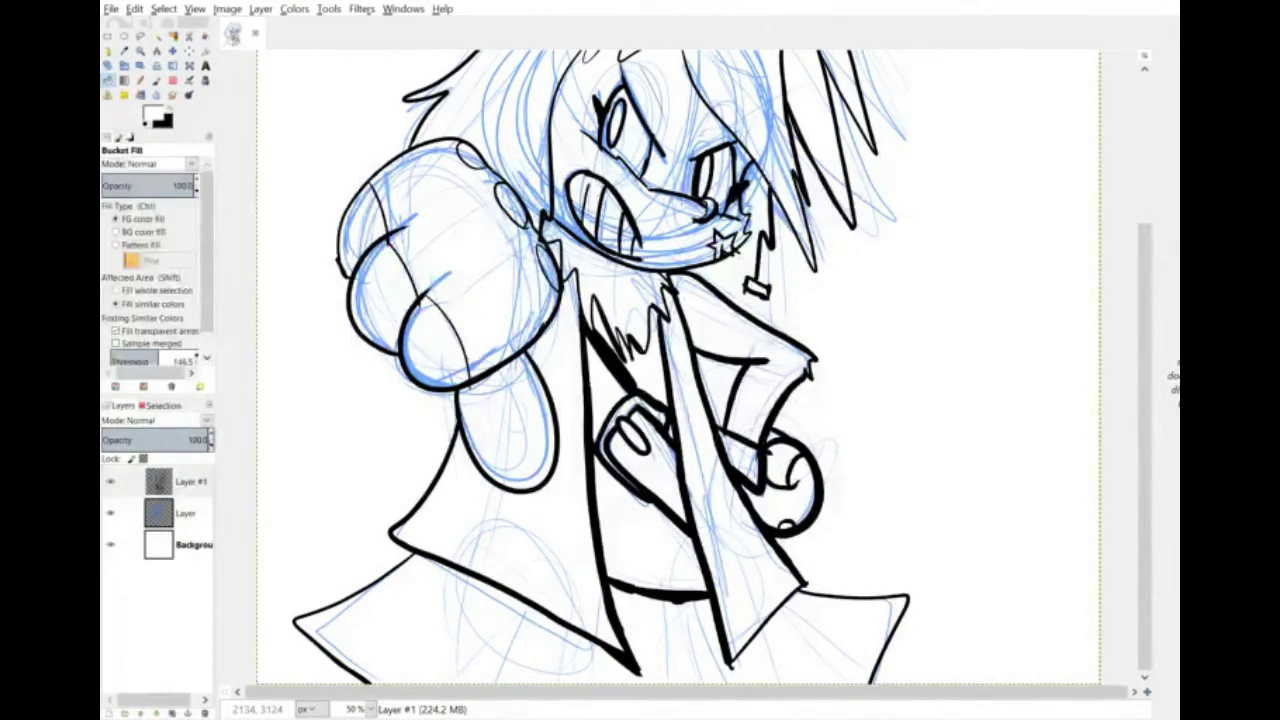
Ink the pleat lines across the skirt.
left_click_drag(531, 608, 470, 684)
left_click_drag(559, 627, 558, 684)
left_click_drag(780, 612, 867, 683)
left_click_drag(756, 639, 772, 684)
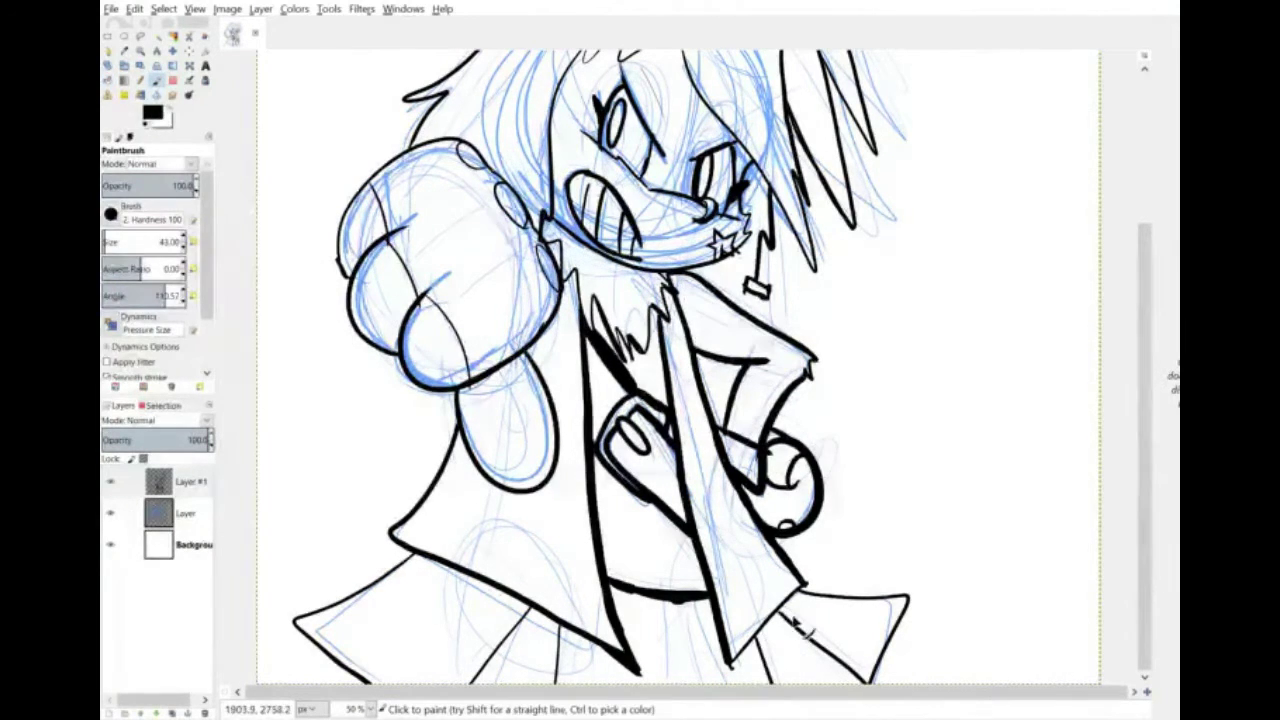
left_click_drag(680, 603, 711, 684)
left_click_drag(640, 596, 632, 657)
Thicken the skirt's outer edges and the slanted hem of the coat panel.
left_click_drag(908, 598, 868, 700)
left_click_drag(800, 590, 920, 598)
left_click_drag(732, 668, 800, 586)
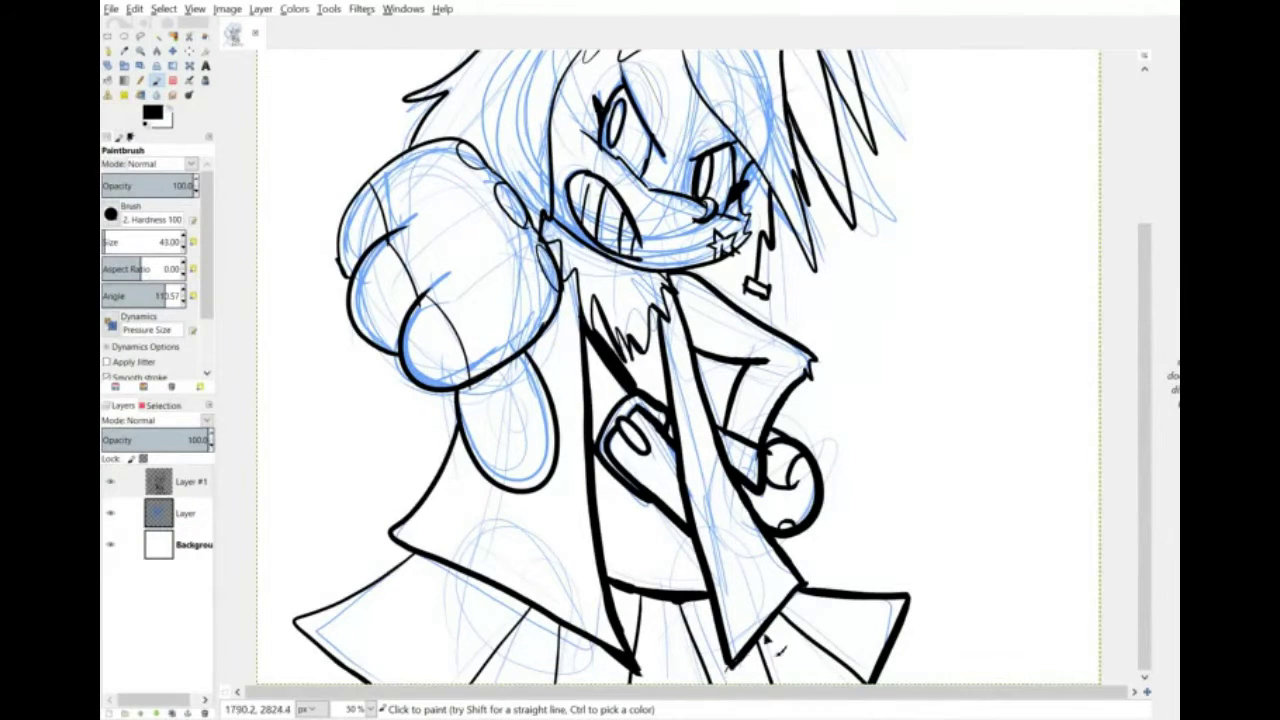
left_click_drag(303, 636, 431, 558)
Thicken the outer contours of the fist, fingers and thumb, then the inner edges of the bent arm.
mouse_move(352, 288)
left_mouse_down()
mouse_move(340, 230)
mouse_move(498, 172)
mouse_move(558, 265)
mouse_move(534, 360)
left_mouse_up()
mouse_move(350, 292)
left_mouse_down()
mouse_move(411, 358)
mouse_move(466, 389)
mouse_move(481, 453)
mouse_move(561, 458)
left_mouse_up()
left_click_drag(538, 373, 566, 507)
left_click_drag(398, 351, 416, 330)
left_click_drag(368, 248, 350, 268)
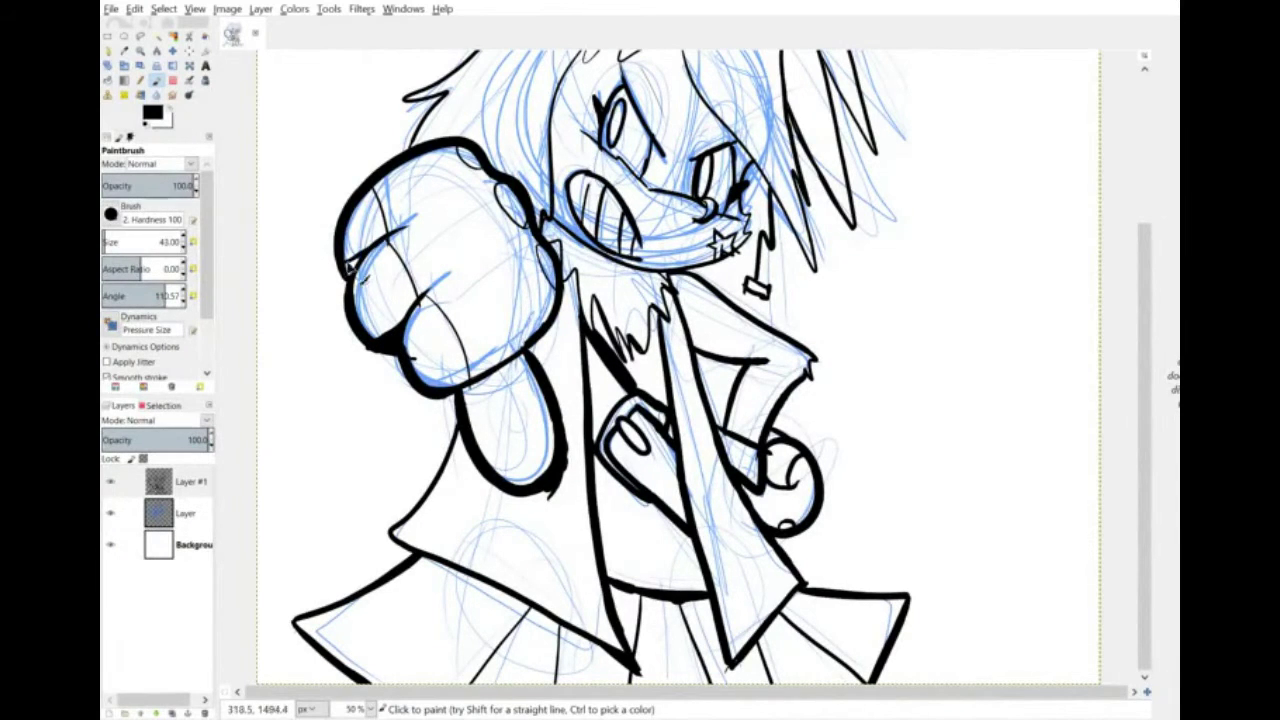
key("ctrl+z")
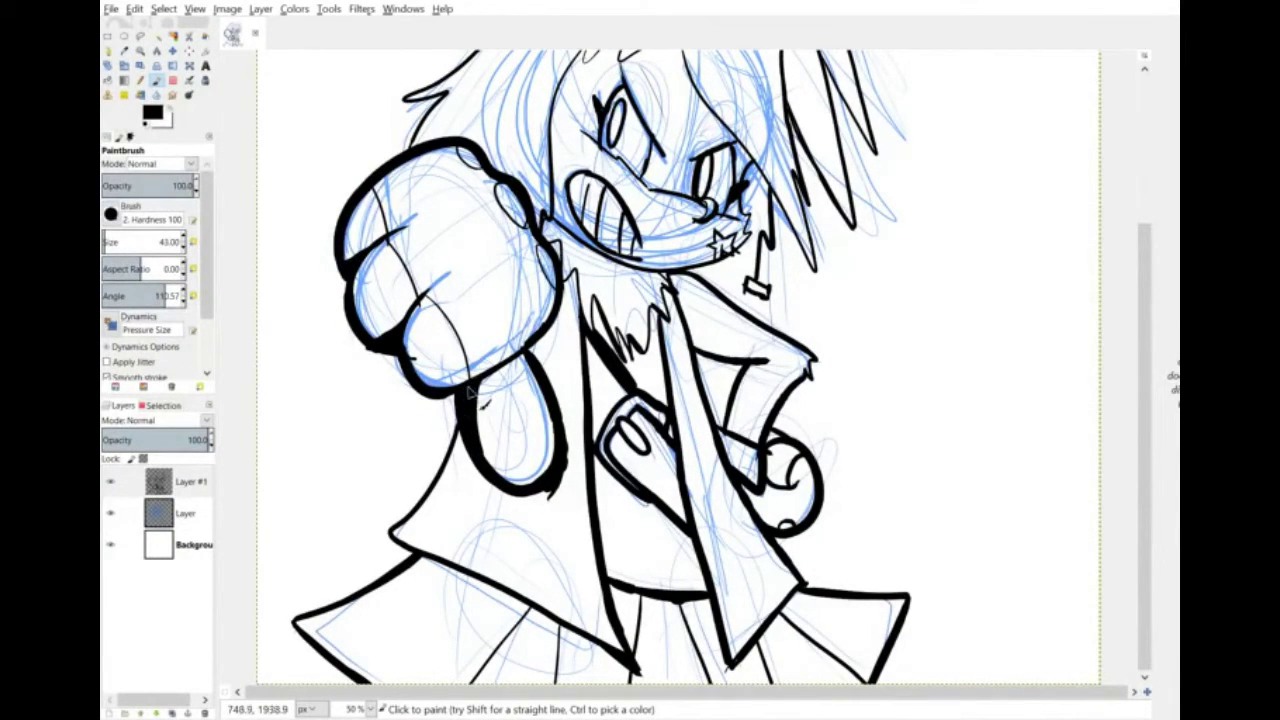
left_click_drag(690, 325, 736, 359)
left_click_drag(729, 429, 749, 365)
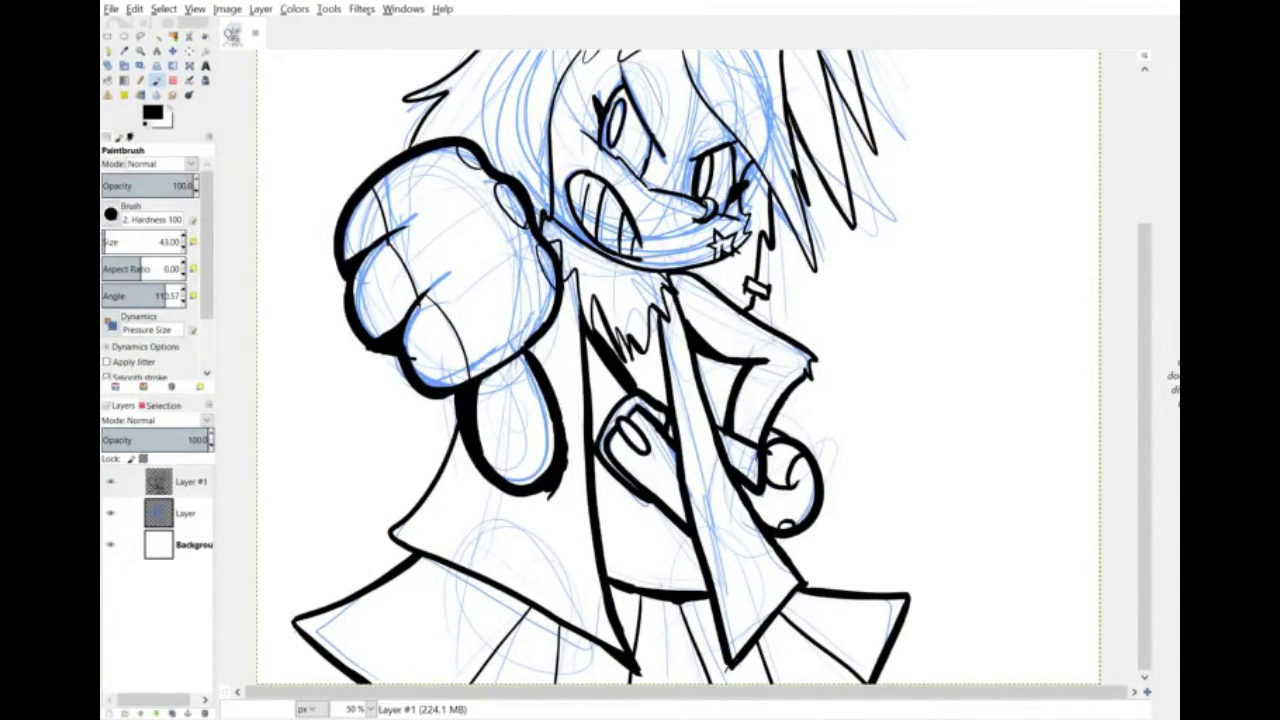
Hide the blue sketch layer and make the ink layer, Layer #1, active.
left_click_drag(1144, 440, 1144, 308)
left_click(110, 513)
left_click(188, 481)
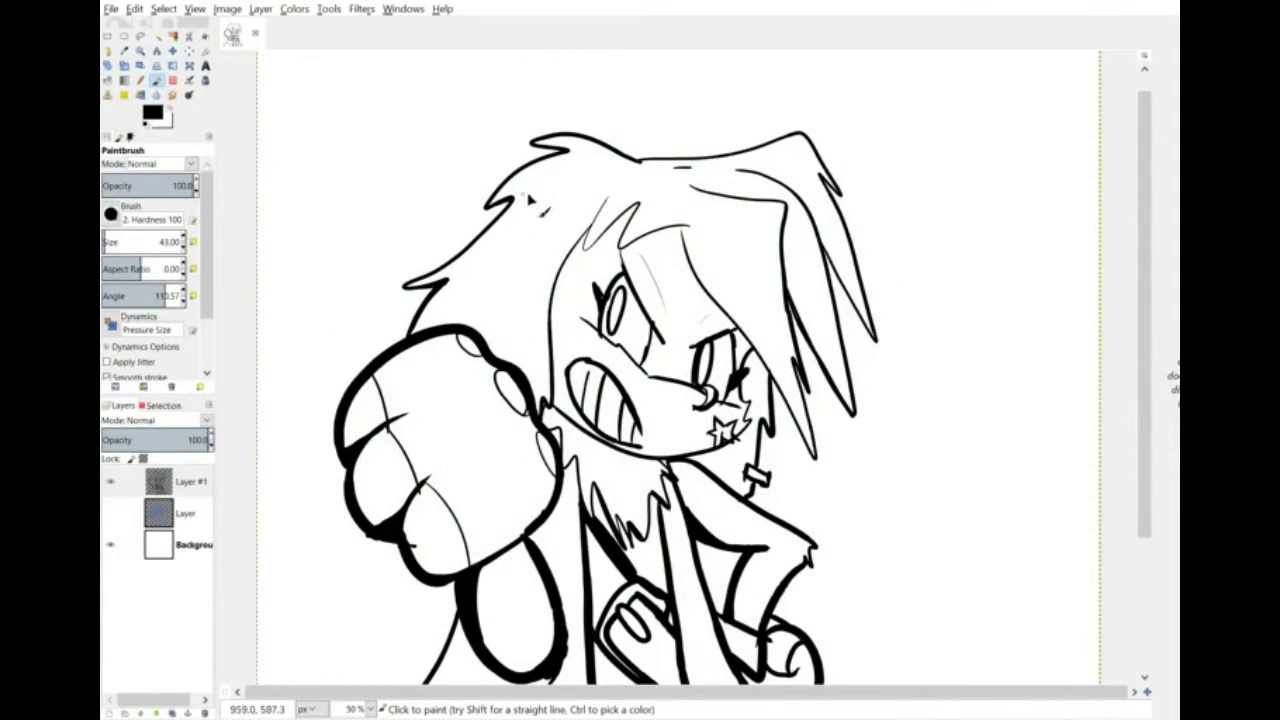
Thicken the edges of the long pointed hair locks, the fringe over the eye and the strand beside the cheek.
left_click_drag(822, 243, 866, 324)
left_click_drag(788, 284, 853, 413)
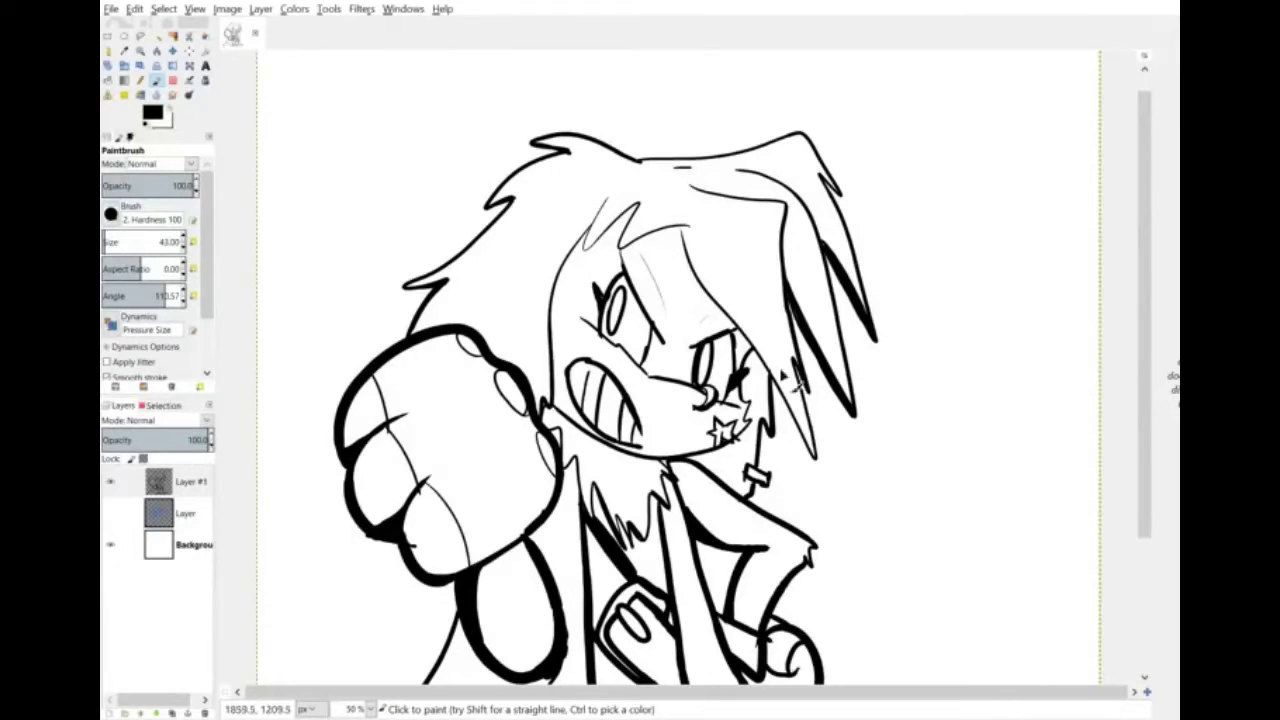
mouse_move(751, 346)
left_mouse_down()
mouse_move(796, 404)
mouse_move(815, 460)
left_mouse_up()
left_click_drag(752, 370, 740, 384)
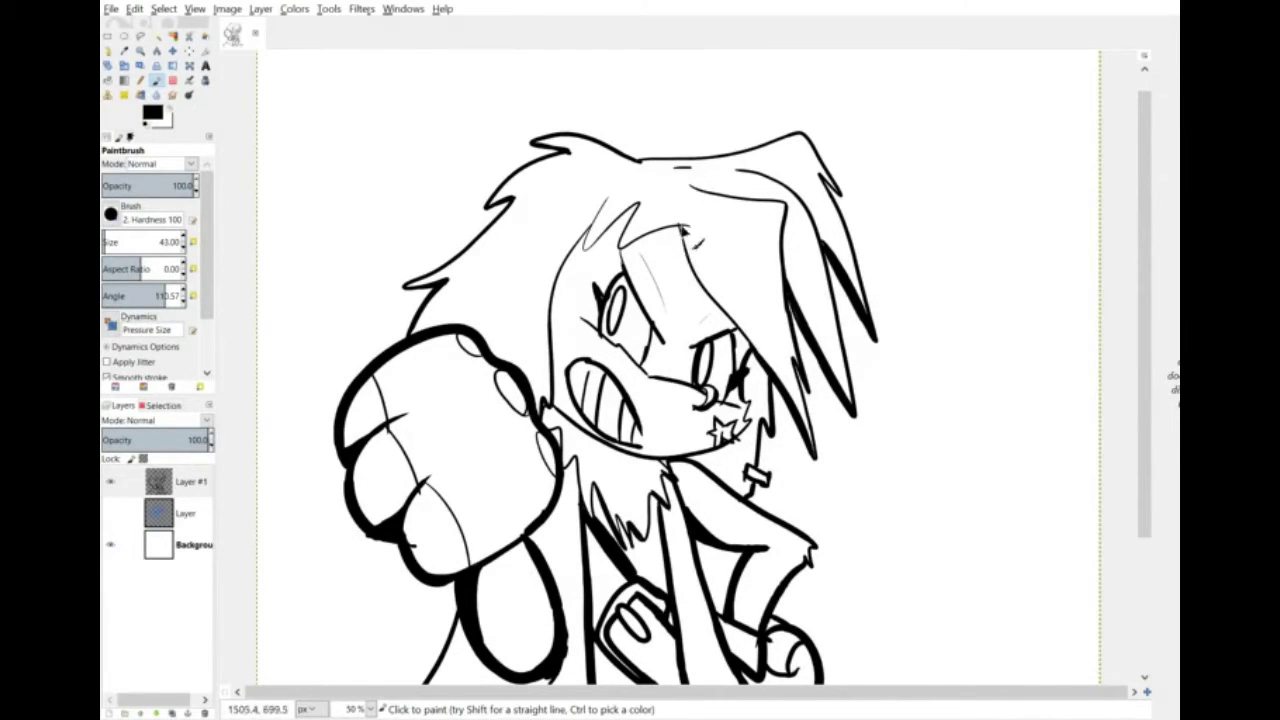
left_click_drag(682, 228, 729, 317)
left_click_drag(766, 505, 772, 420)
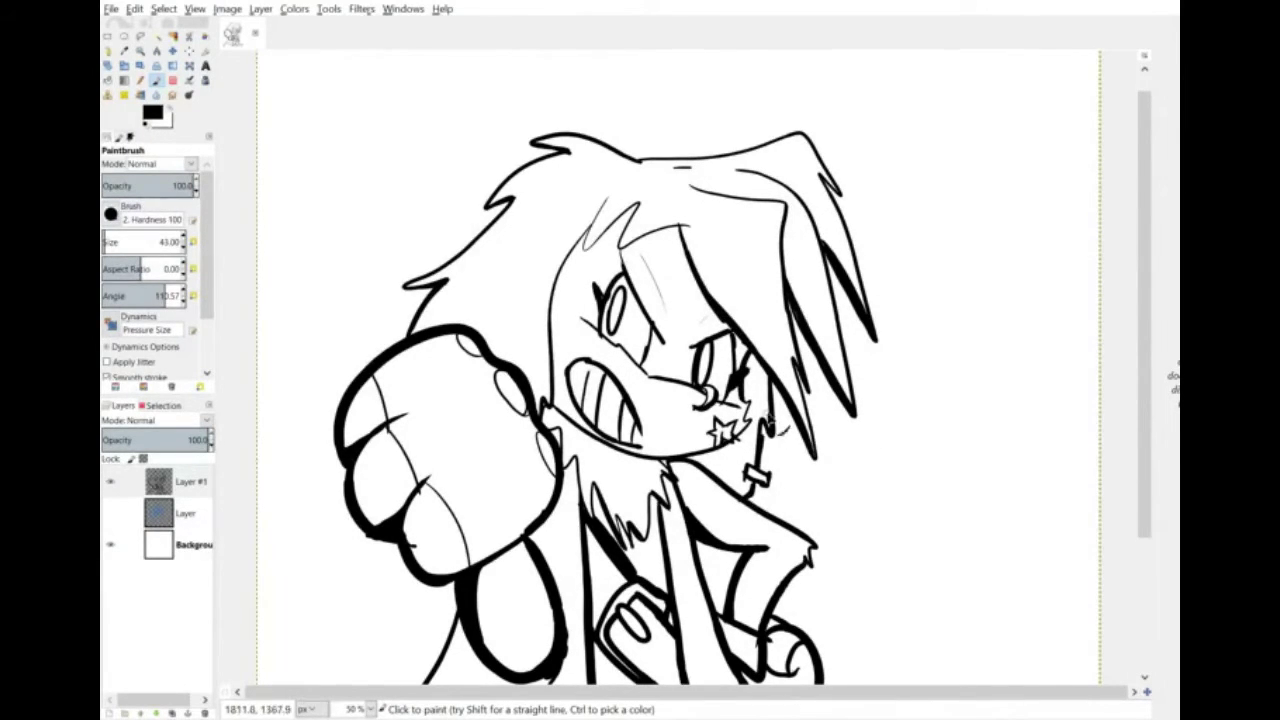
Thicken the jawline, hairline and side of the face, and the inner edge of the long hair lock.
mouse_move(558, 404)
left_mouse_down()
mouse_move(640, 456)
mouse_move(758, 432)
left_mouse_up()
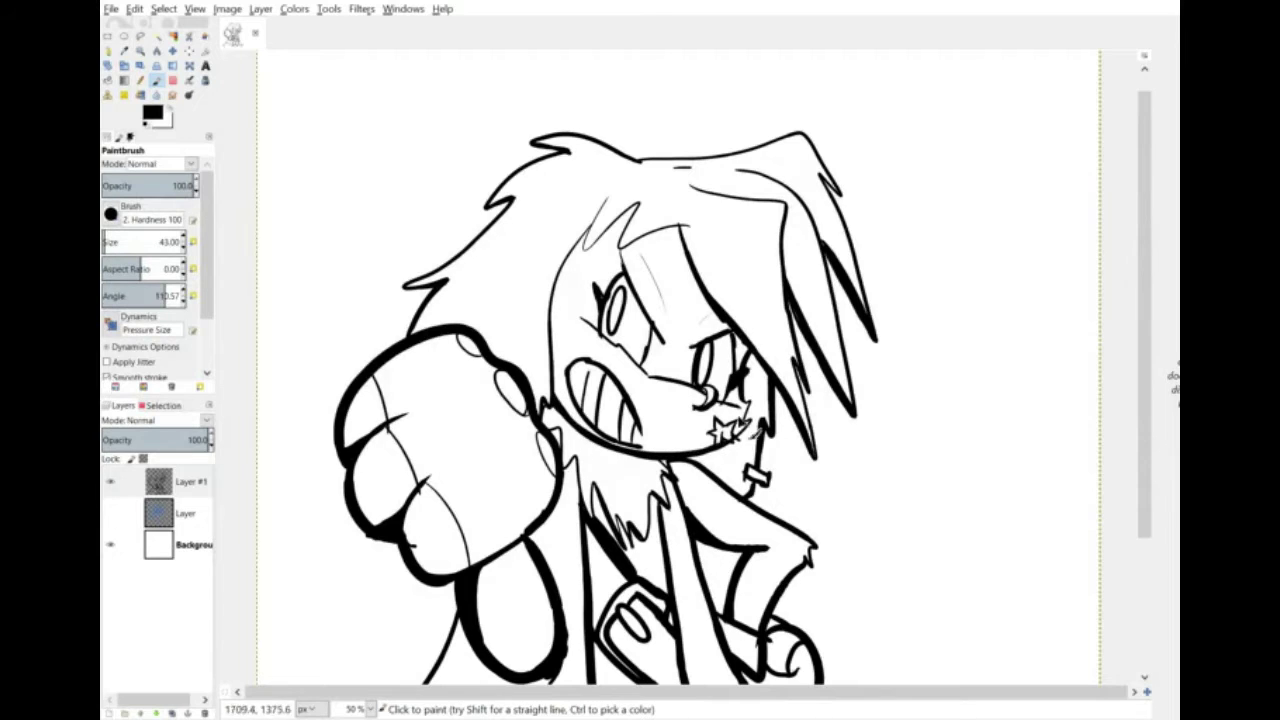
left_click_drag(732, 332, 737, 397)
mouse_move(586, 249)
left_mouse_down()
mouse_move(638, 204)
mouse_move(688, 225)
mouse_move(550, 395)
left_mouse_up()
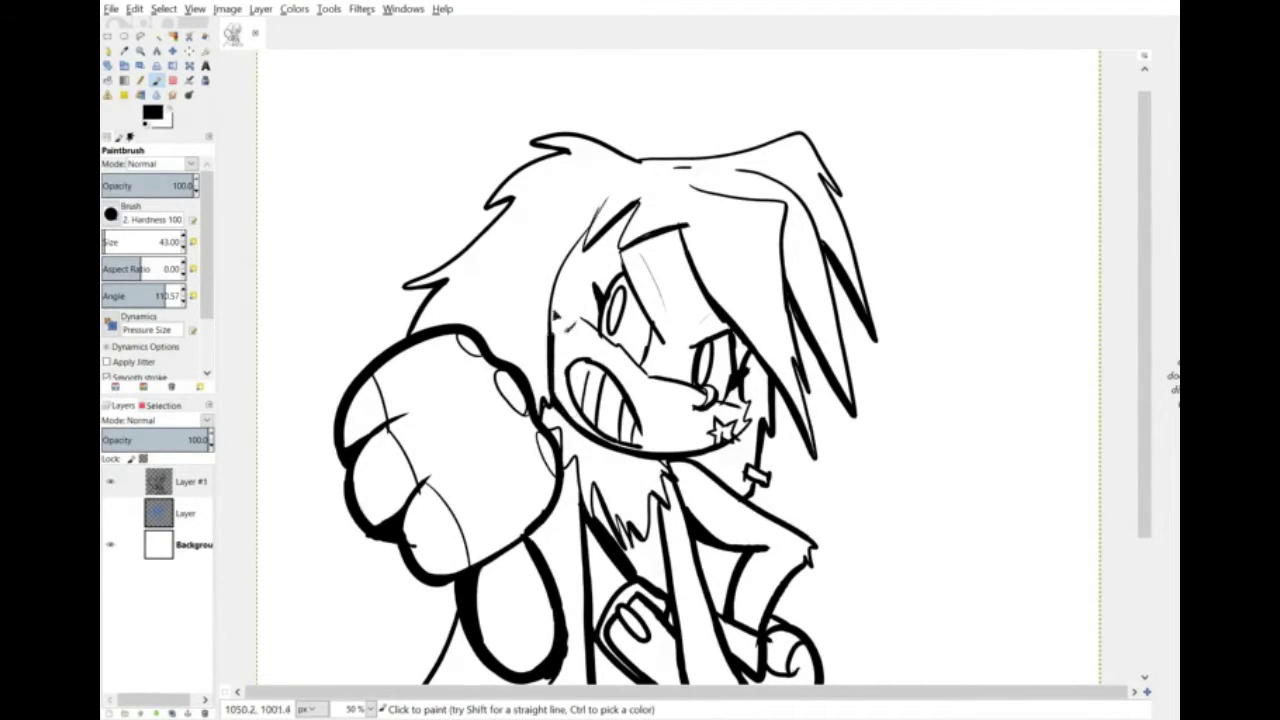
left_click_drag(600, 218, 548, 335)
left_click_drag(815, 308, 792, 250)
left_click_drag(790, 205, 797, 308)
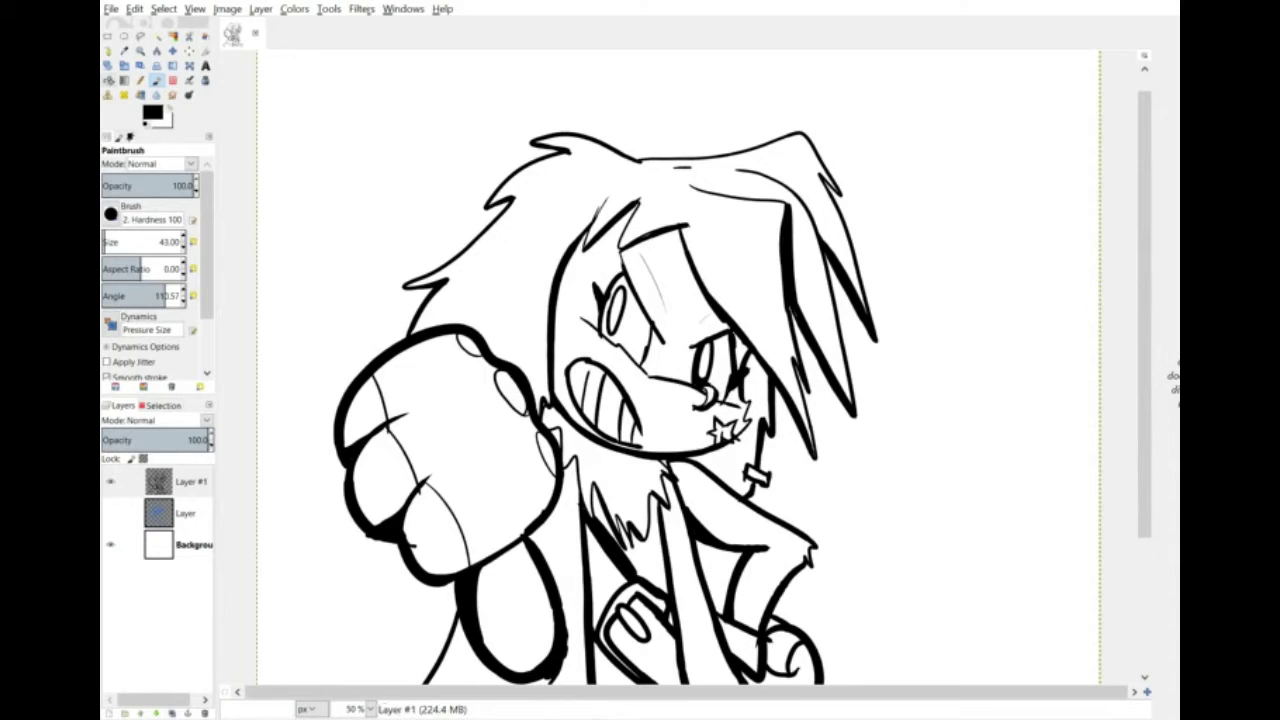
Fill both eyes with black around their pupils using Bucket Fill.
key("shift+b")
left_click(618, 310)
left_click(733, 372)
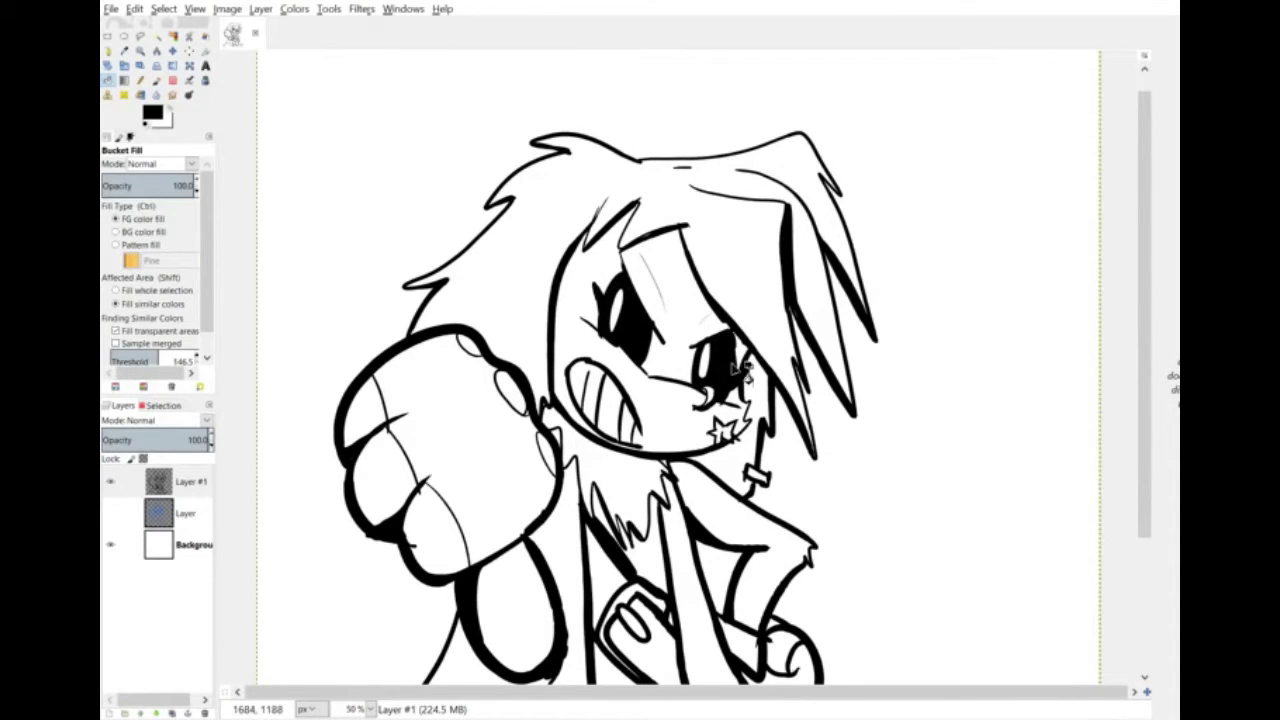
Duplicate the ink layer and make the original Layer #1 active.
mouse_move(1144, 330)
left_mouse_down()
mouse_move(1144, 464)
mouse_move(1144, 310)
left_mouse_up()
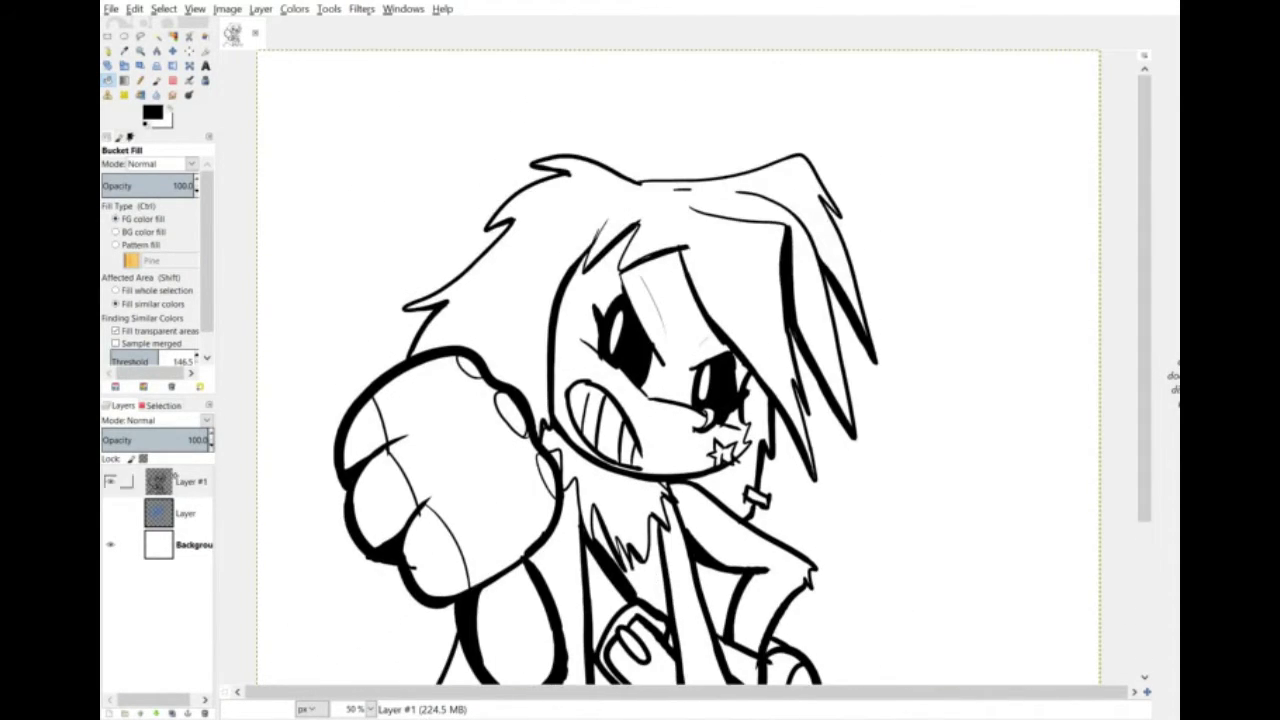
left_click(127, 481)
key("ctrl+shift+d")
left_click(127, 512)
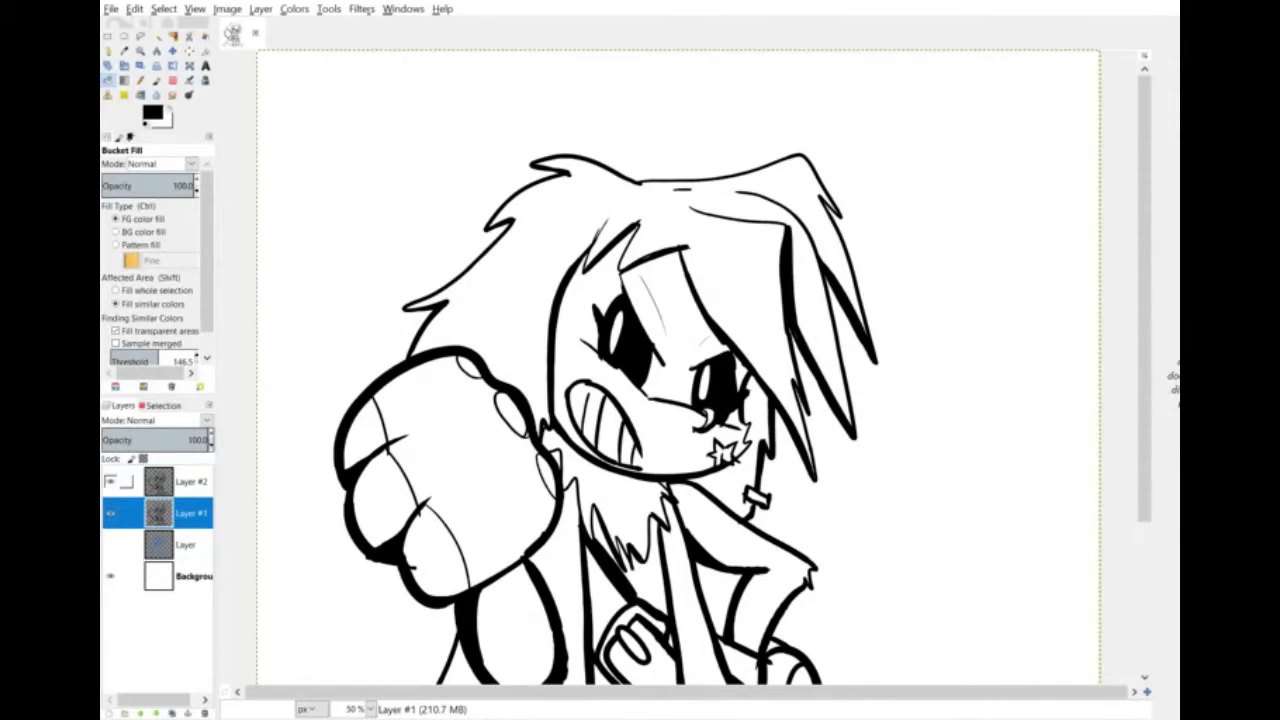
Fuzzy-select the background around the character and the gap inside the bent arm, and invert the selection.
key("u")
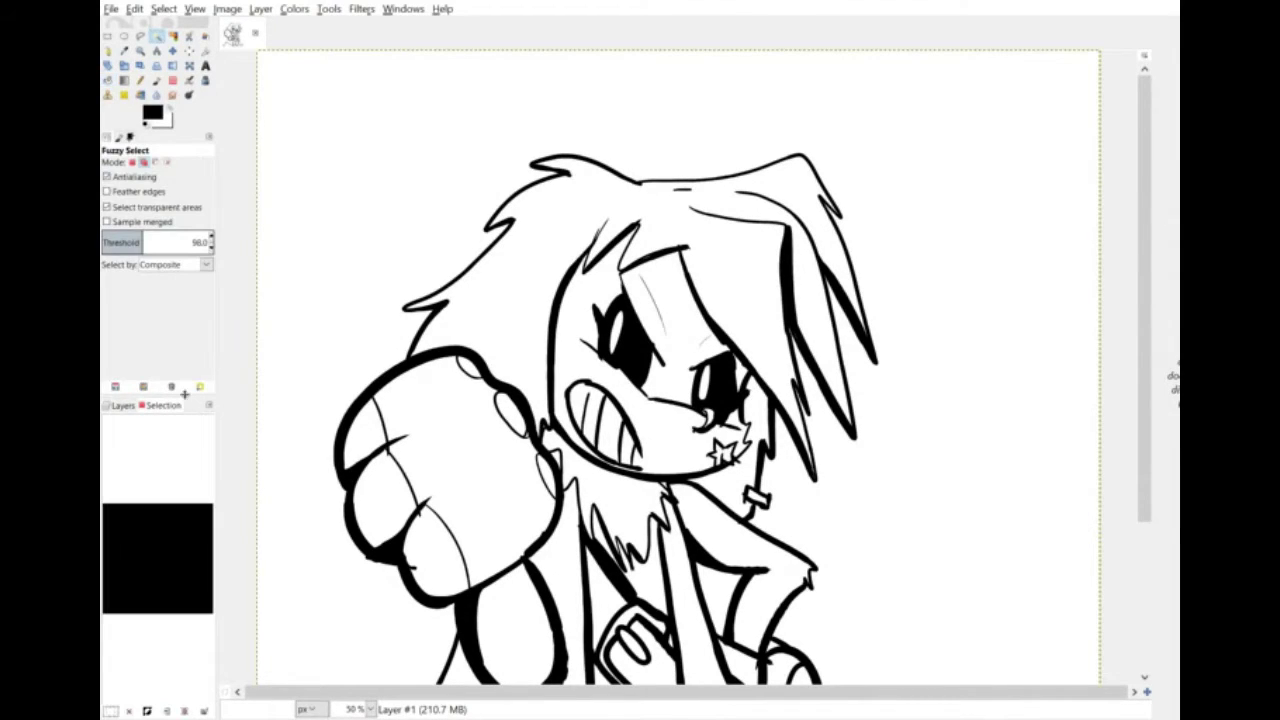
left_click(850, 383)
left_click(714, 597)
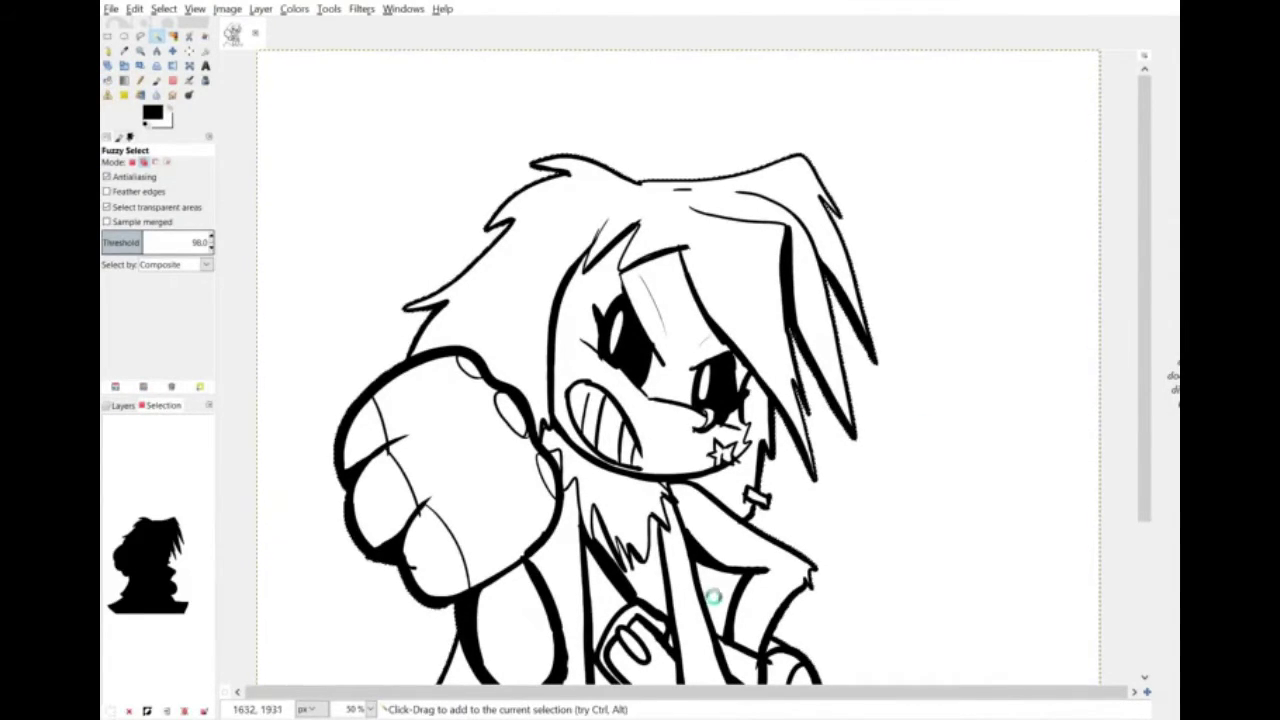
left_click(163, 9)
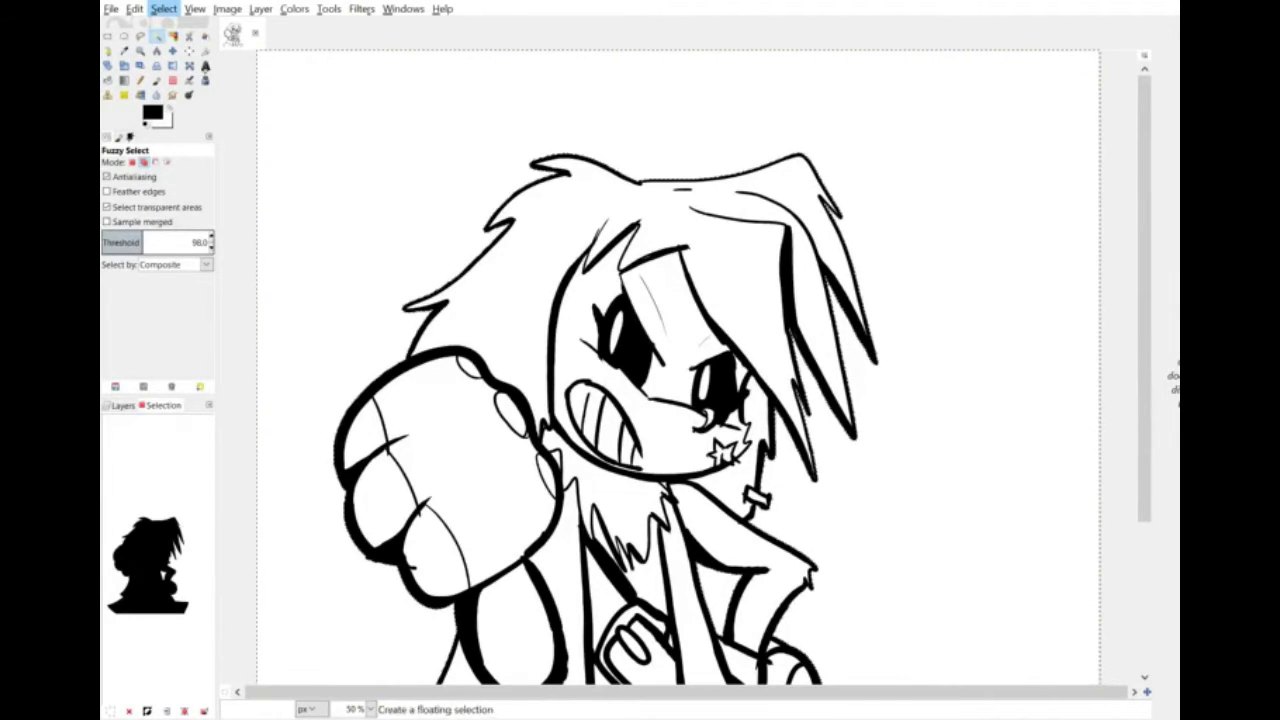
left_click(176, 54)
Add a new layer between the ink layer and the hidden sketch layer.
left_click(122, 406)
left_click(185, 545)
key("shift+ctrl+n")
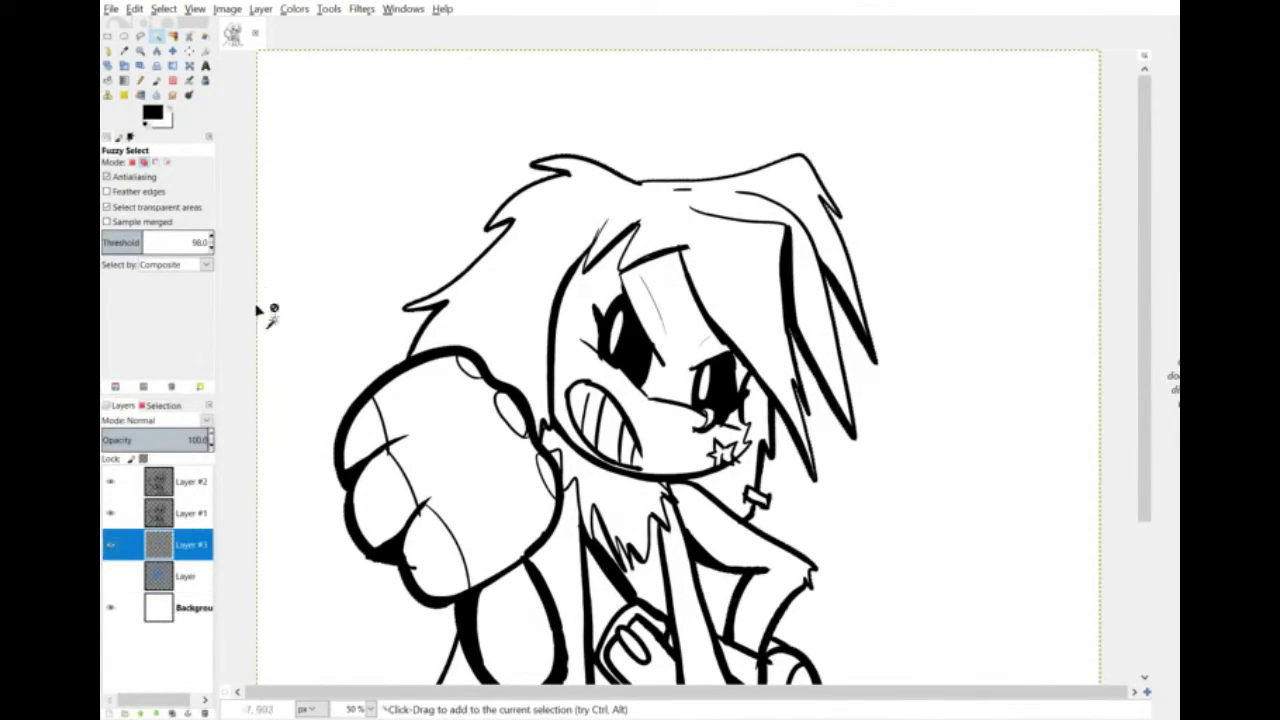
Fill the selected character silhouette with light gray on the new layer using Bucket Fill.
key("shift+b")
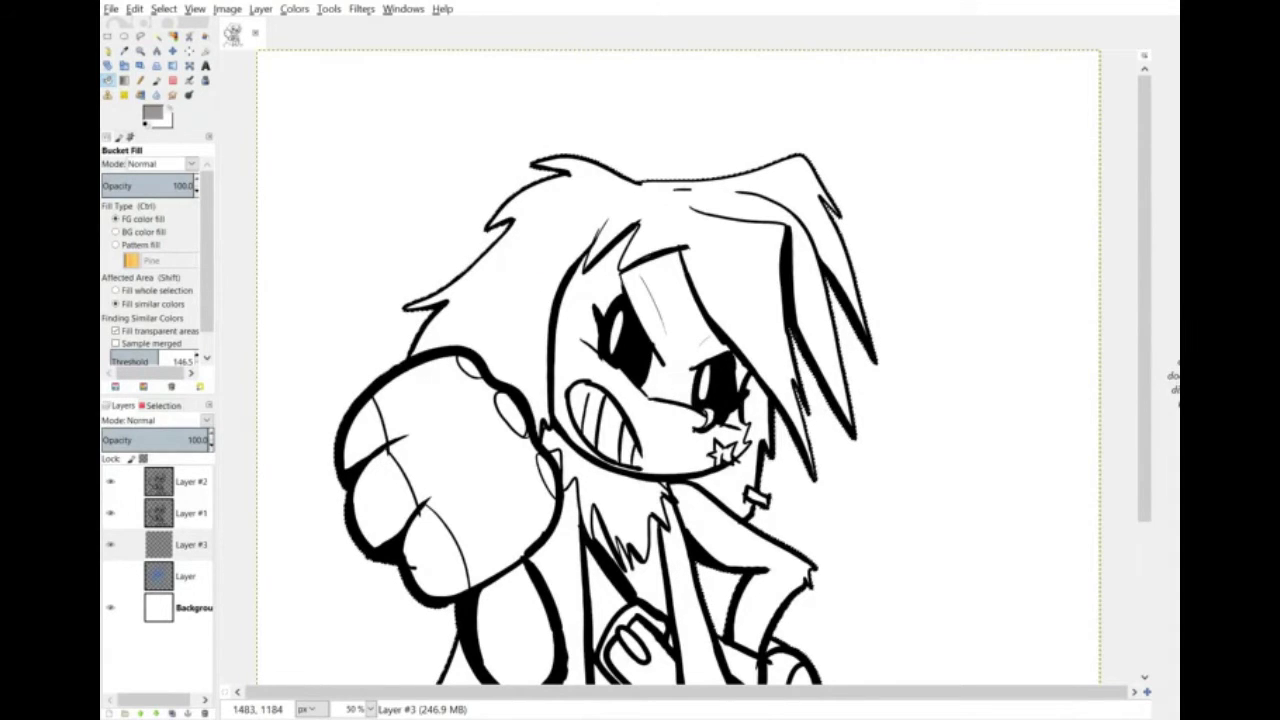
left_click(751, 445)
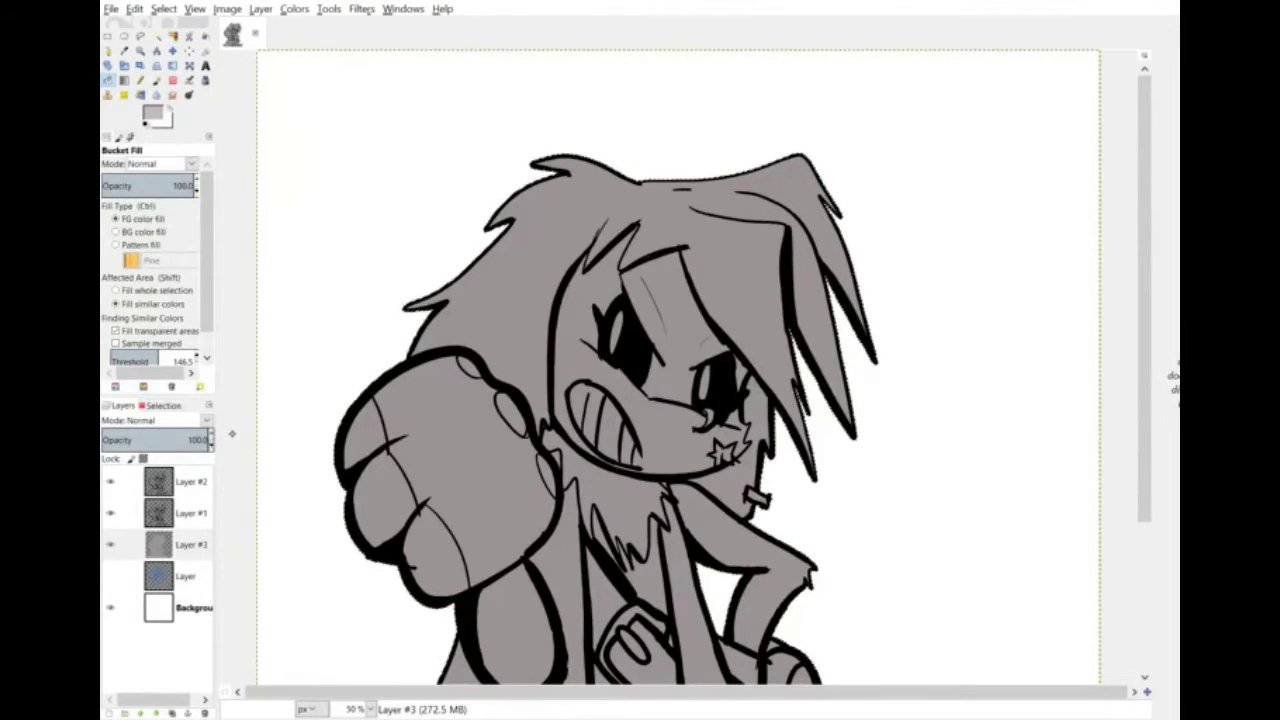
left_click(741, 276)
scroll(447, 662, "down", 4)
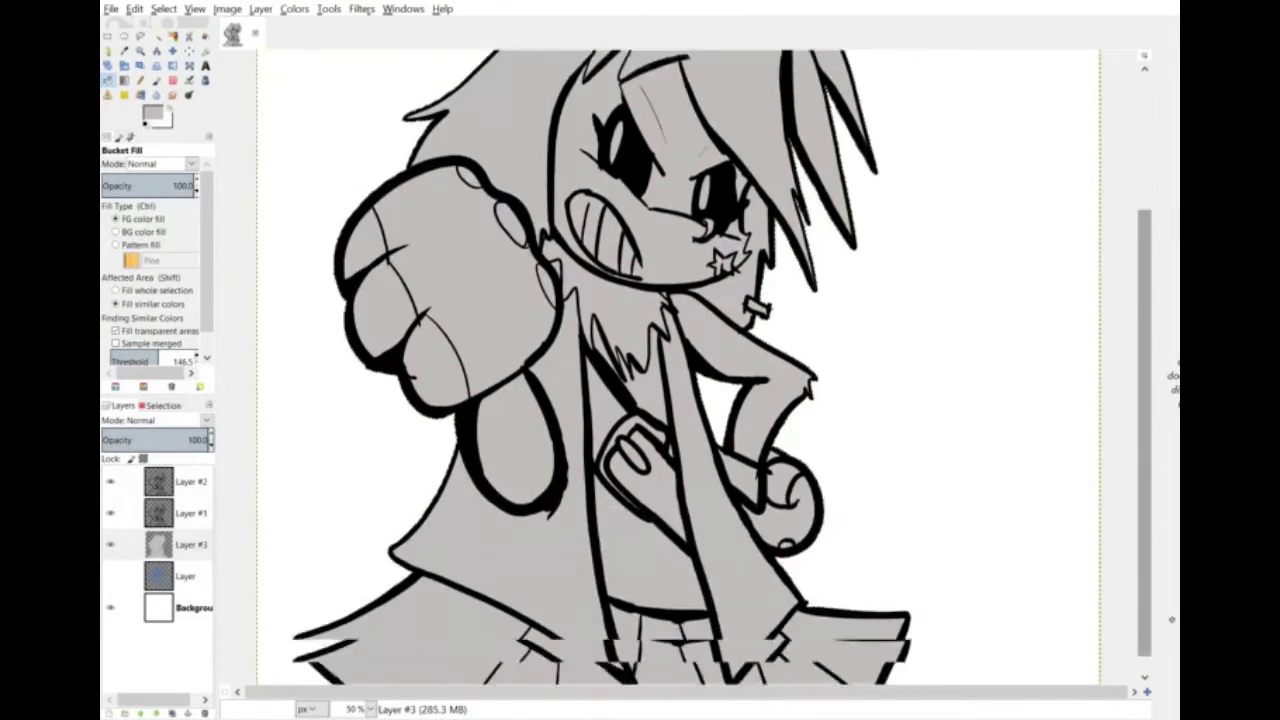
left_click_drag(1172, 619, 1172, 632)
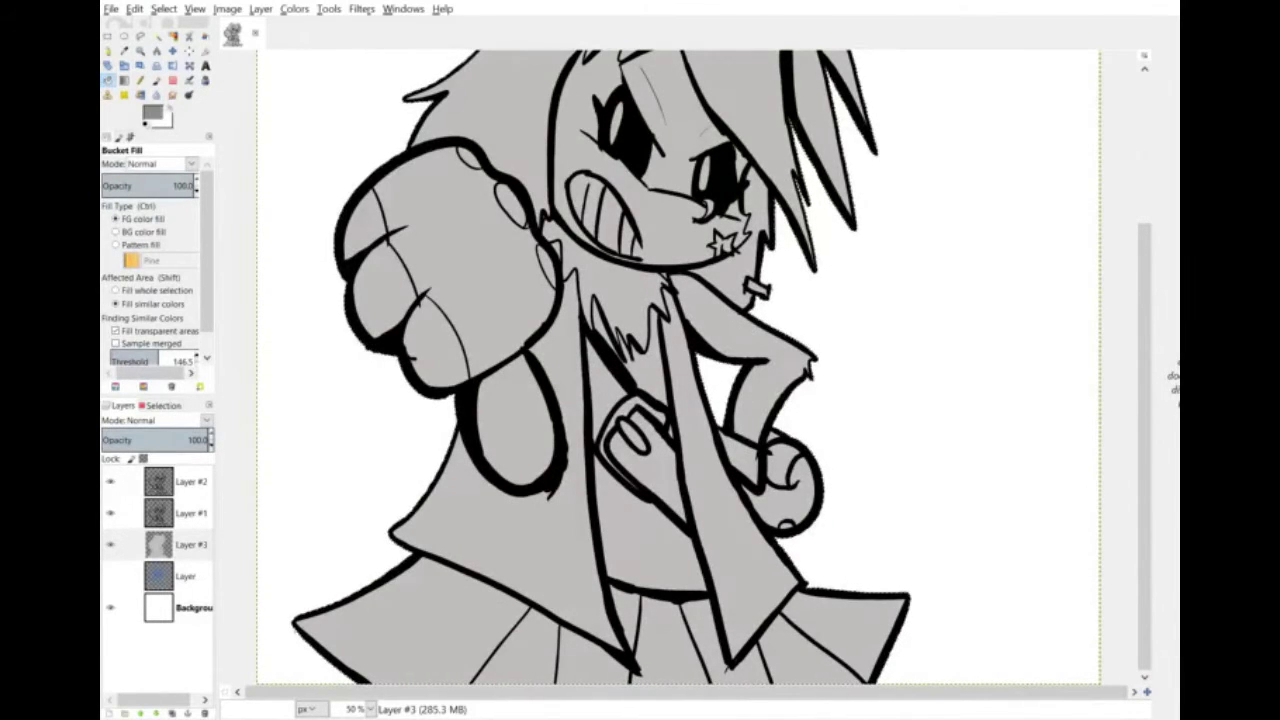
left_click(716, 519)
left_click(134, 9)
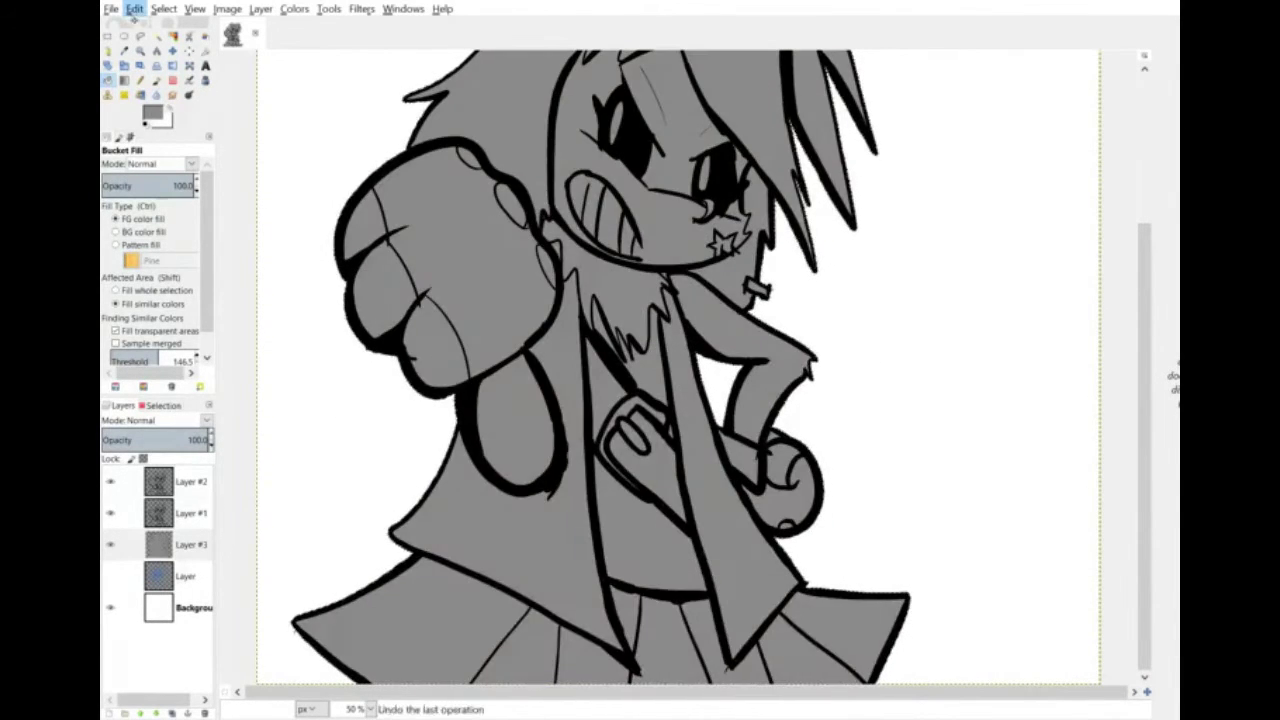
left_click(142, 24)
On Layer #1, bucket-fill the skirt pleats, giving the outer pleat faces medium gray and the folds between them darker gray.
left_click(180, 513)
left_click(572, 551)
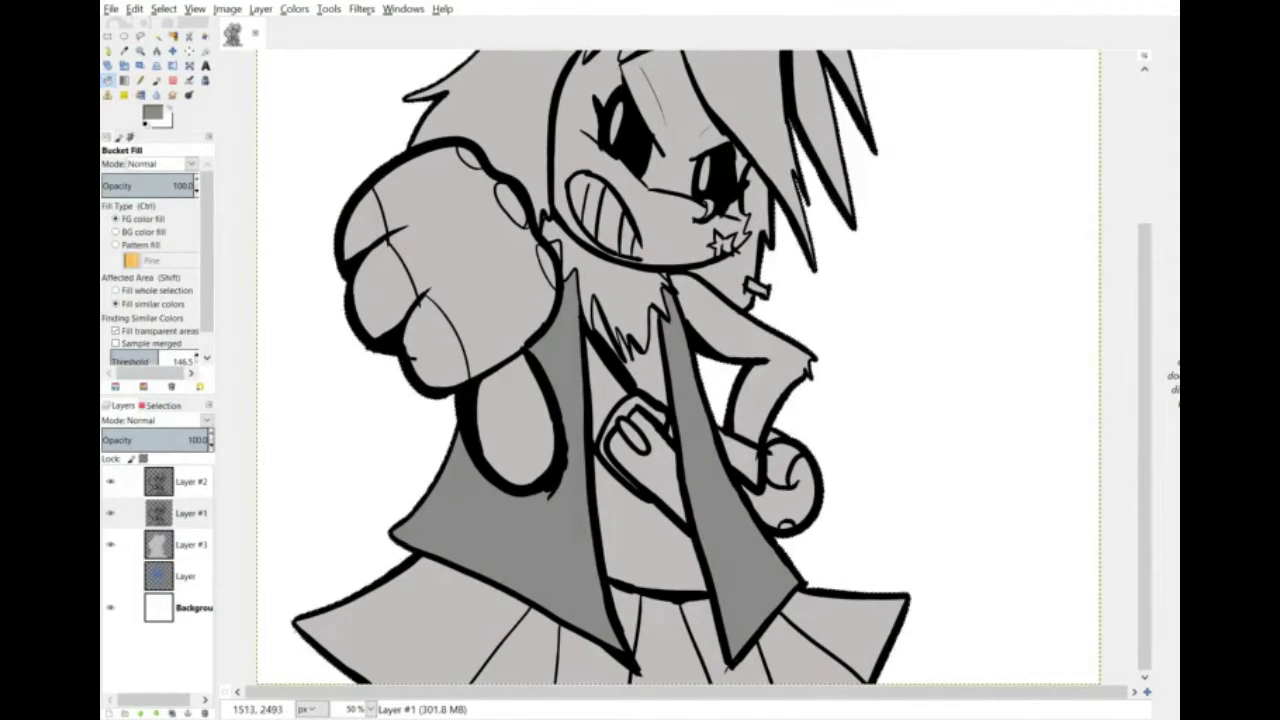
key("ctrl+z")
left_click(482, 626)
left_click(574, 633)
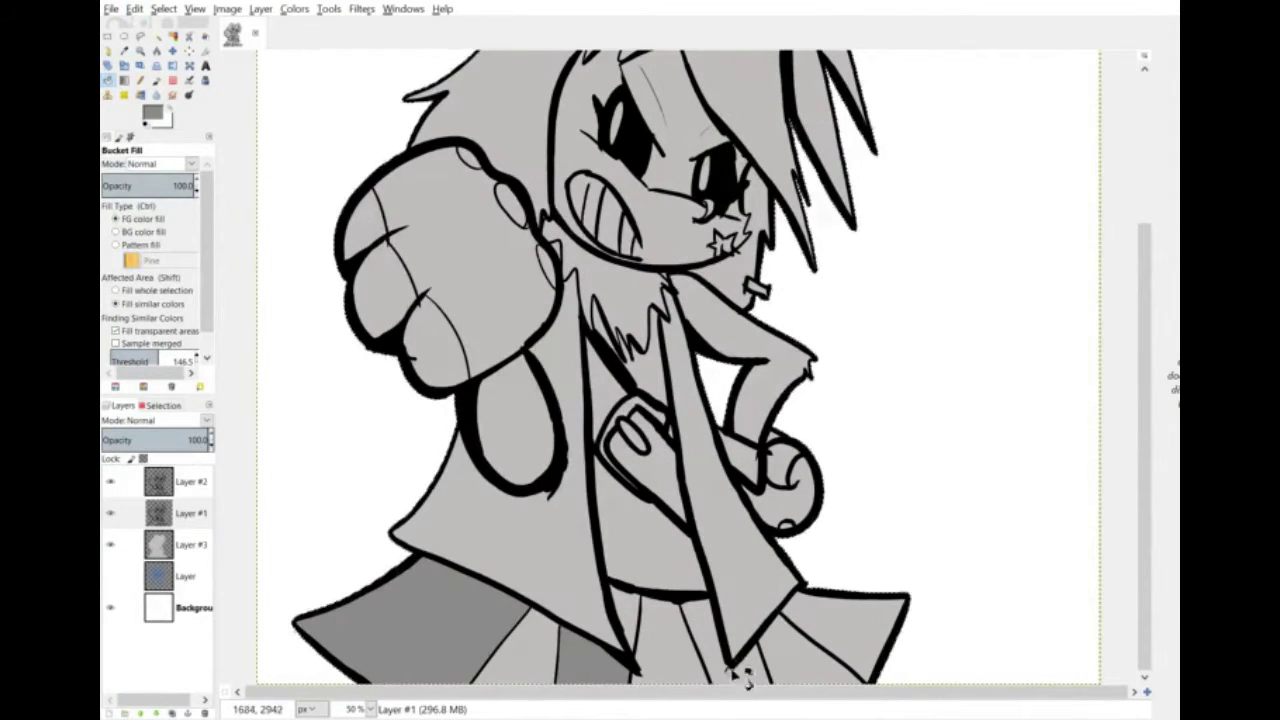
left_click(636, 620)
left_click(700, 618)
left_click(838, 632)
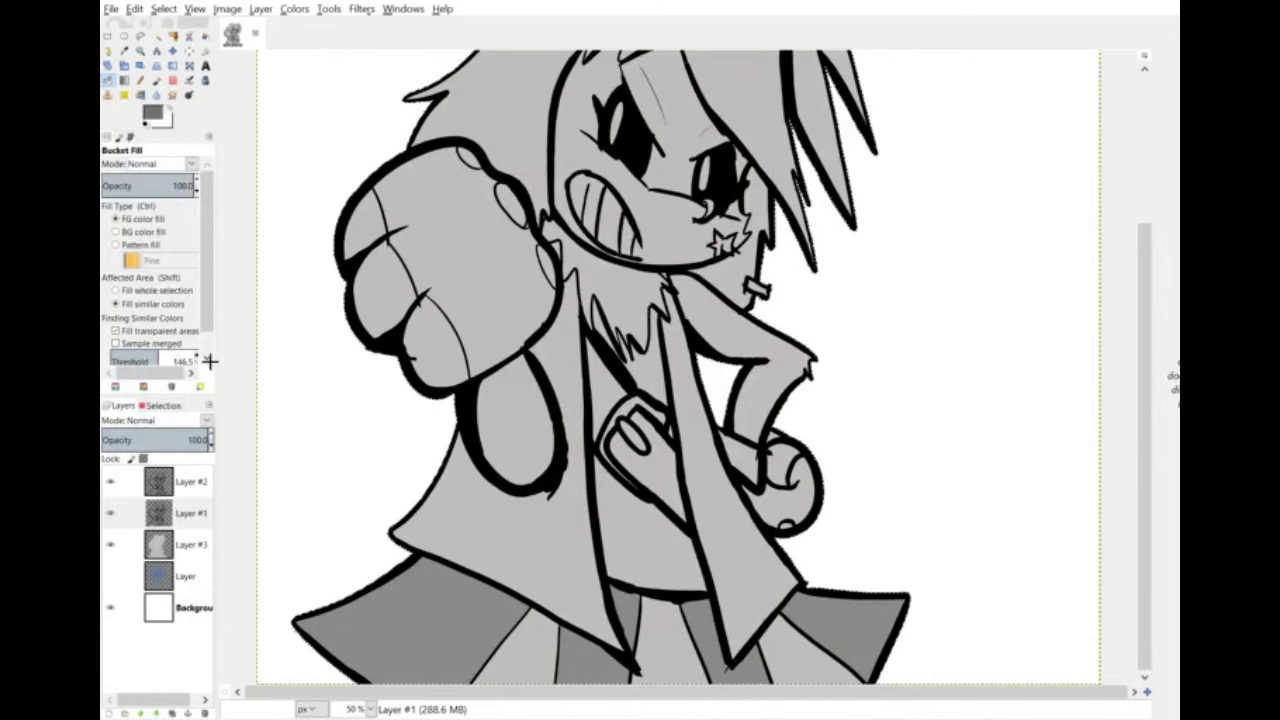
left_click(684, 675)
left_click(537, 659)
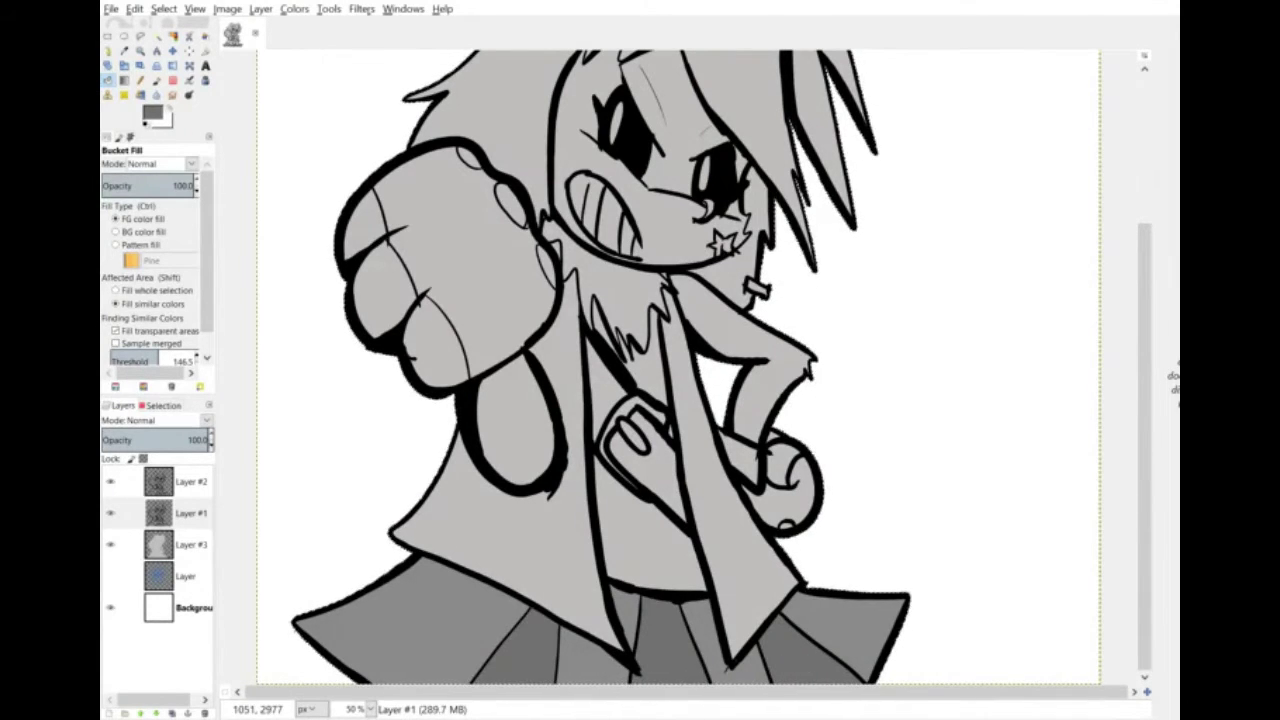
Sample the medium gray of the skirt and fill the diagonal belt strap across the torso with it.
left_click(124, 51)
left_click(428, 614)
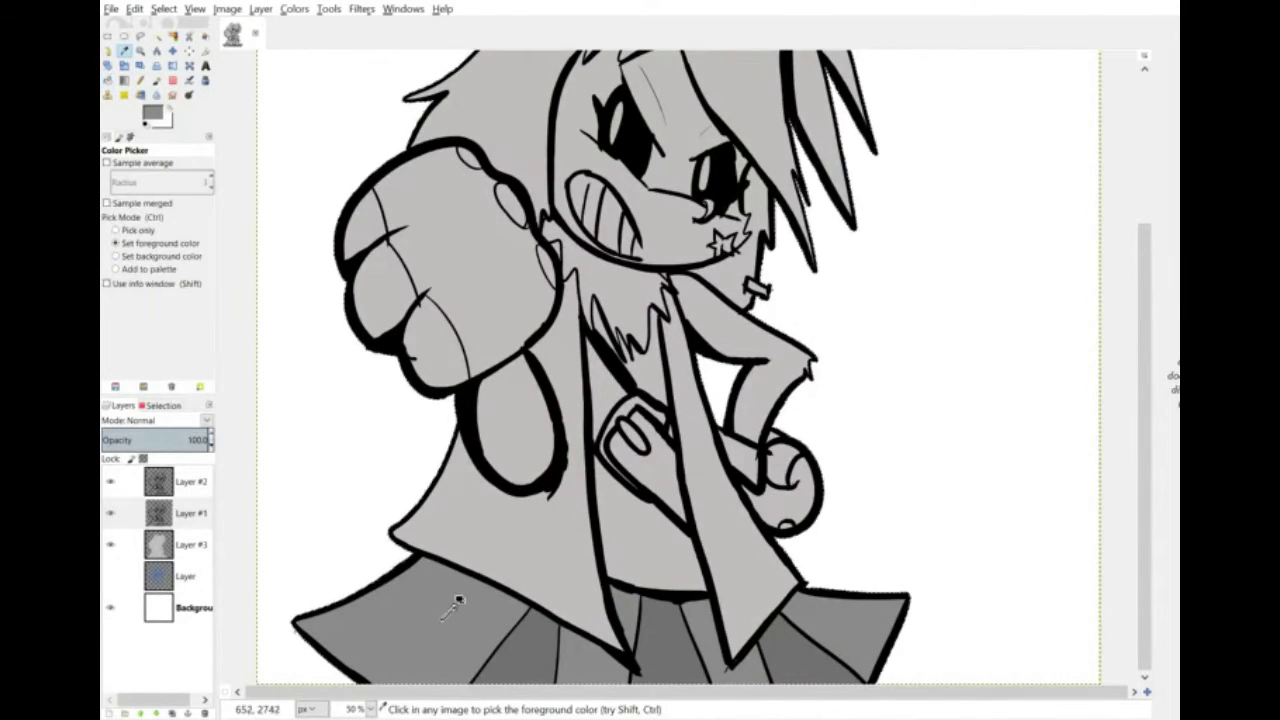
left_click(107, 80)
left_click(662, 477)
left_click(612, 418)
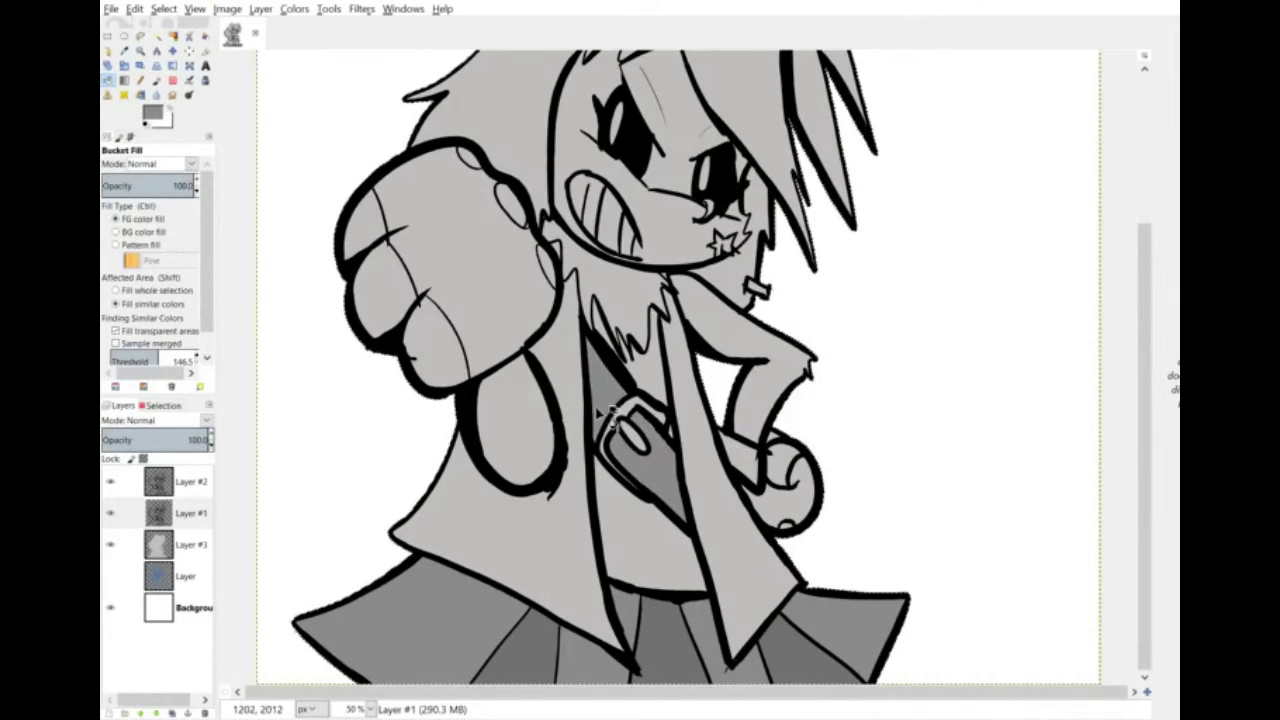
Fill the belt buckle, eye highlights, nose ring and bar piercing with a pale gray.
left_click_drag(233, 429, 153, 440)
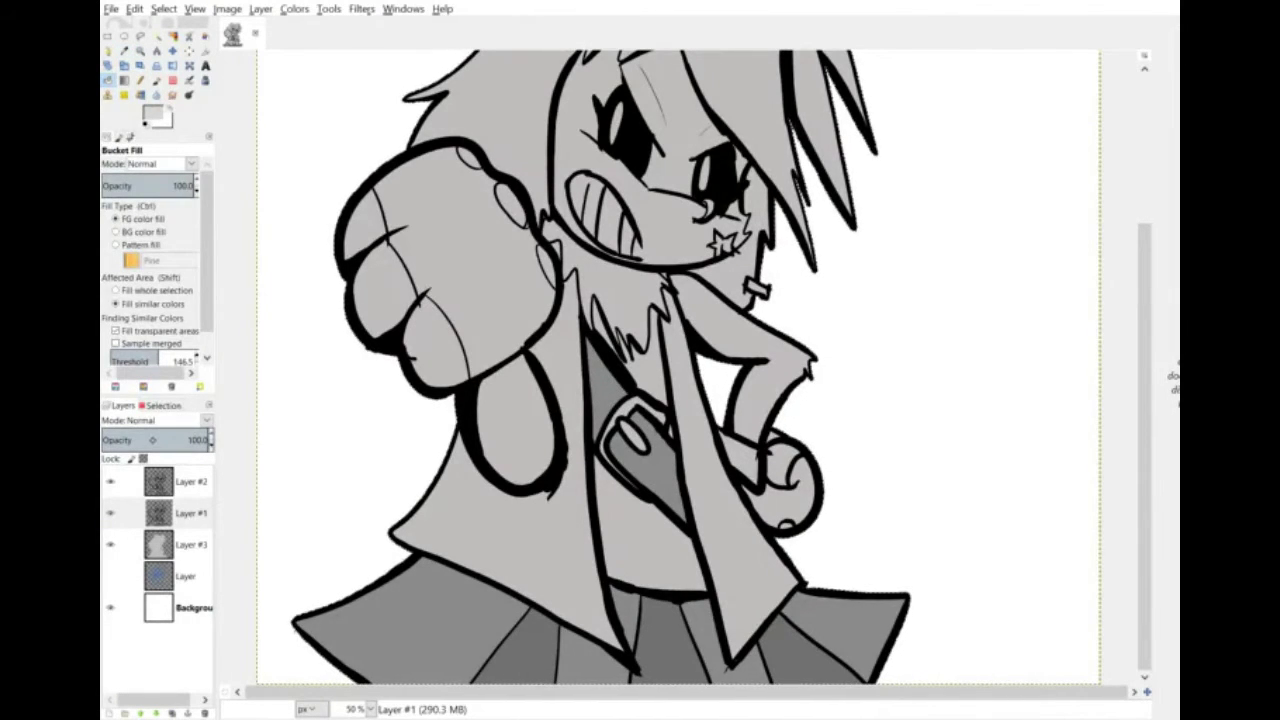
left_click(632, 438)
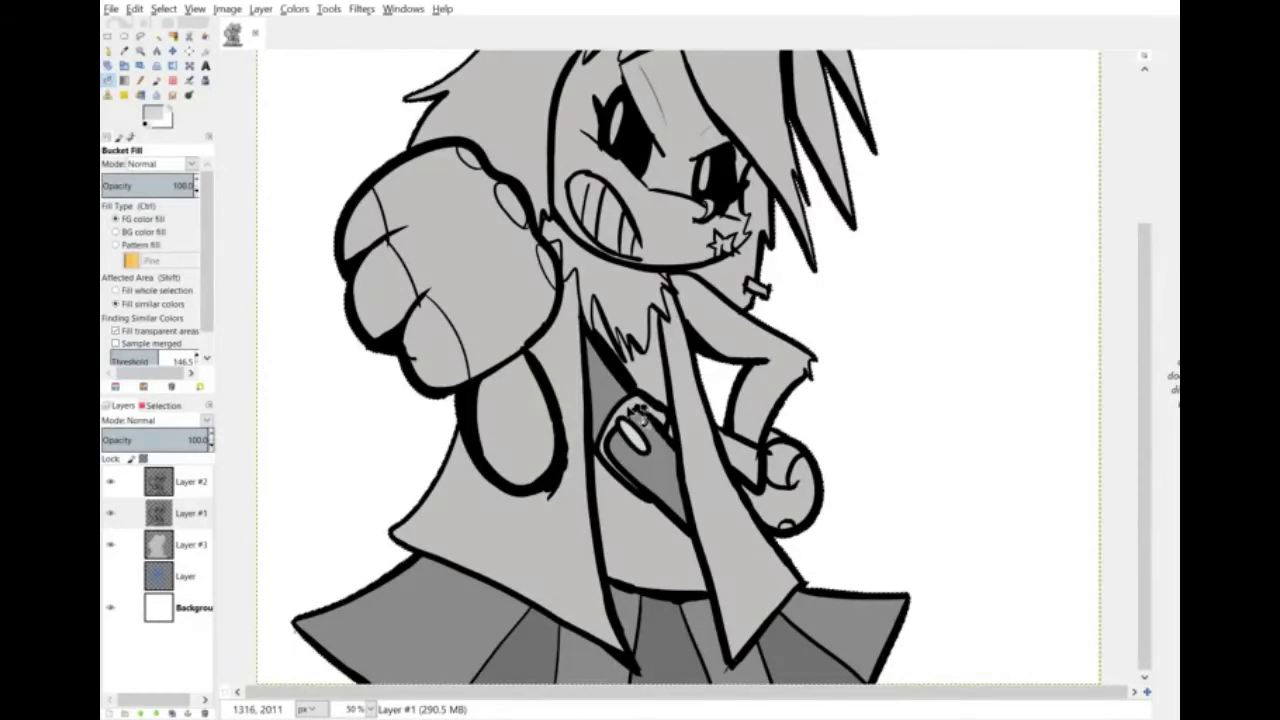
left_click(630, 410)
left_click(350, 652)
left_click_drag(1145, 384, 1145, 302)
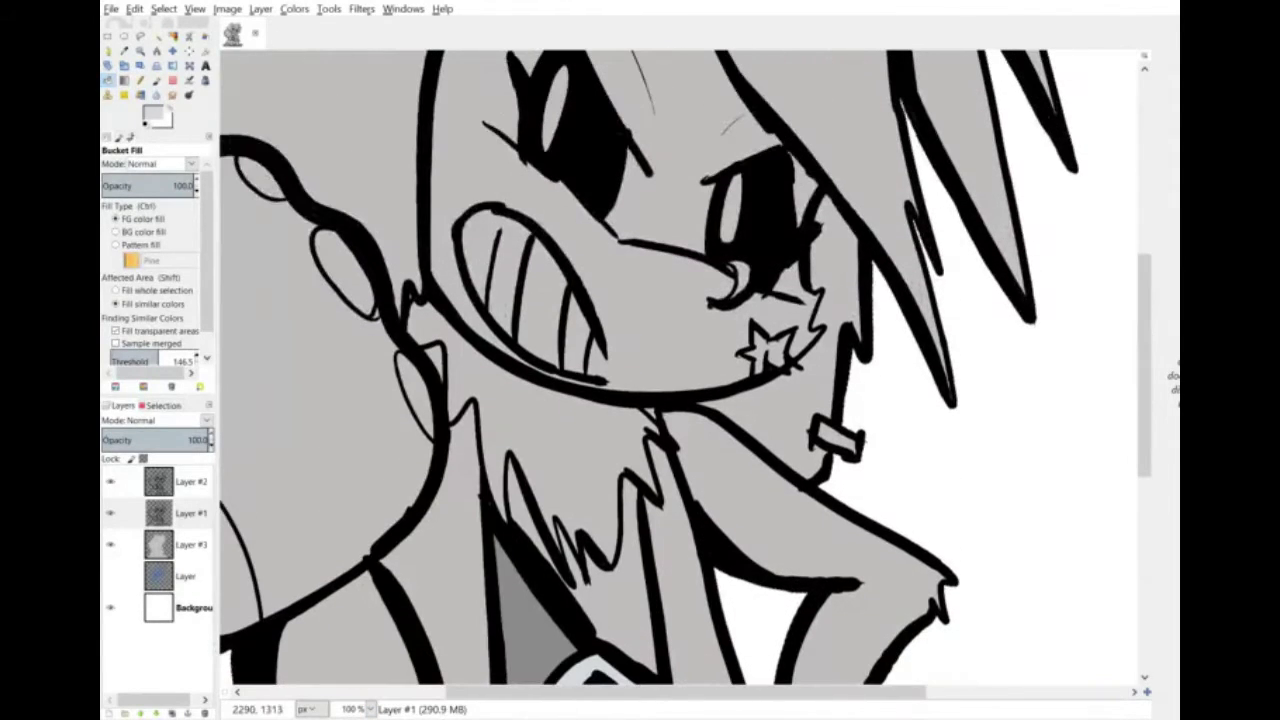
left_click(555, 108)
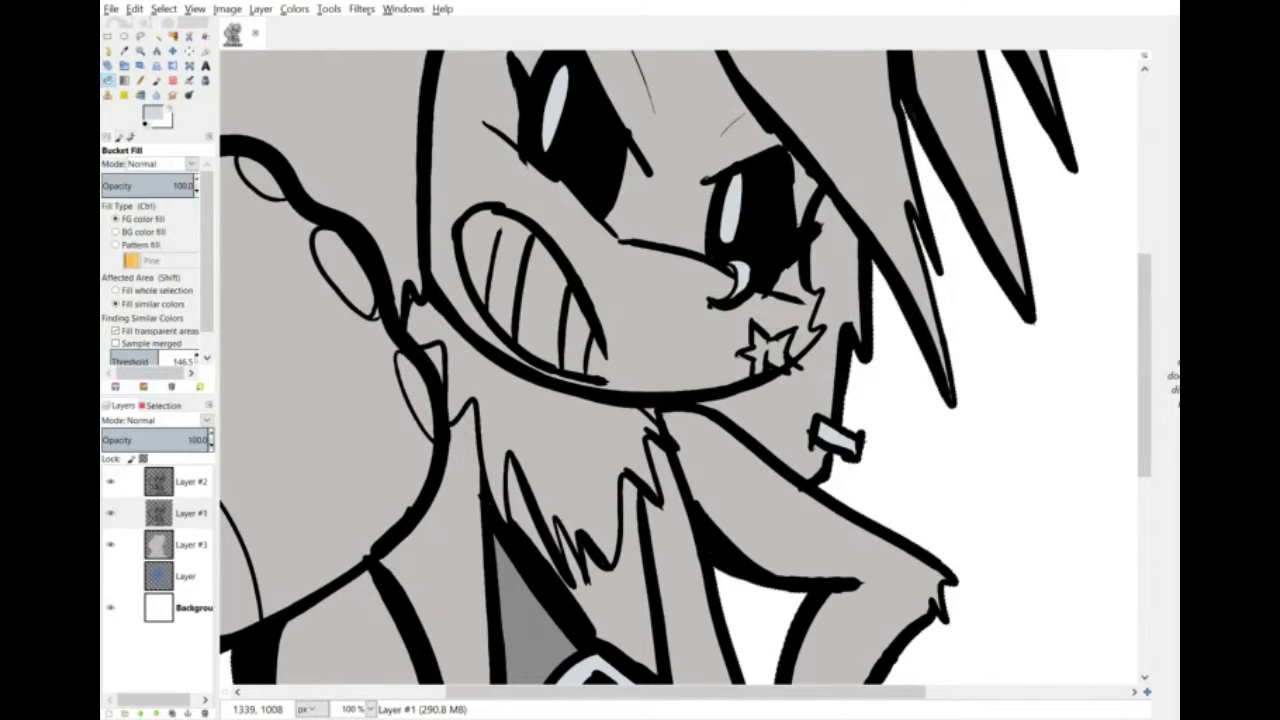
Fill both panels of the open vest with a dark slate gray.
left_click(353, 361)
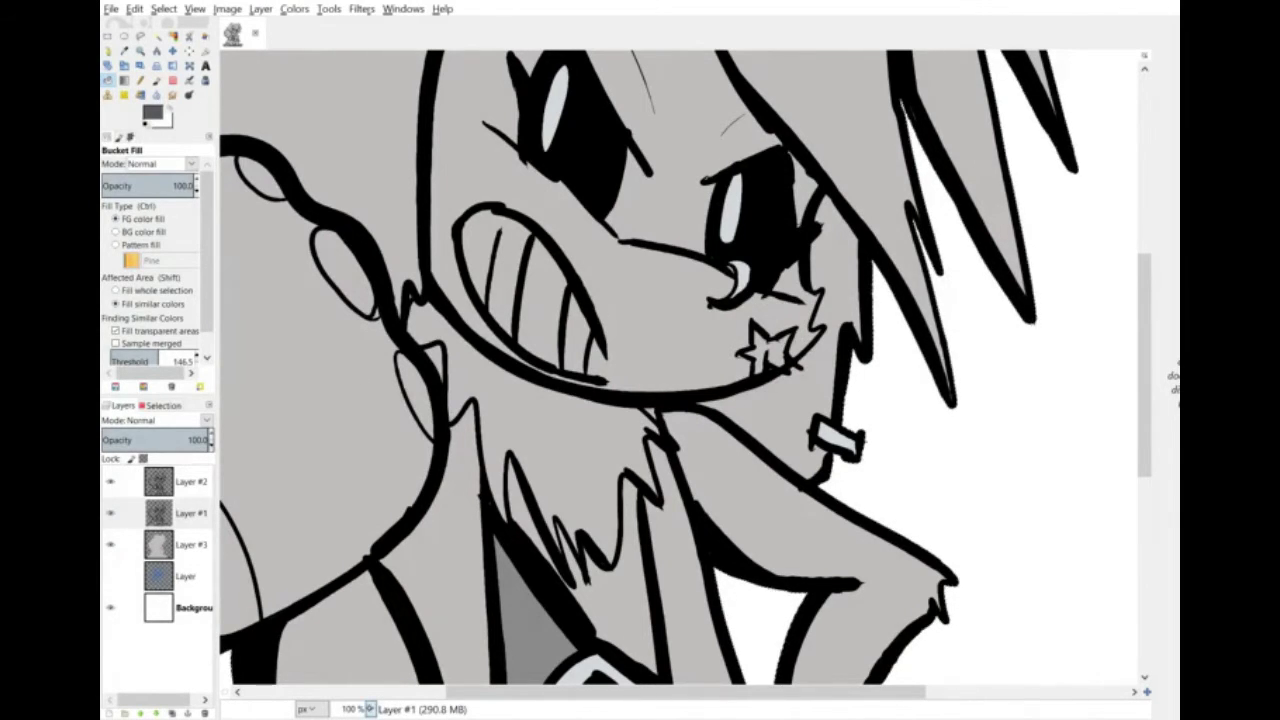
key("shift+2")
left_click(720, 545)
left_click(565, 380)
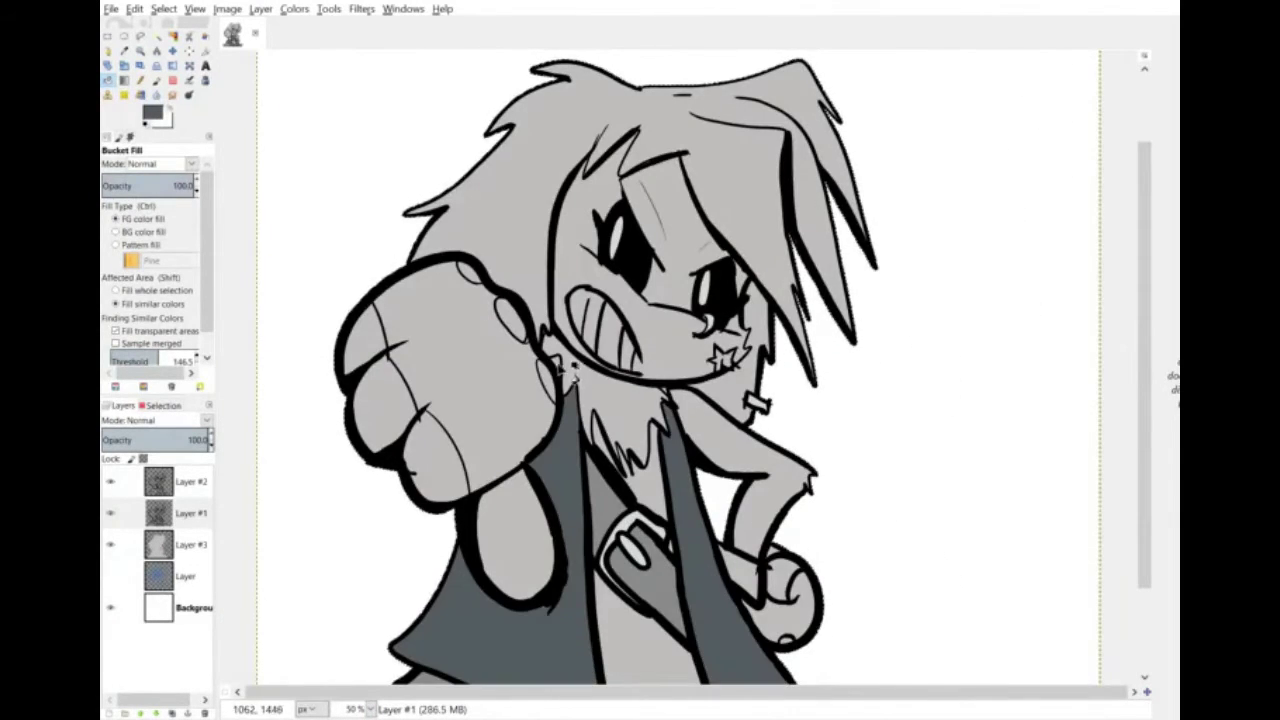
Fill the shirt, the gloves on both hands and the cheek star with near-black.
scroll(560, 368, "down", 3)
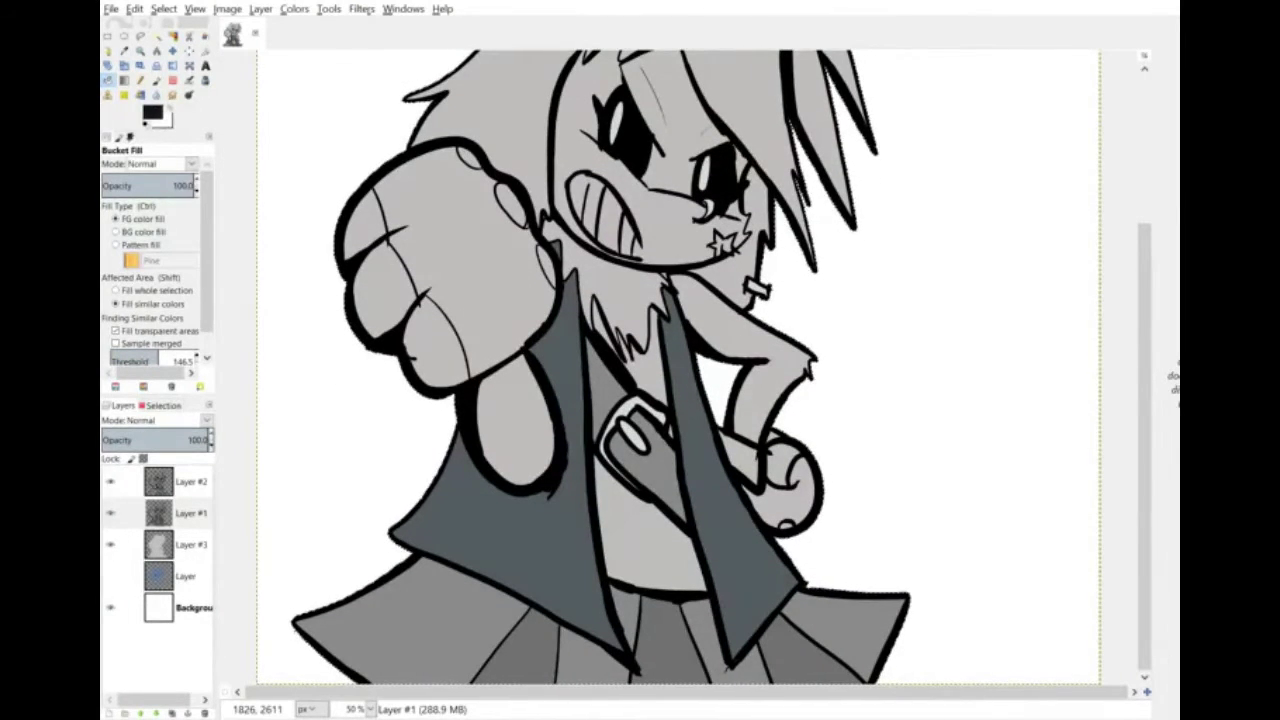
left_click(648, 366)
left_click(668, 536)
left_click(796, 508)
left_click(522, 334)
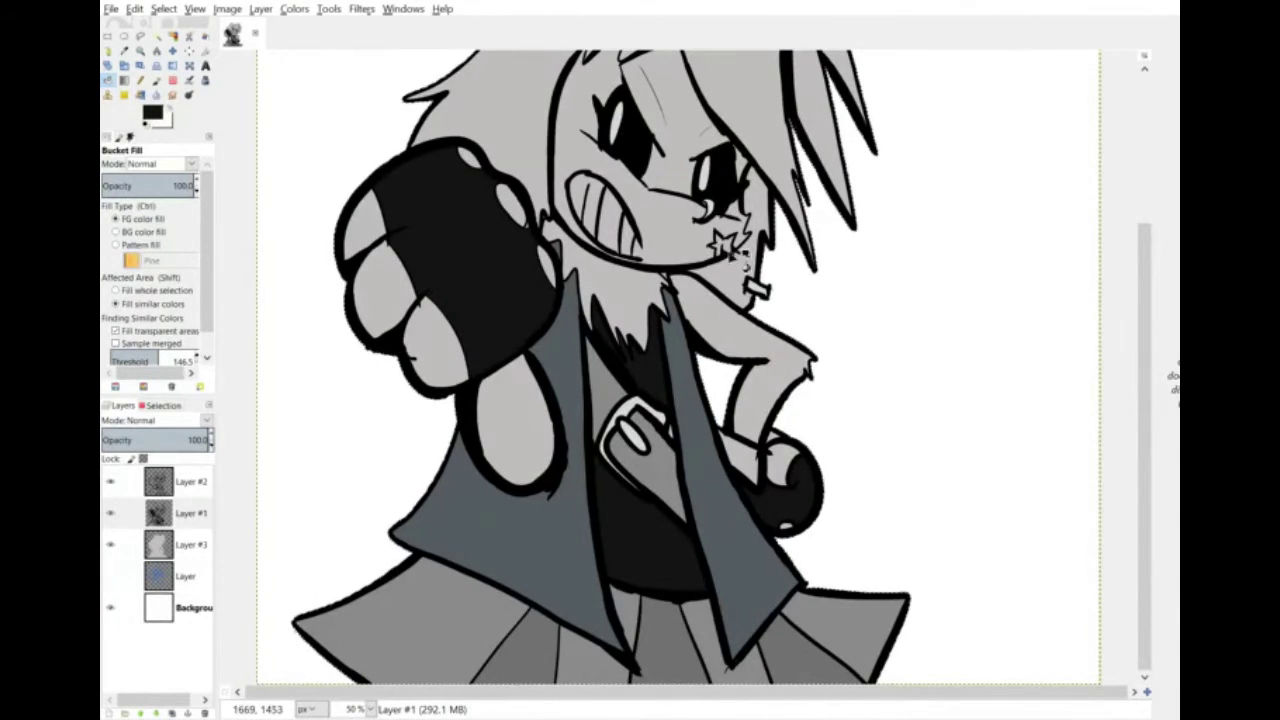
Switch the fill color to white and fill each tooth of the grin.
key("x")
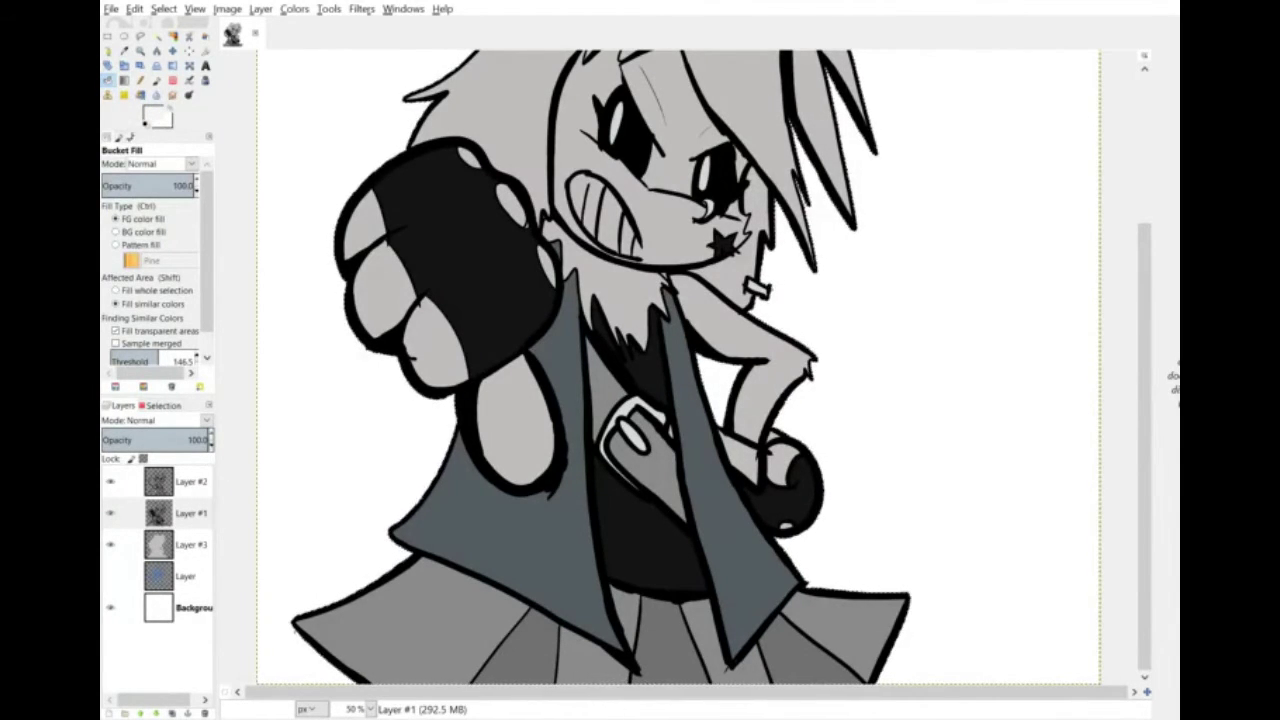
left_click(592, 187)
left_click(578, 196)
left_click(606, 210)
left_click(619, 228)
left_click(632, 240)
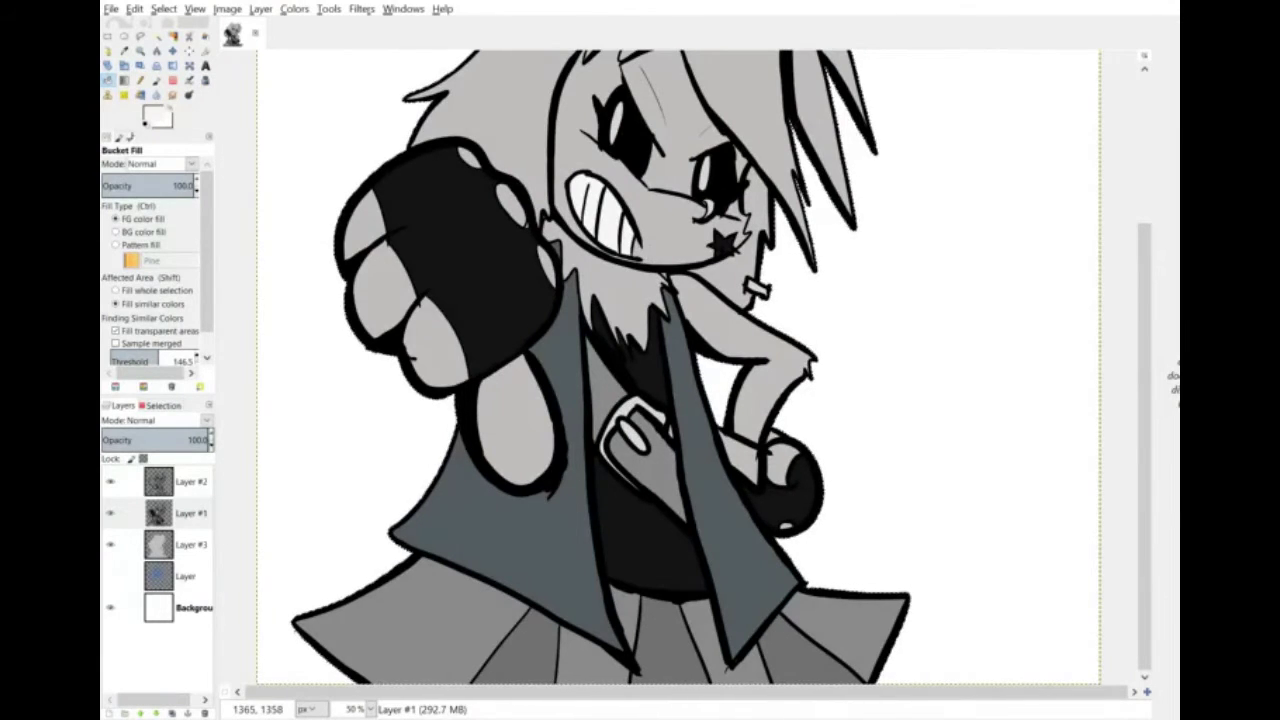
Sample the near-black of the fist's glove and fill the wrist section of the glove resting on the hip.
left_click(124, 51)
left_click(450, 201)
left_click(108, 80)
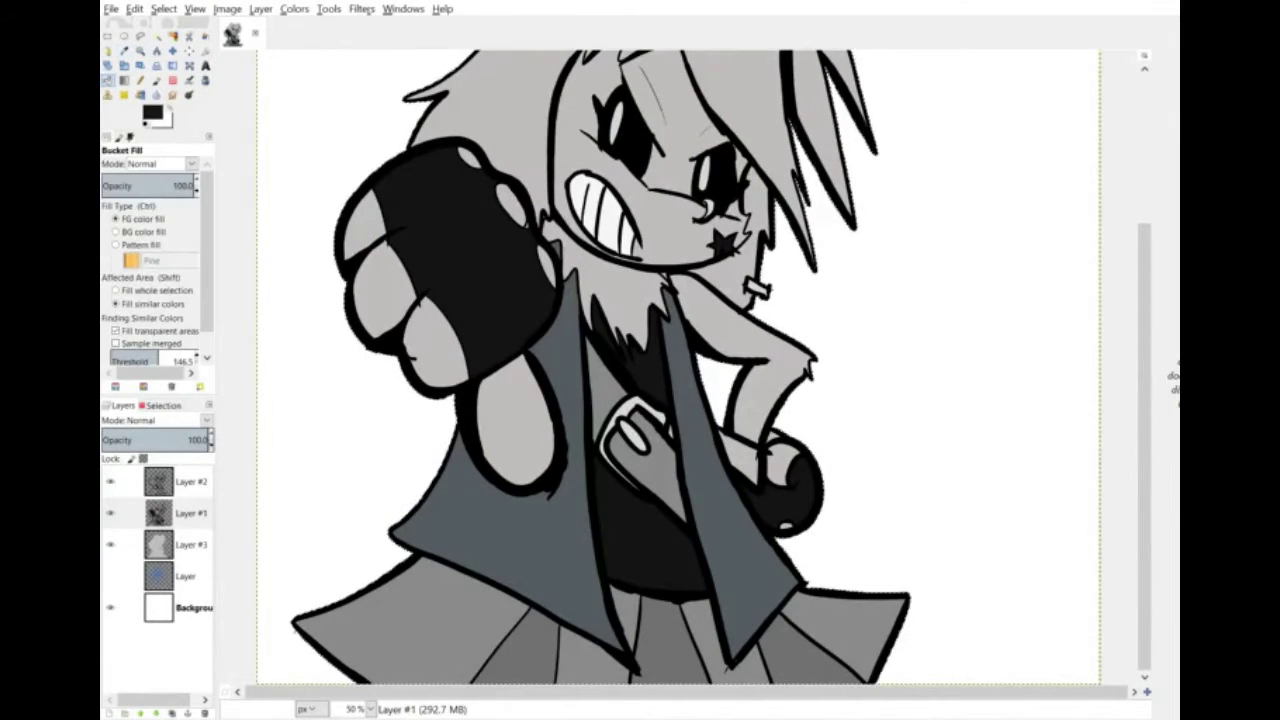
left_click(748, 451)
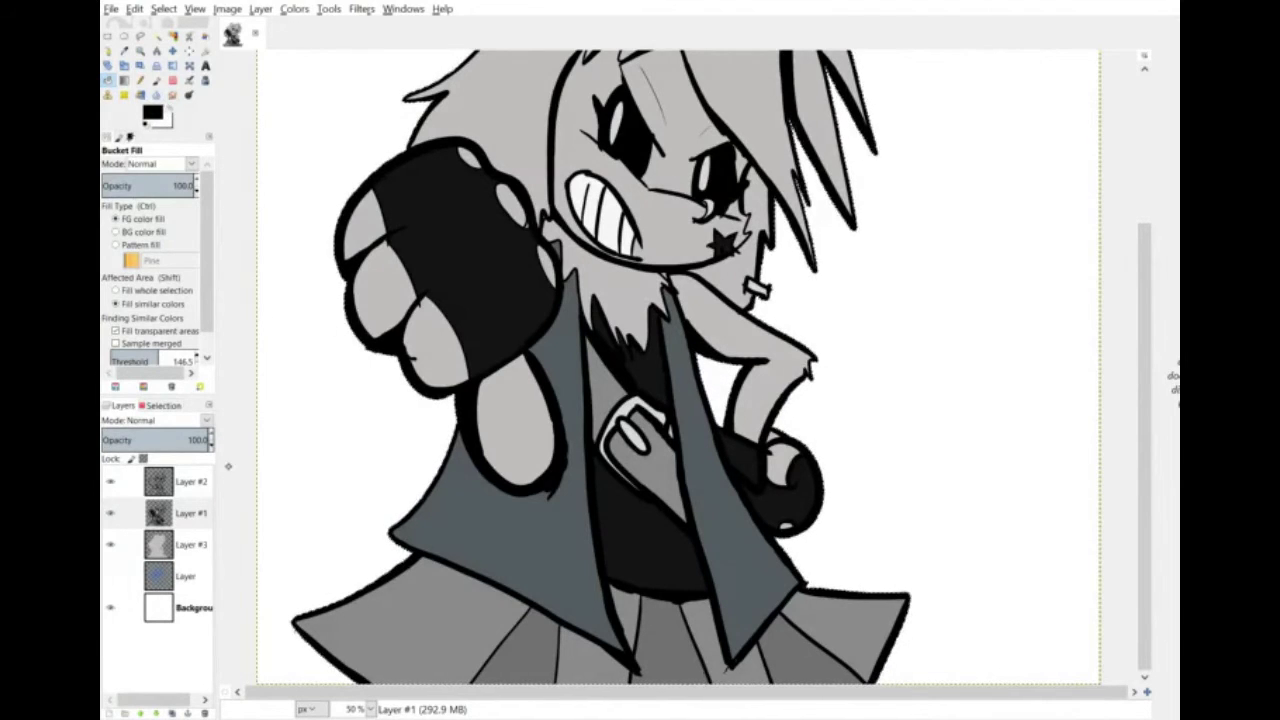
Add a new layer directly above Layer #1, set its blend mode to Overlay, and choose the Pencil tool for shading.
left_click(180, 513)
left_click(109, 713)
left_click(297, 247)
left_click(141, 81)
left_click(206, 421)
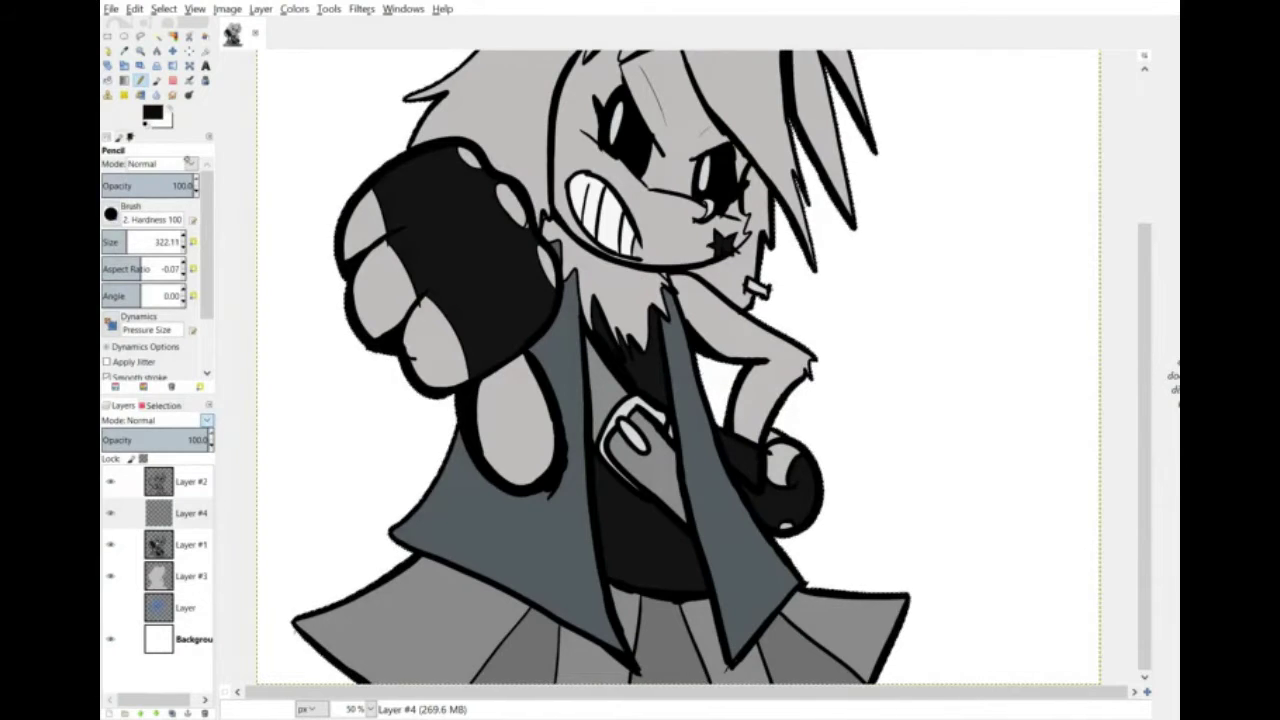
left_click(182, 192)
Shade the pointed hair locks, the long bangs and the hairline beside the face with black pencil strokes on the overlay layer.
left_click_drag(1145, 430, 1145, 333)
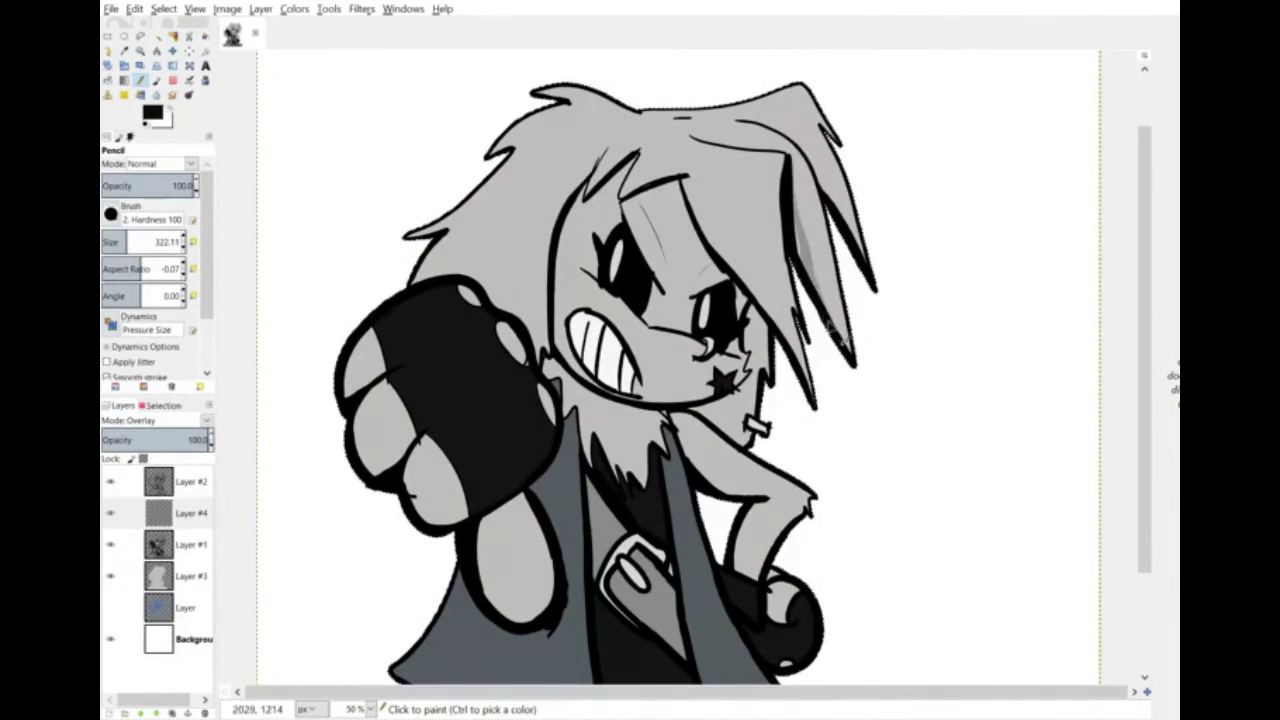
mouse_move(797, 190)
left_mouse_down()
mouse_move(829, 320)
mouse_move(846, 348)
left_mouse_up()
mouse_move(757, 124)
left_mouse_down()
mouse_move(805, 150)
mouse_move(869, 272)
left_mouse_up()
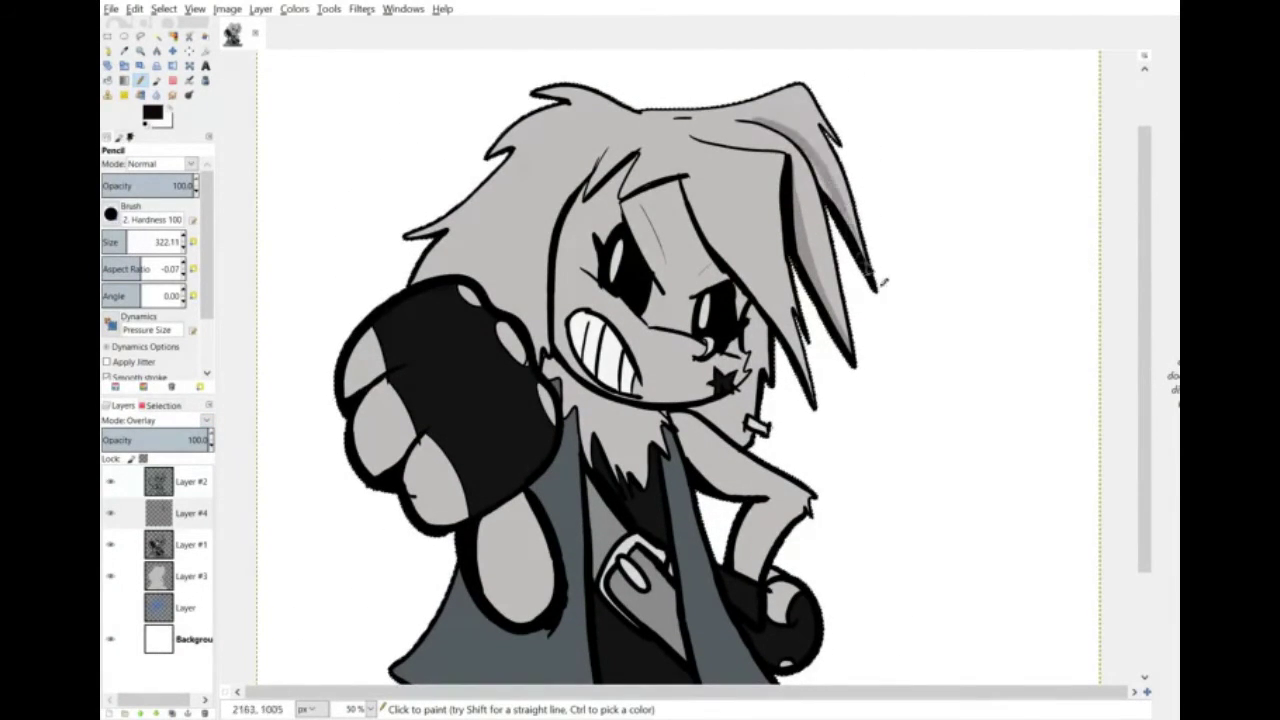
left_click_drag(690, 180, 812, 405)
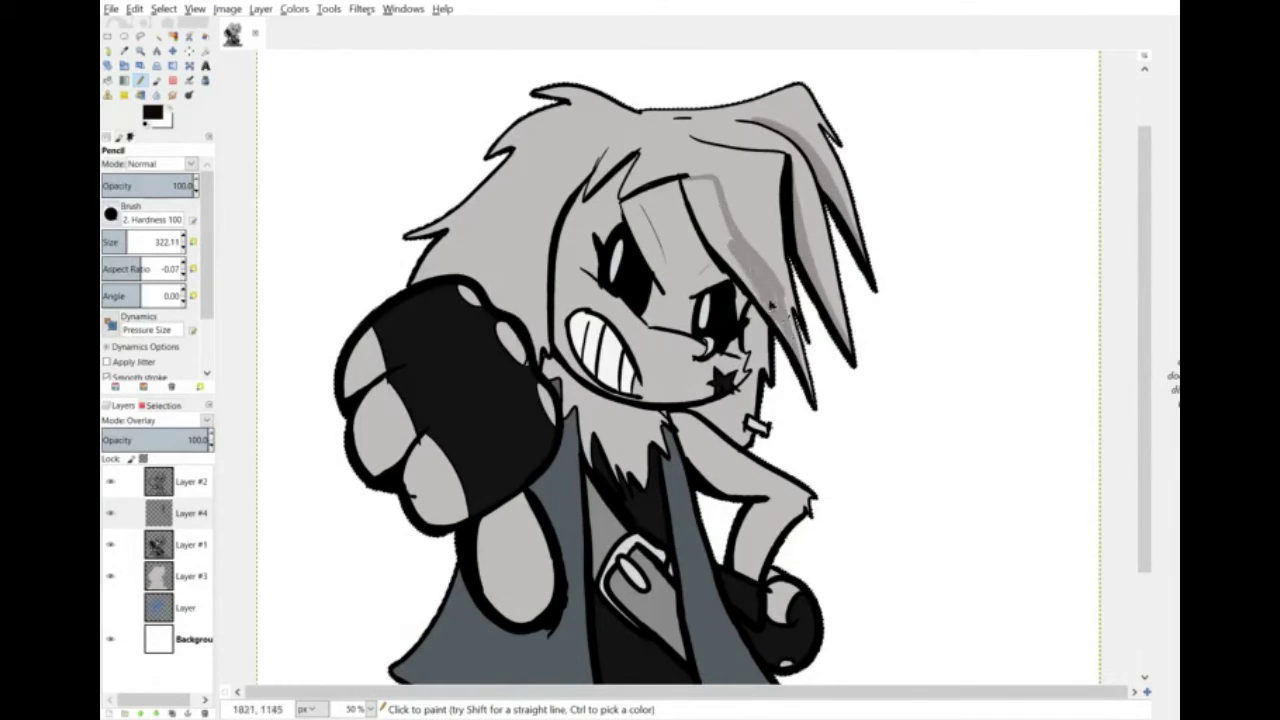
mouse_move(798, 329)
left_mouse_down()
mouse_move(698, 215)
mouse_move(712, 190)
mouse_move(715, 202)
mouse_move(698, 198)
mouse_move(713, 180)
mouse_move(650, 158)
mouse_move(585, 219)
mouse_move(586, 189)
mouse_move(555, 345)
left_mouse_up()
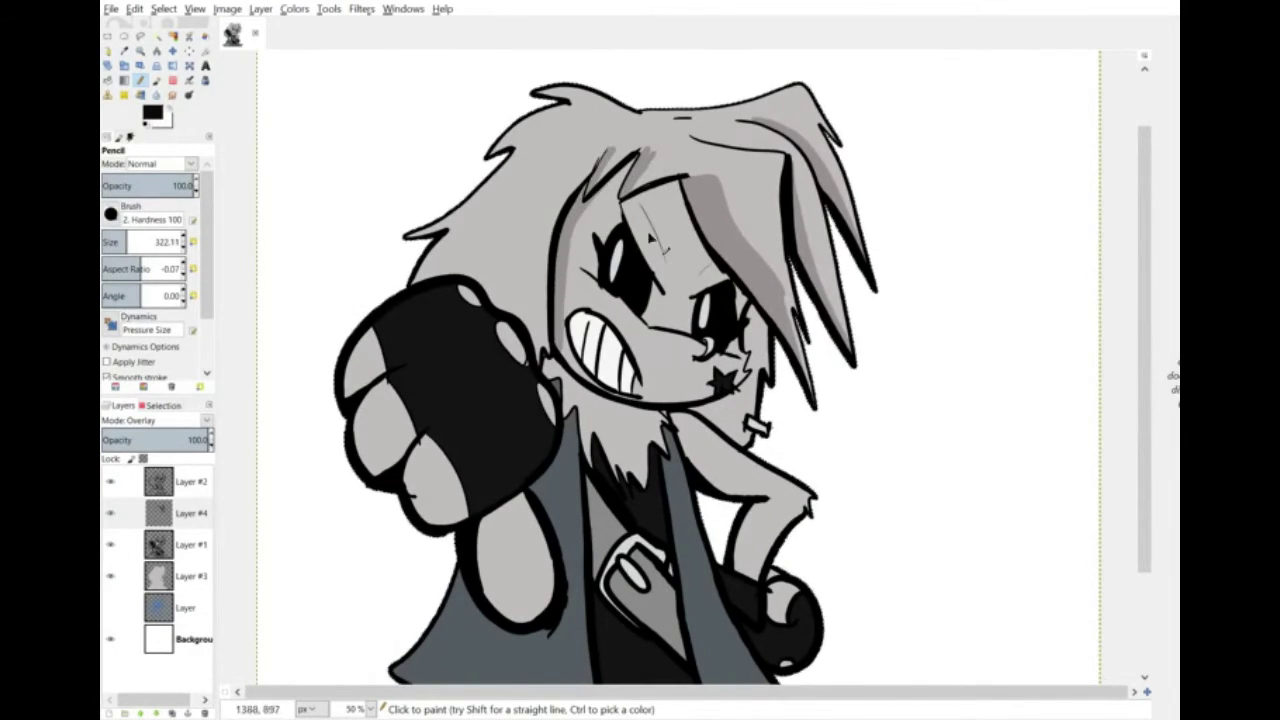
Shade the edge of the face, the area under the bangs, and the back of the hair above the fist.
mouse_move(654, 240)
left_mouse_down()
mouse_move(622, 170)
mouse_move(710, 280)
mouse_move(690, 198)
mouse_move(610, 205)
mouse_move(670, 232)
mouse_move(575, 255)
mouse_move(585, 305)
left_mouse_up()
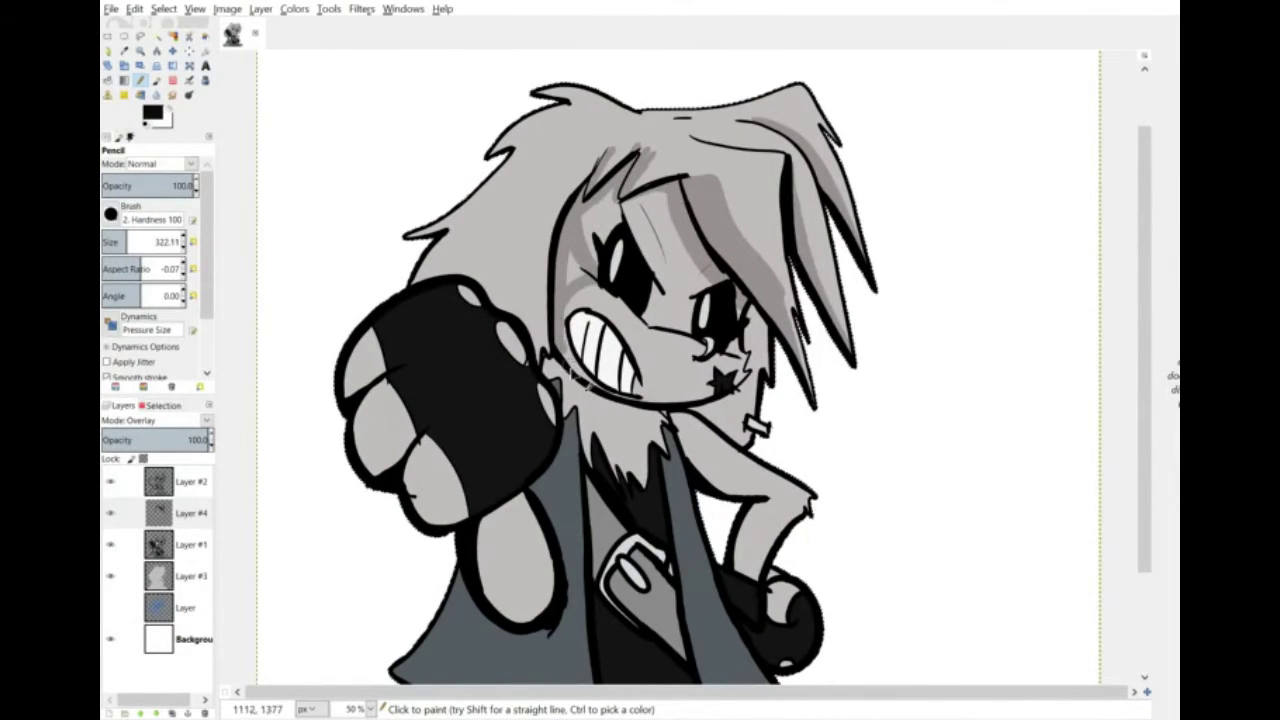
mouse_move(575, 365)
left_mouse_down()
mouse_move(585, 260)
mouse_move(630, 190)
mouse_move(740, 288)
left_mouse_up()
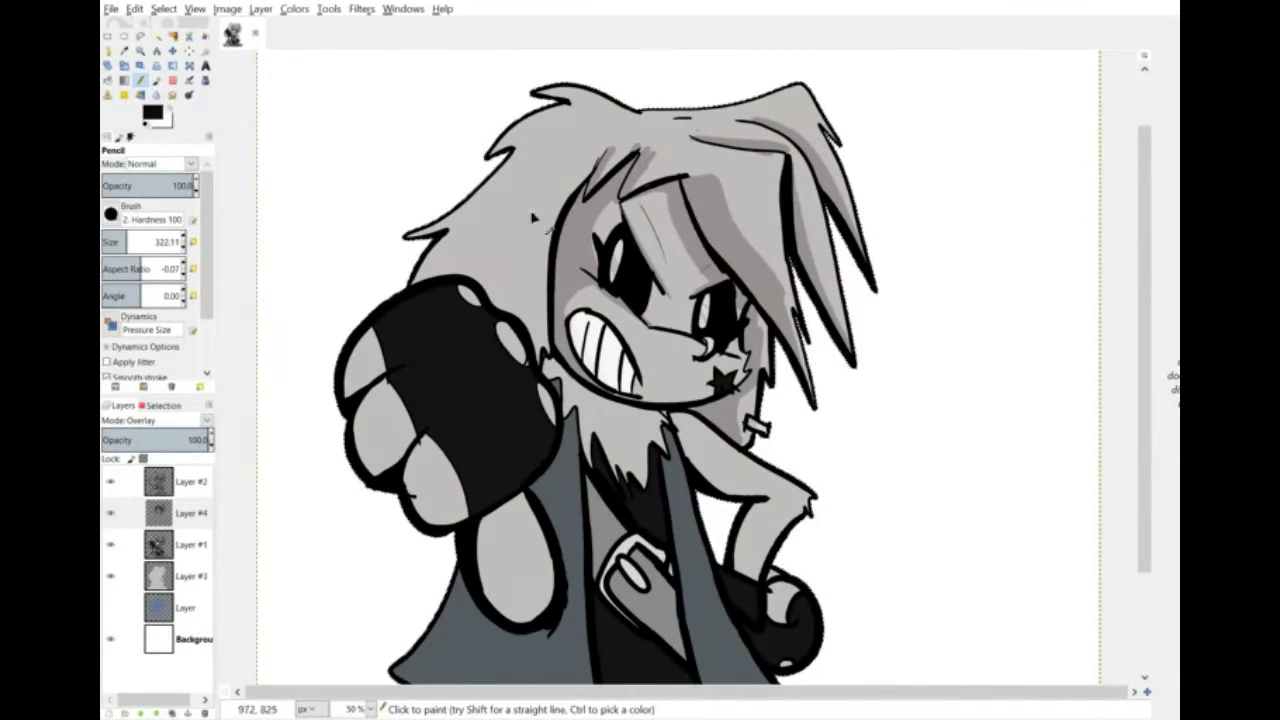
left_click_drag(488, 285, 519, 148)
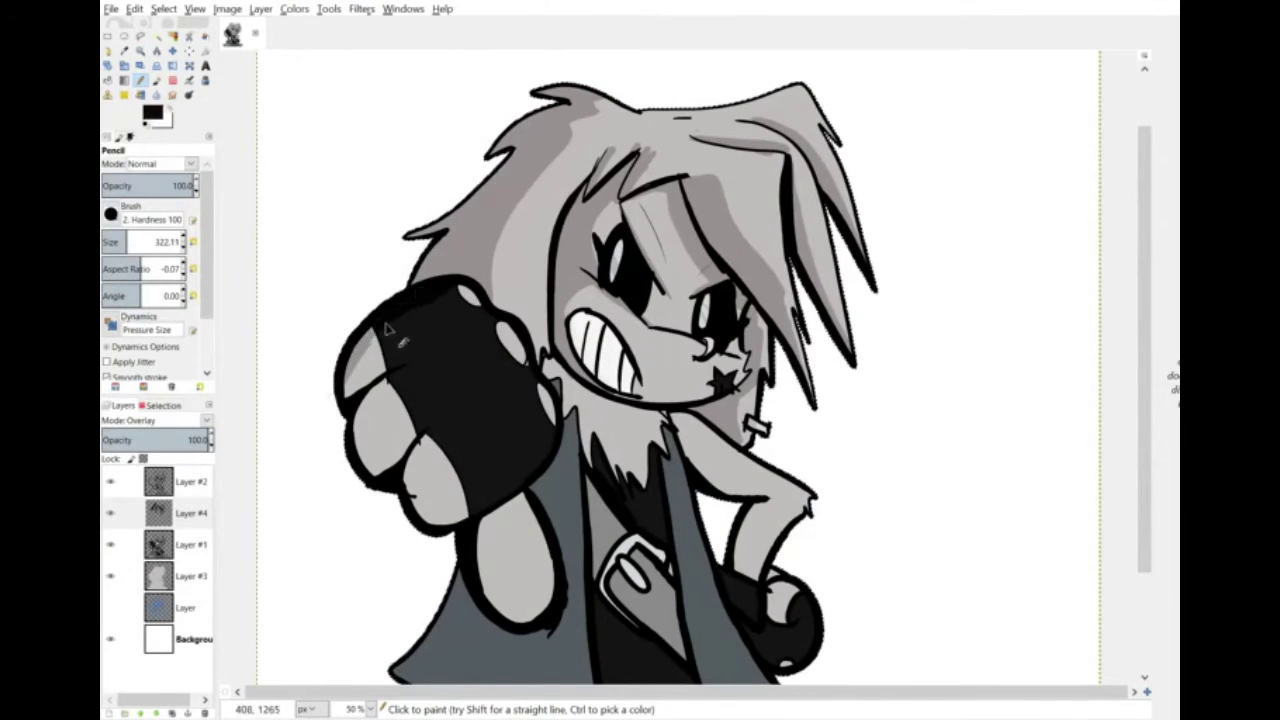
Shade the fist's fingers, glove folds and thumb, the neck fur, the bent arm and the hand on the hip.
mouse_move(508, 338)
left_mouse_down()
mouse_move(522, 376)
mouse_move(551, 418)
left_mouse_up()
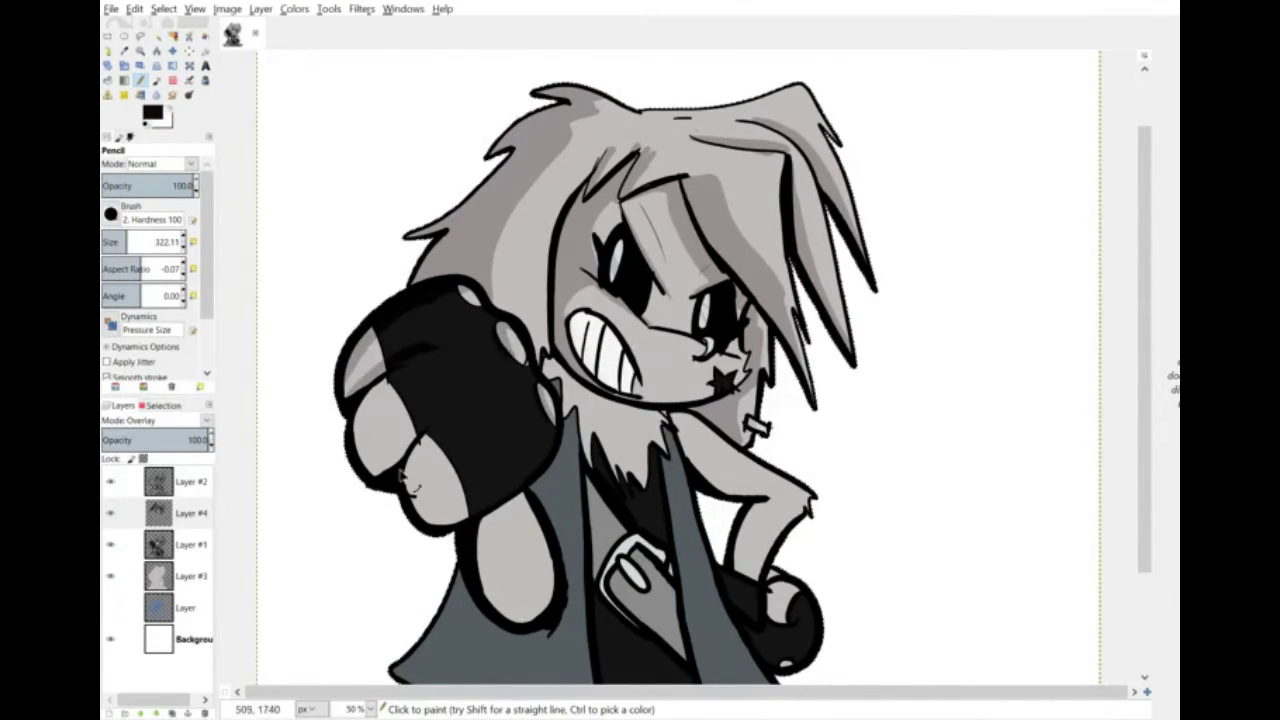
left_click_drag(403, 476, 453, 413)
mouse_move(426, 471)
left_mouse_down()
mouse_move(443, 423)
mouse_move(433, 356)
left_mouse_up()
left_click_drag(529, 500, 550, 642)
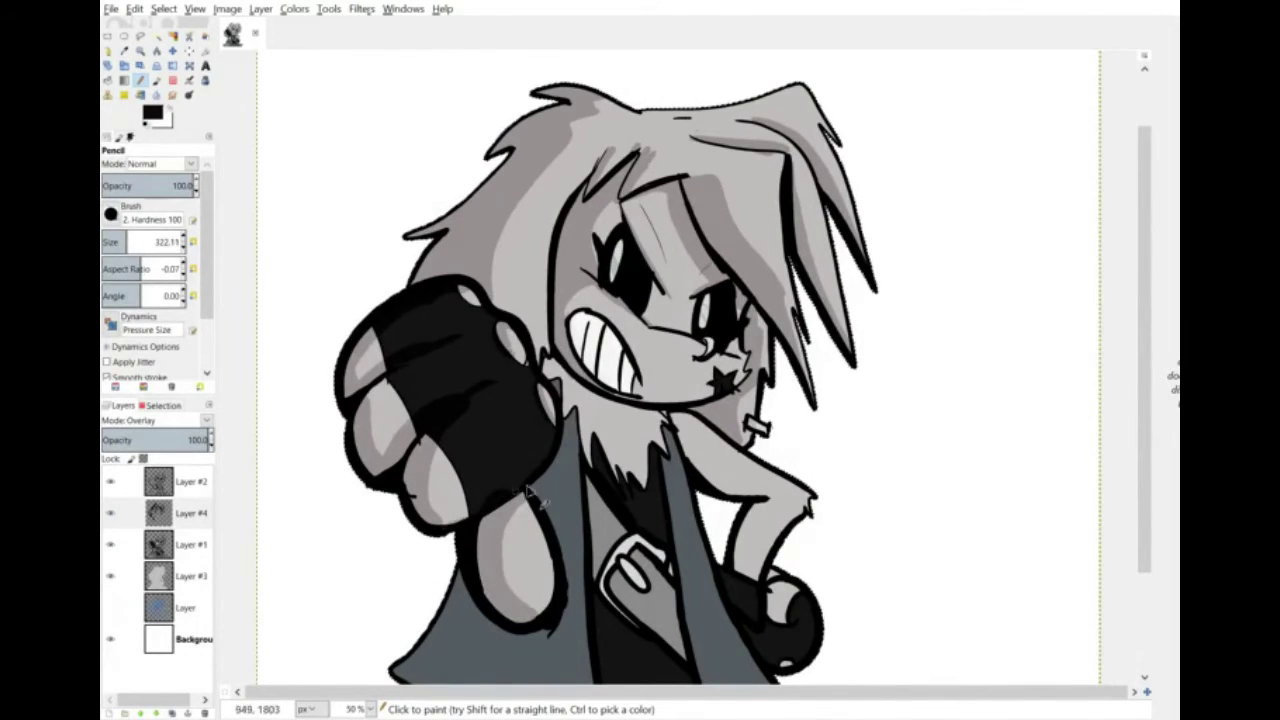
mouse_move(528, 490)
left_mouse_down()
mouse_move(518, 505)
mouse_move(580, 465)
left_mouse_up()
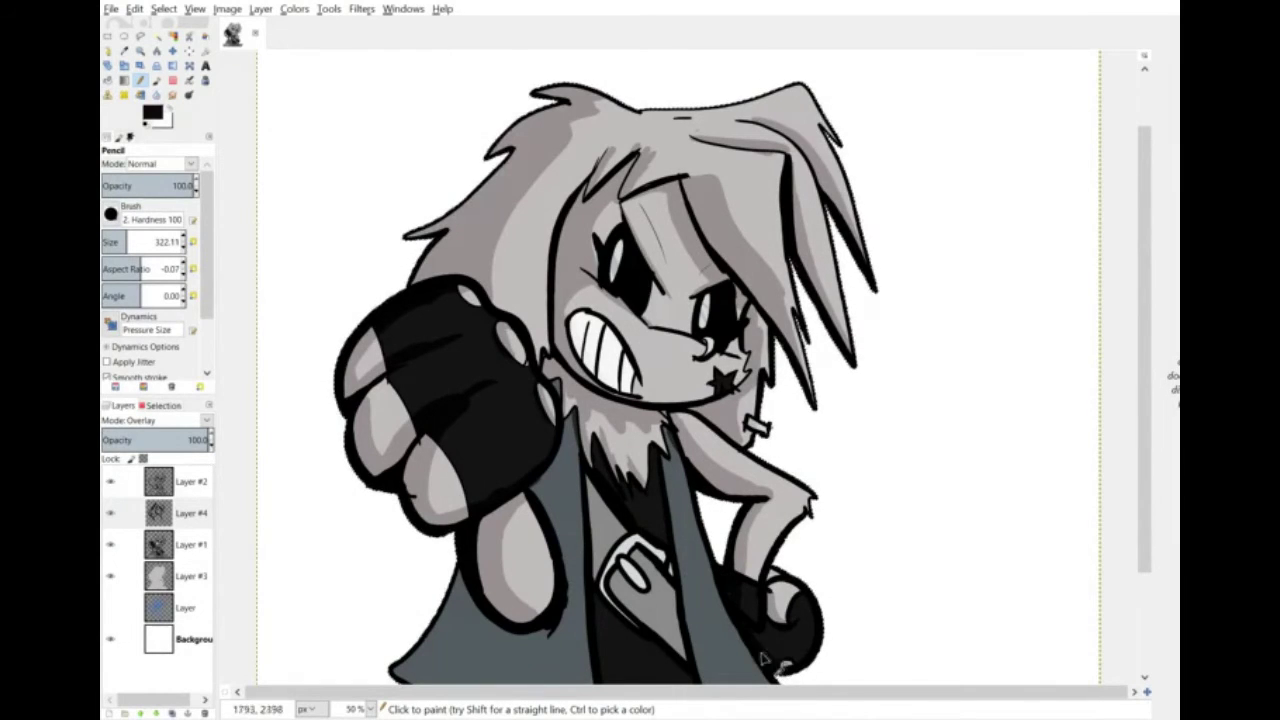
Shade the shirt below the neck fur, the belt strap around the buckle, and the vest beneath the fist.
scroll(603, 367, "down", 2)
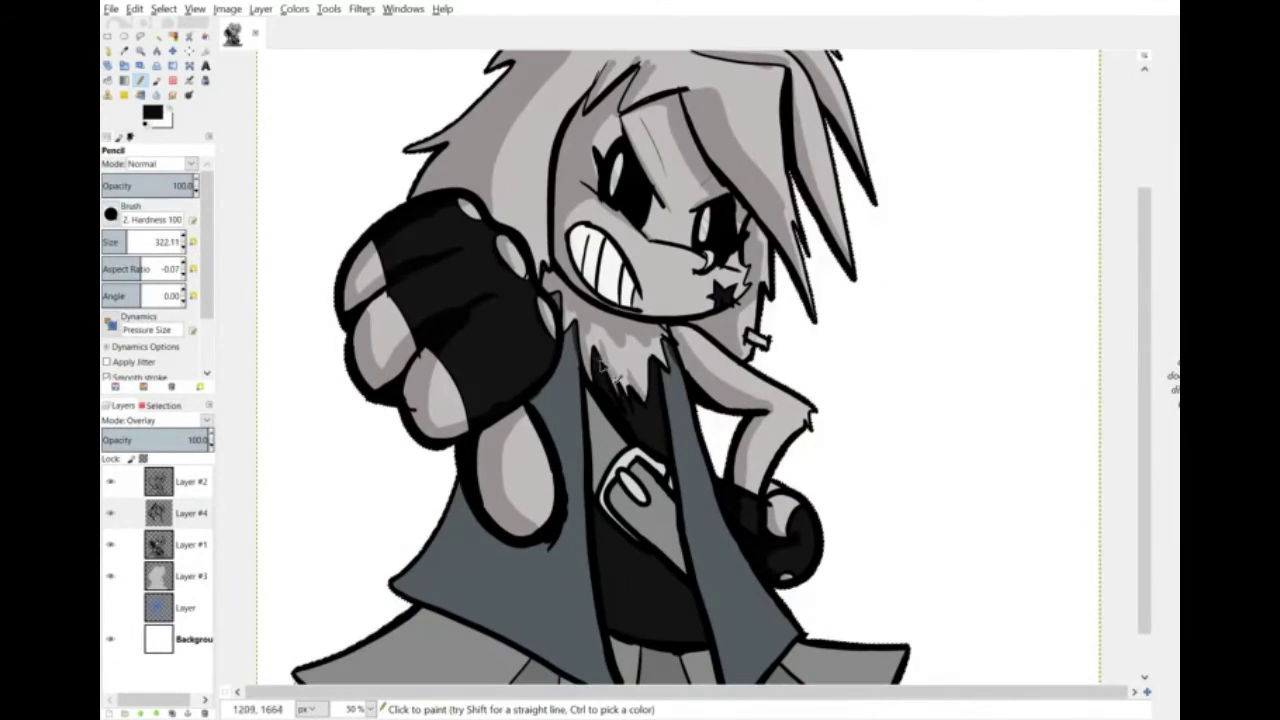
mouse_move(601, 364)
left_mouse_down()
mouse_move(622, 399)
mouse_move(654, 380)
mouse_move(684, 599)
mouse_move(704, 652)
left_mouse_up()
mouse_move(683, 584)
left_mouse_down()
mouse_move(598, 505)
mouse_move(630, 484)
mouse_move(676, 569)
mouse_move(610, 488)
mouse_move(663, 542)
mouse_move(681, 534)
mouse_move(678, 568)
left_mouse_up()
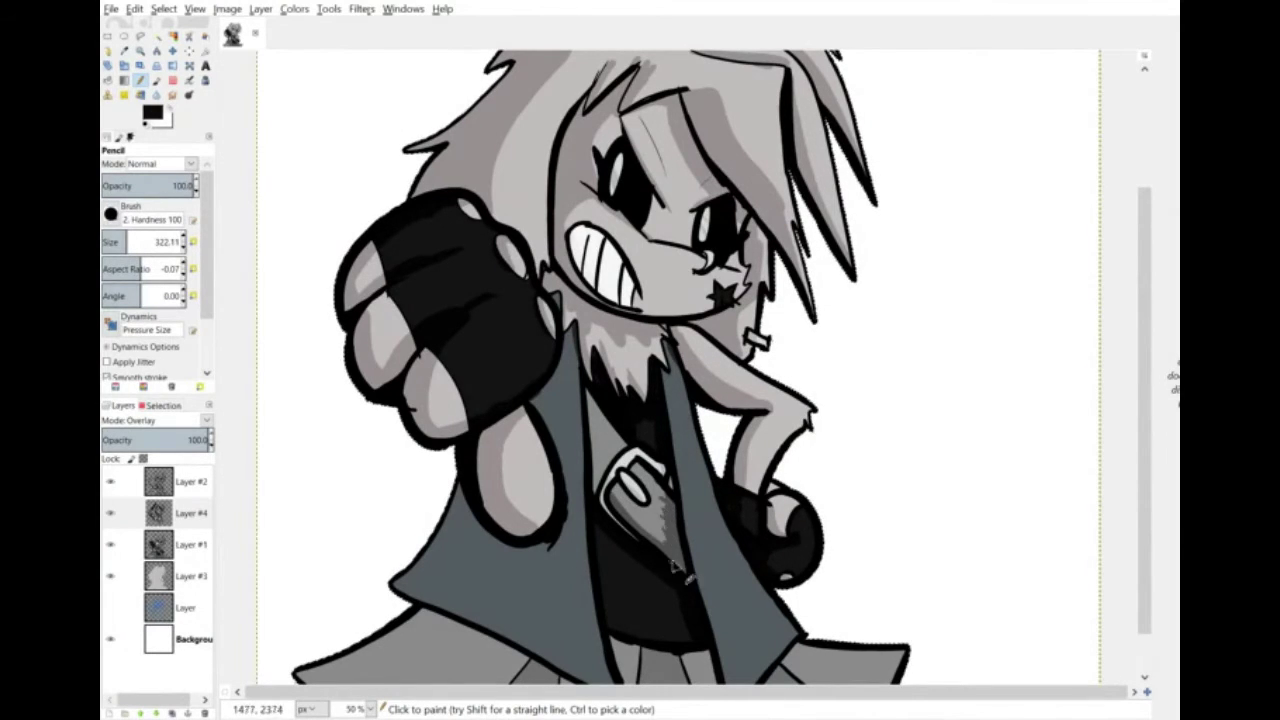
mouse_move(592, 490)
left_mouse_down()
mouse_move(592, 393)
mouse_move(610, 468)
left_mouse_up()
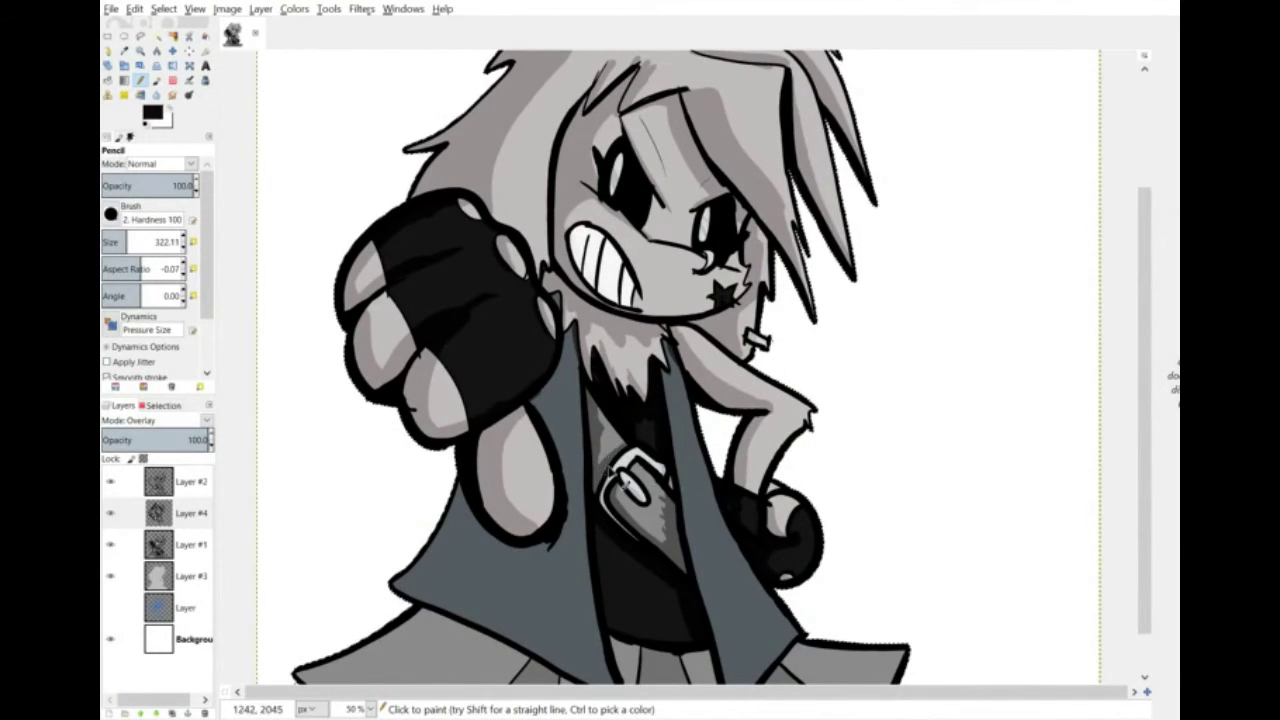
mouse_move(469, 499)
left_mouse_down()
mouse_move(509, 556)
mouse_move(390, 582)
mouse_move(428, 560)
left_mouse_up()
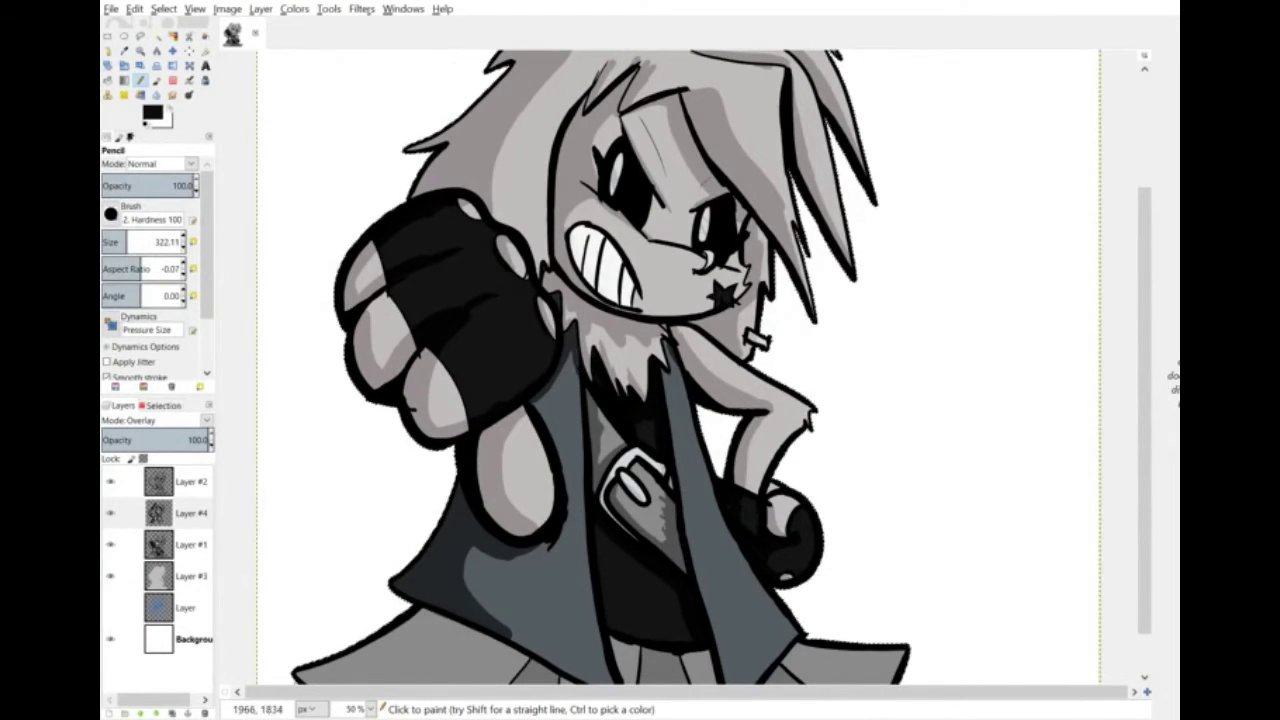
scroll(680, 367, "down", 1)
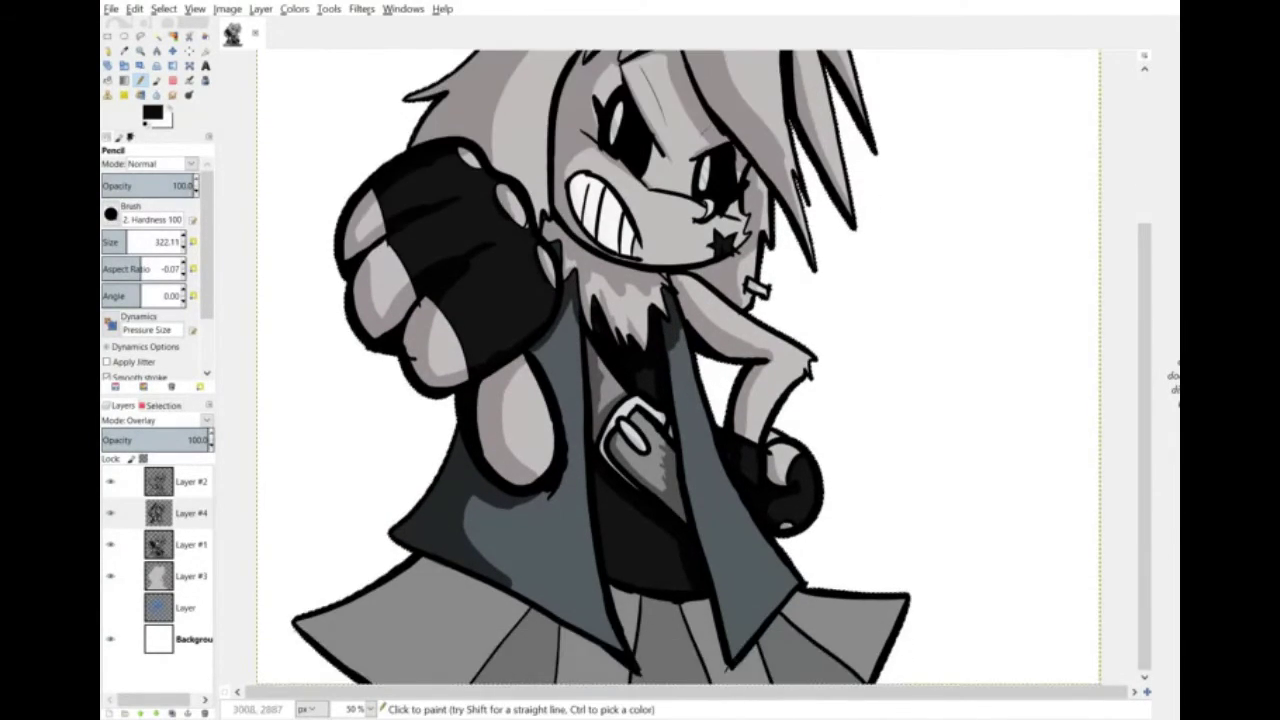
Shade the skirt pleats, the vest panel beside the bent arm and the hairline above the face with black pencil strokes.
mouse_move(525, 603)
left_mouse_down()
mouse_move(602, 651)
mouse_move(511, 618)
mouse_move(482, 682)
mouse_move(459, 590)
mouse_move(380, 600)
mouse_move(700, 600)
mouse_move(640, 650)
mouse_move(580, 630)
mouse_move(642, 654)
mouse_move(773, 636)
mouse_move(883, 700)
mouse_move(772, 619)
left_mouse_up()
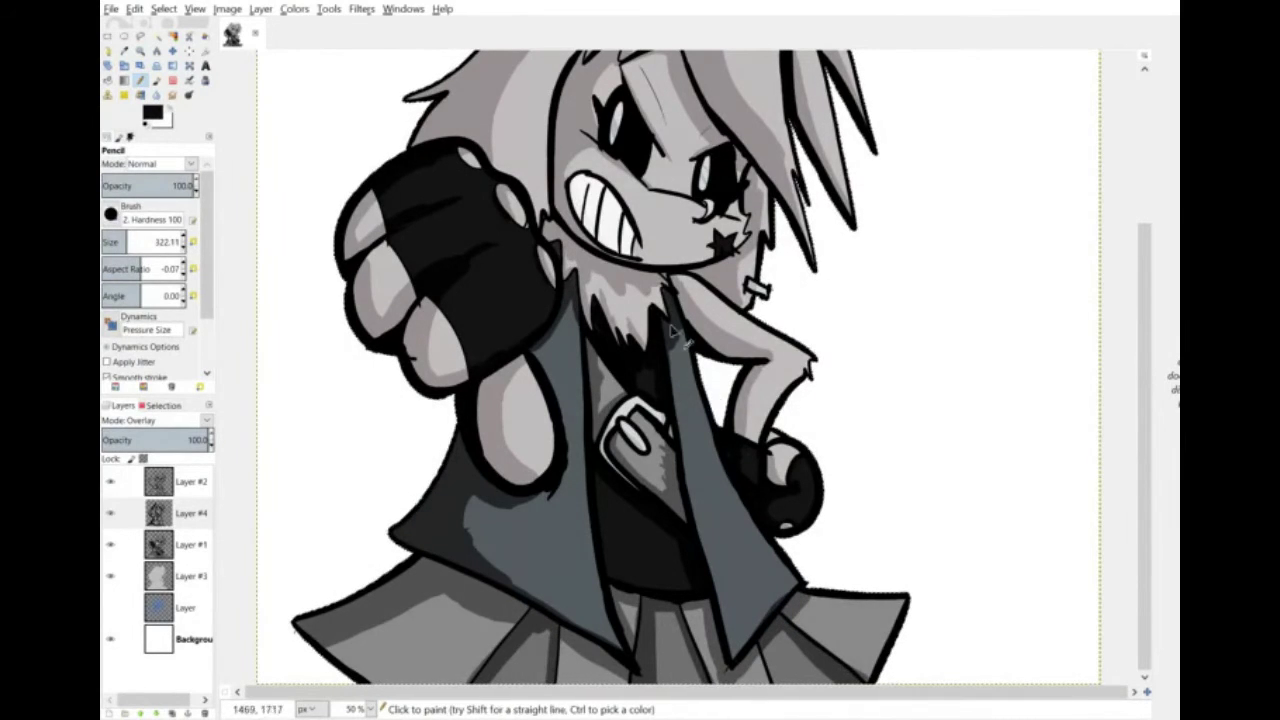
left_click_drag(672, 333, 694, 635)
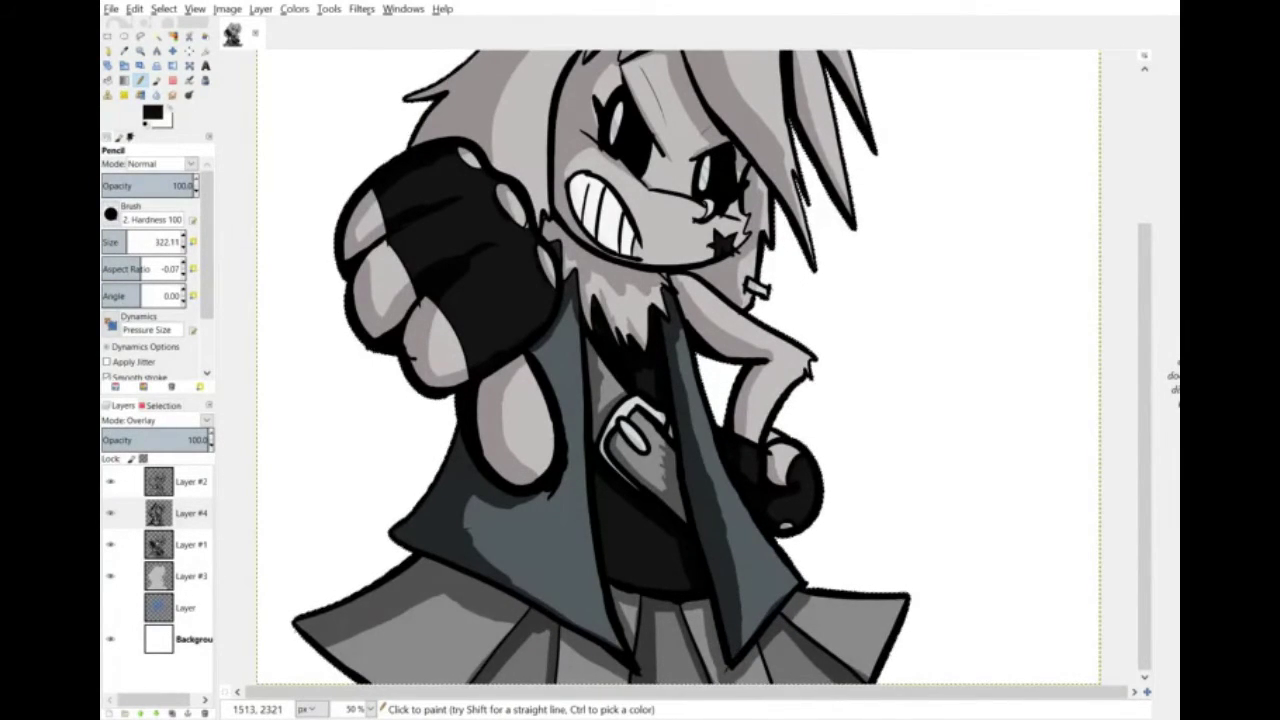
scroll(680, 370, "up", 4)
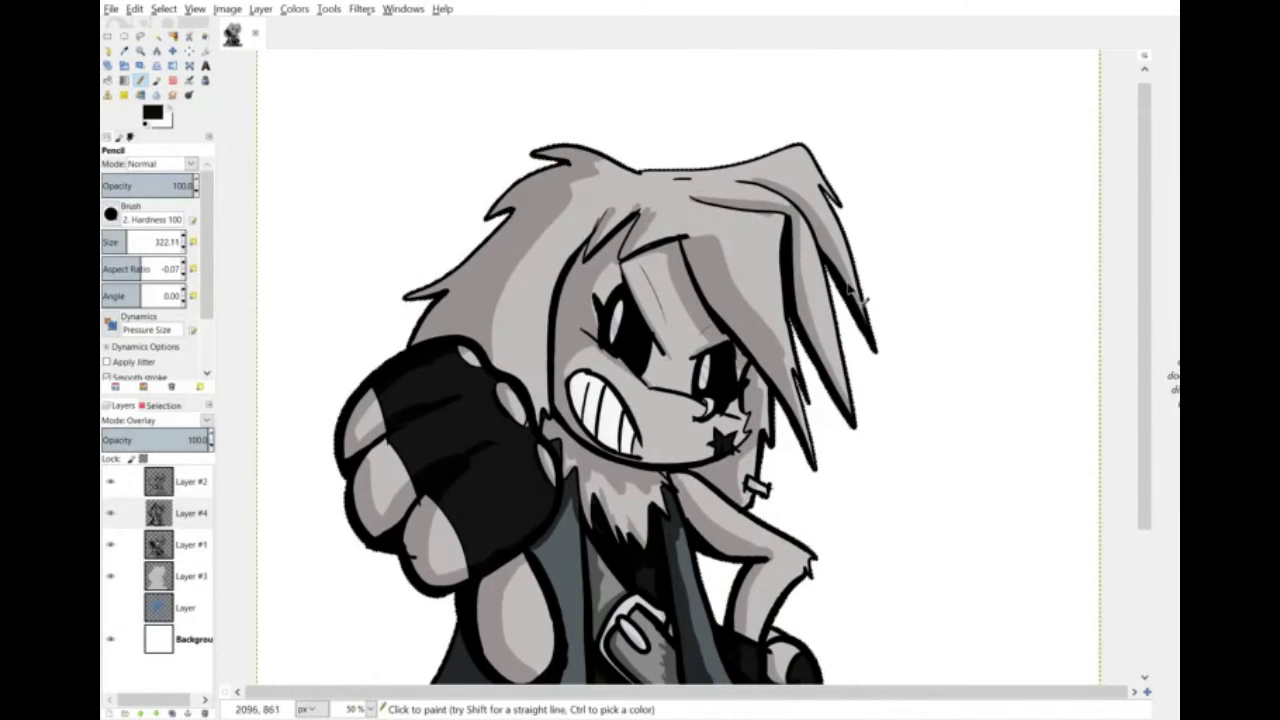
left_click_drag(578, 262, 600, 240)
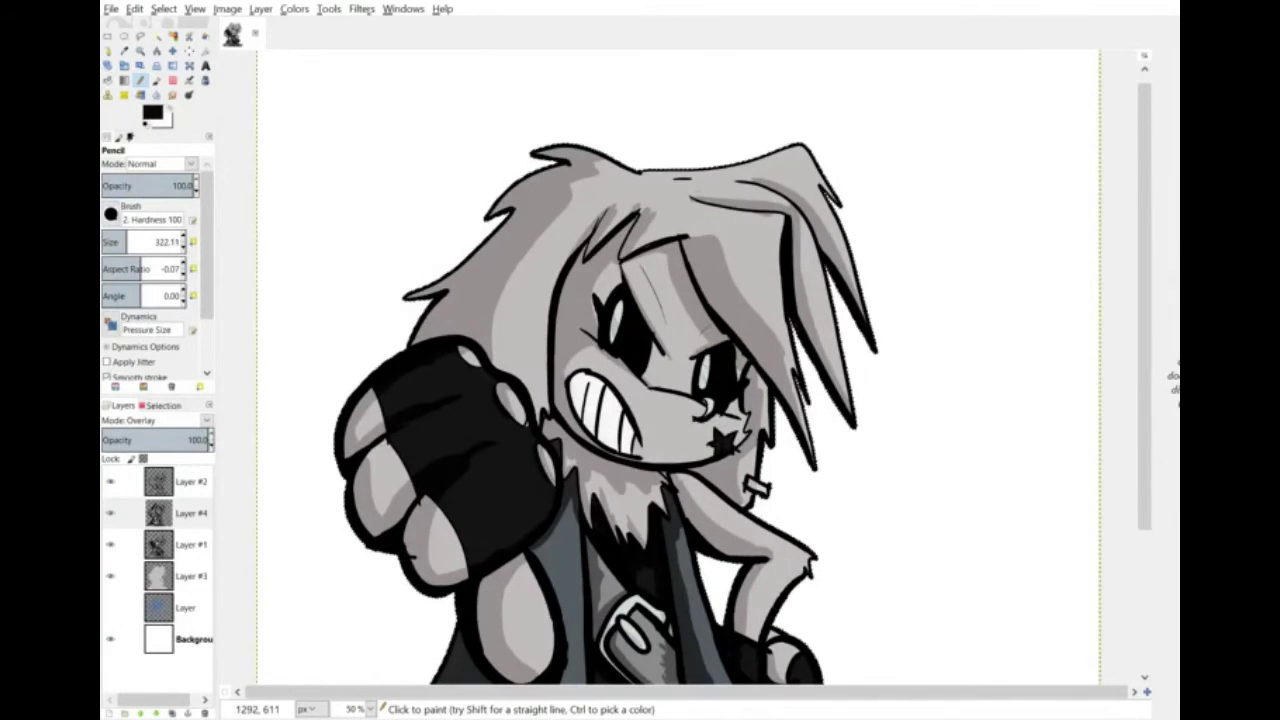
Lower the shadow layer's opacity to 71.6.
left_click(178, 437)
left_click(178, 513)
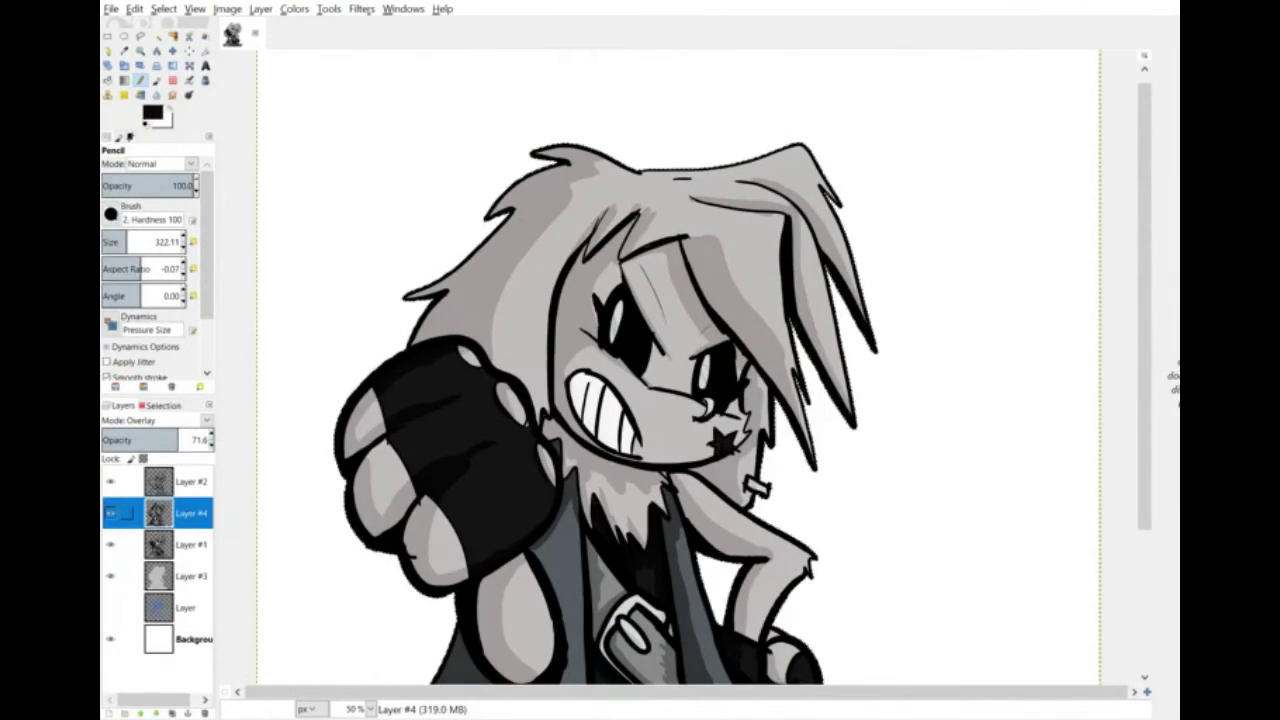
left_click_drag(1146, 432, 1146, 422)
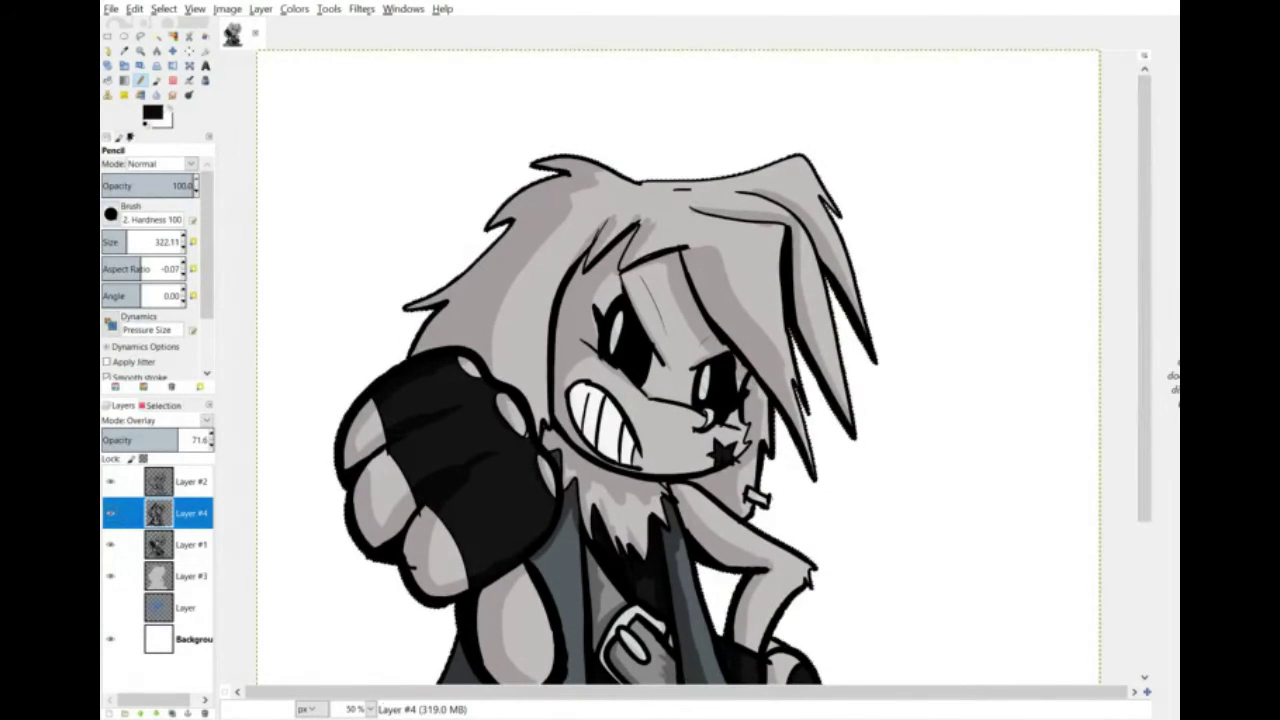
Add a new transparent layer above the shadow layer and save the image.
right_click(193, 522)
left_click(271, 134)
left_click(292, 261)
left_click(111, 9)
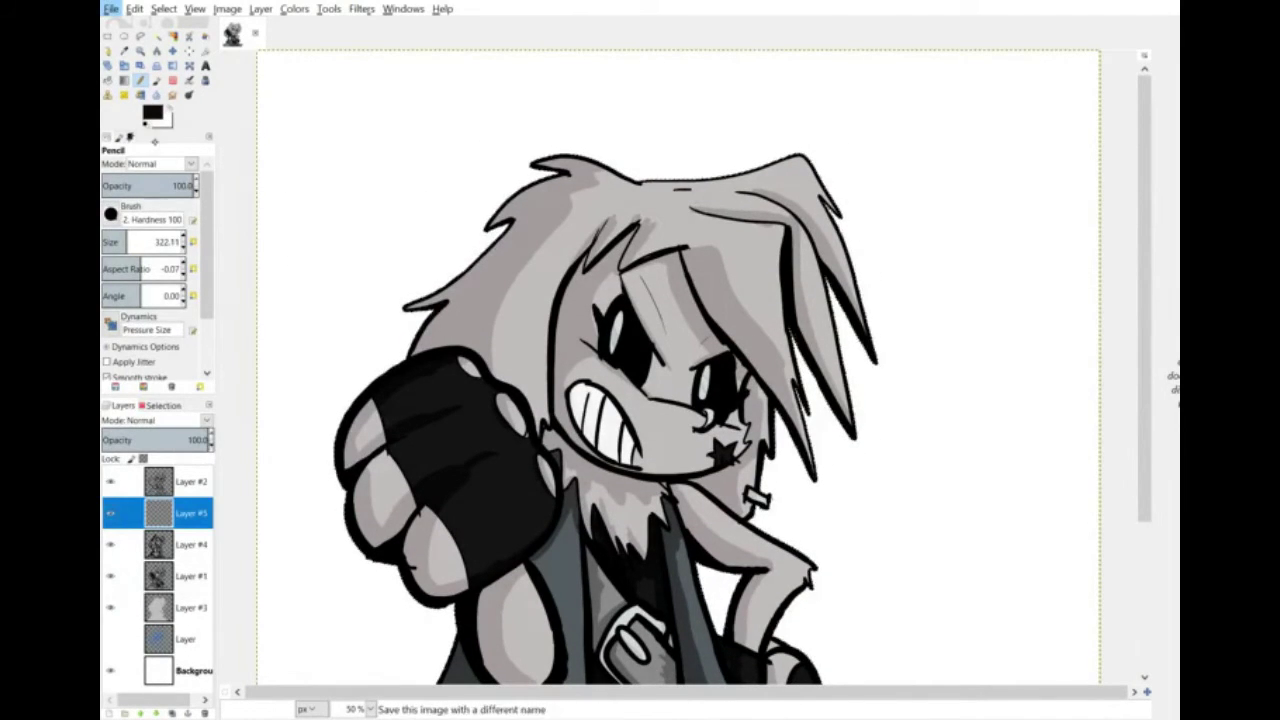
left_click(155, 148)
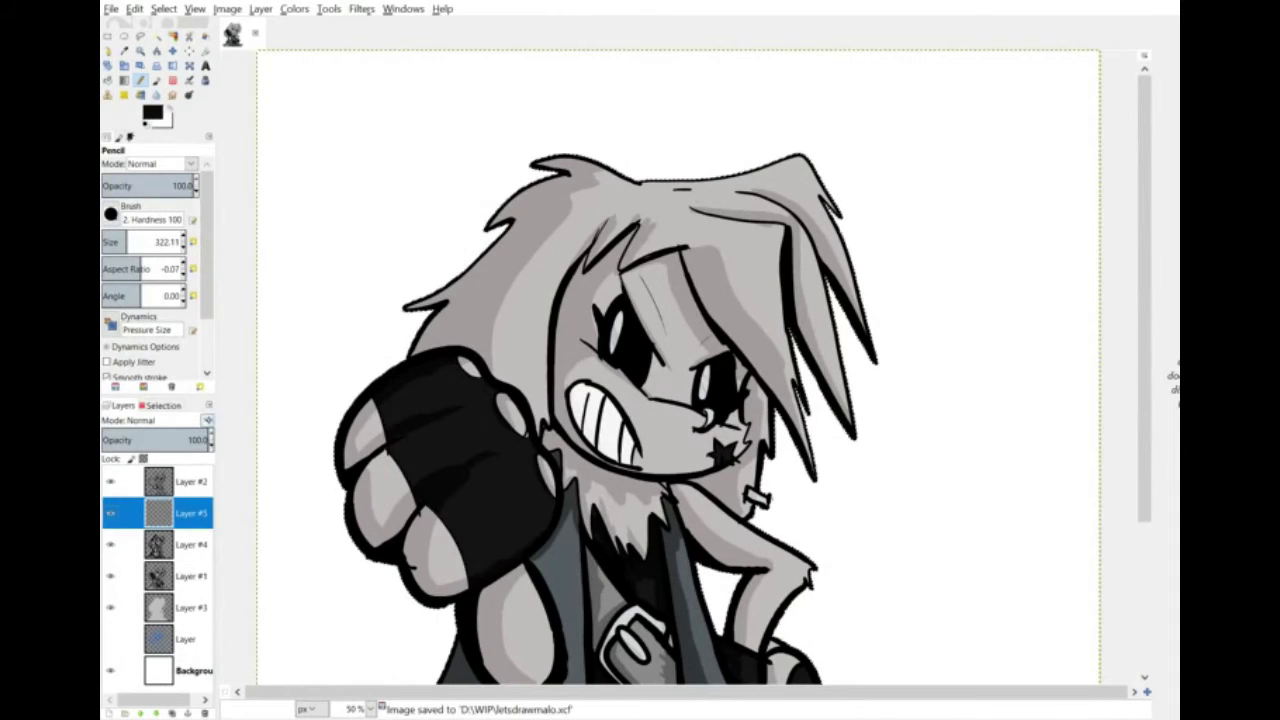
Set the new layer's blend mode to Overlay and prepare a white pencil at size 265.02.
left_click(207, 420)
left_click(206, 296)
left_click(122, 240)
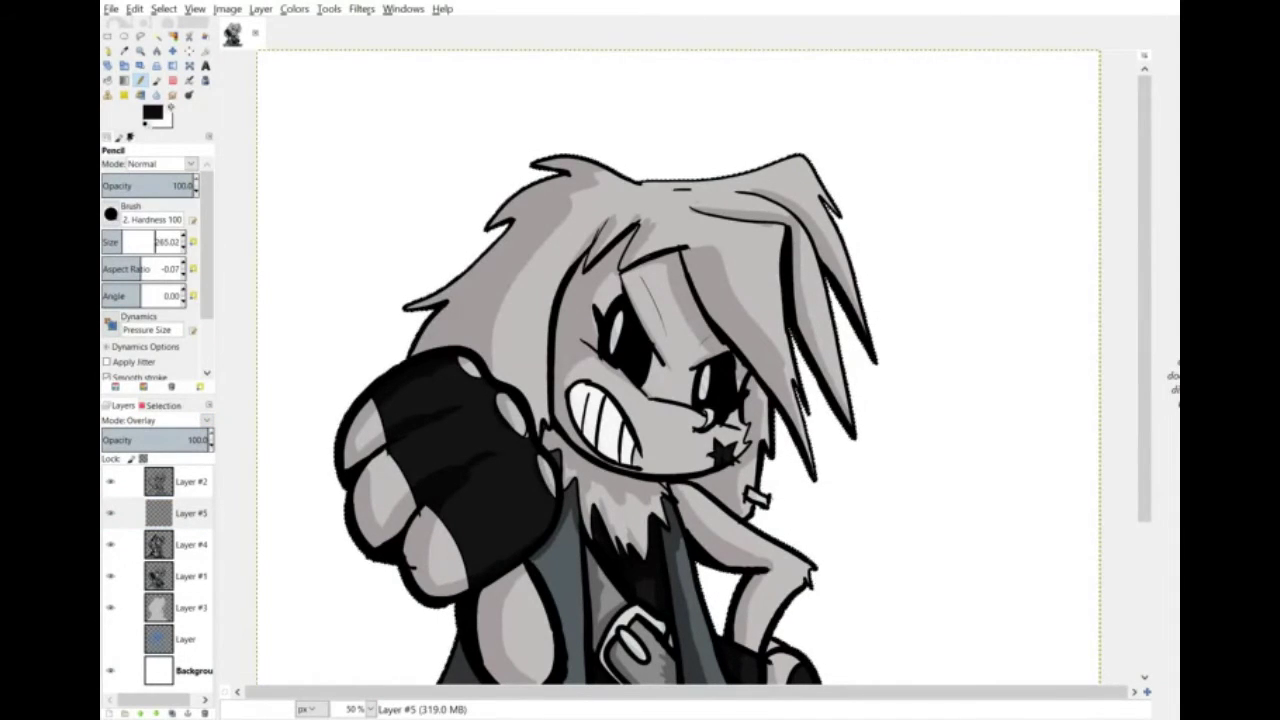
left_click(170, 107)
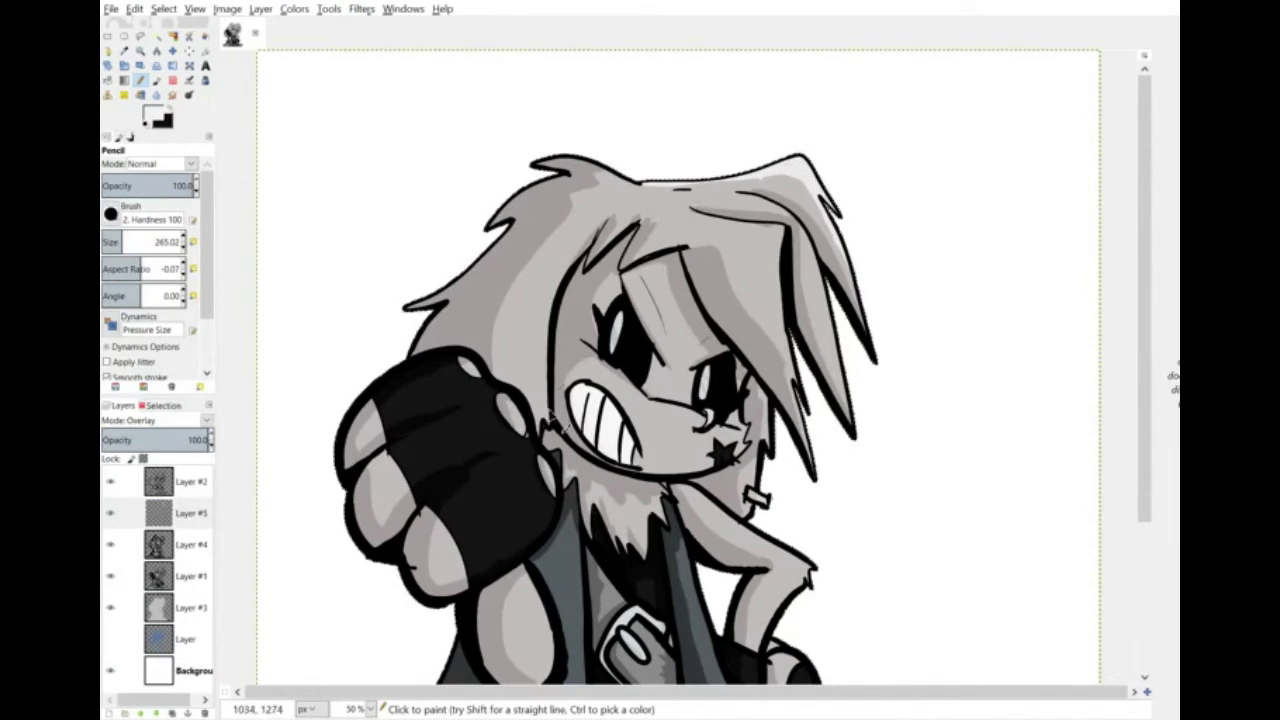
Paint white highlights on the hair beside the face, the bangs, the pointed locks and the neck fur.
mouse_move(549, 440)
left_mouse_down()
mouse_move(559, 290)
mouse_move(539, 442)
mouse_move(553, 315)
left_mouse_up()
mouse_move(591, 258)
left_mouse_down()
mouse_move(630, 226)
mouse_move(686, 242)
mouse_move(775, 228)
left_mouse_up()
key("ctrl+z")
key("ctrl+z")
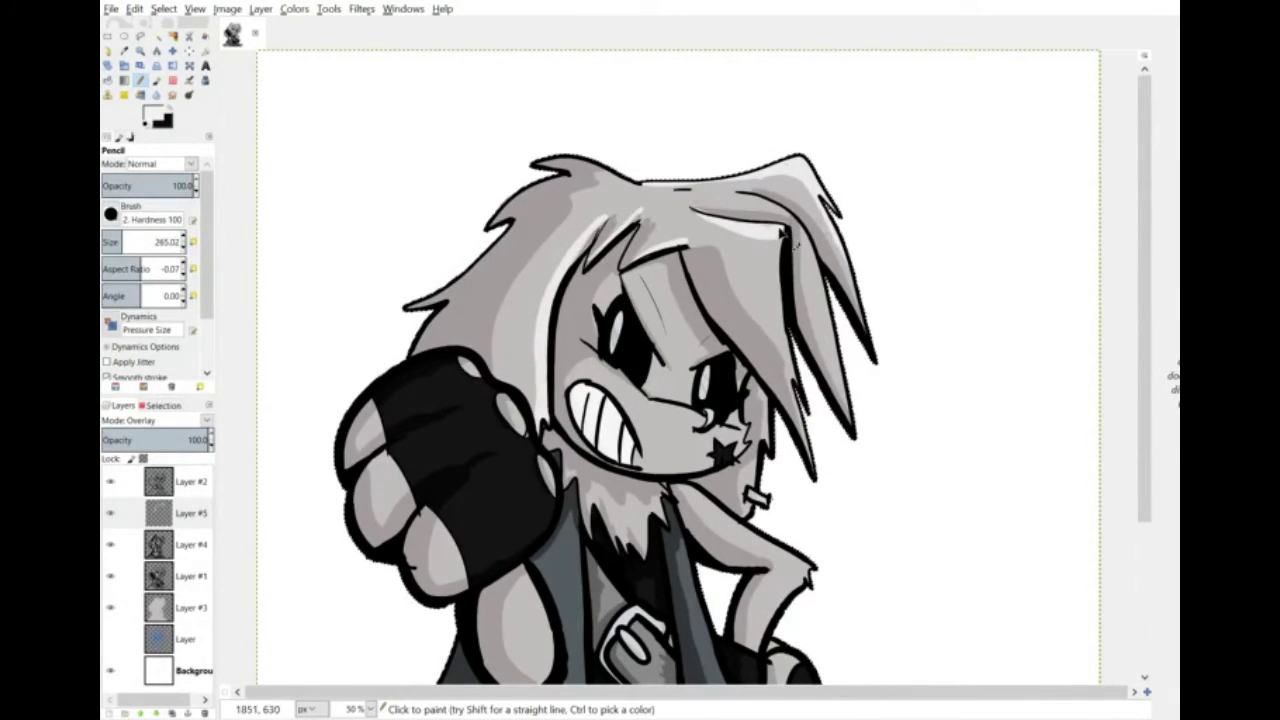
left_click_drag(735, 230, 770, 258)
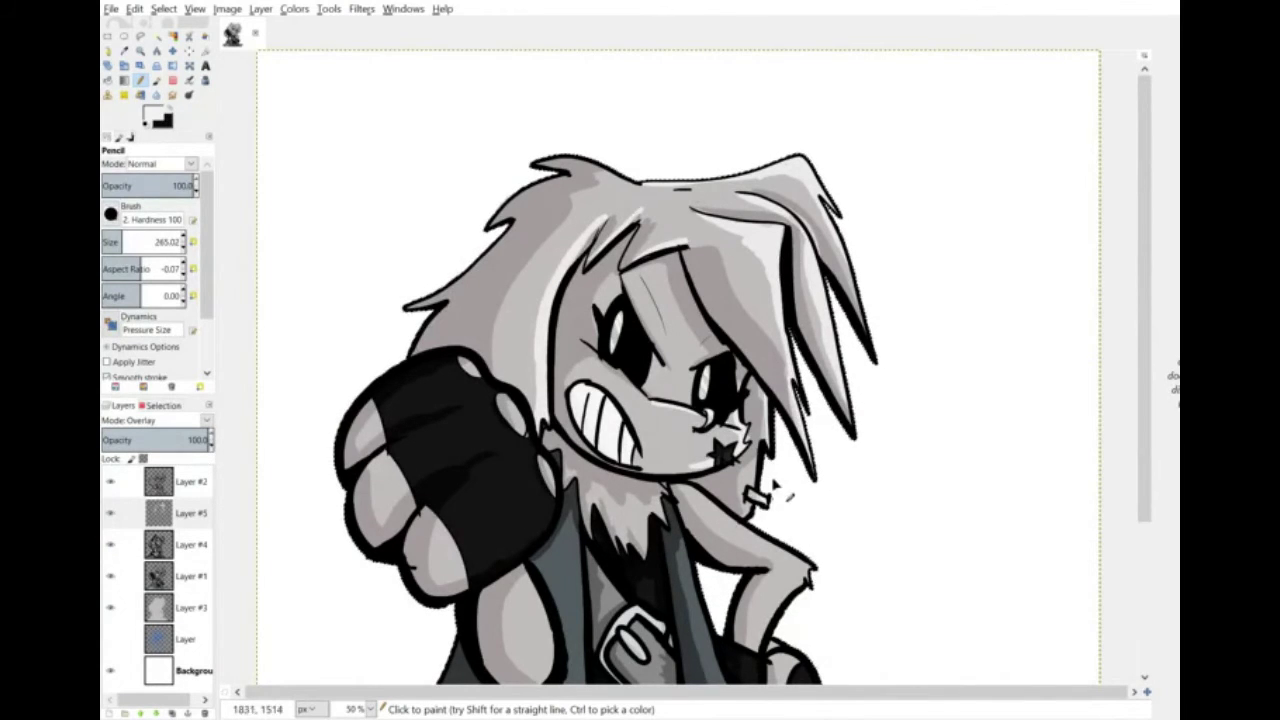
mouse_move(612, 522)
left_mouse_down()
mouse_move(654, 529)
mouse_move(643, 509)
mouse_move(668, 492)
left_mouse_up()
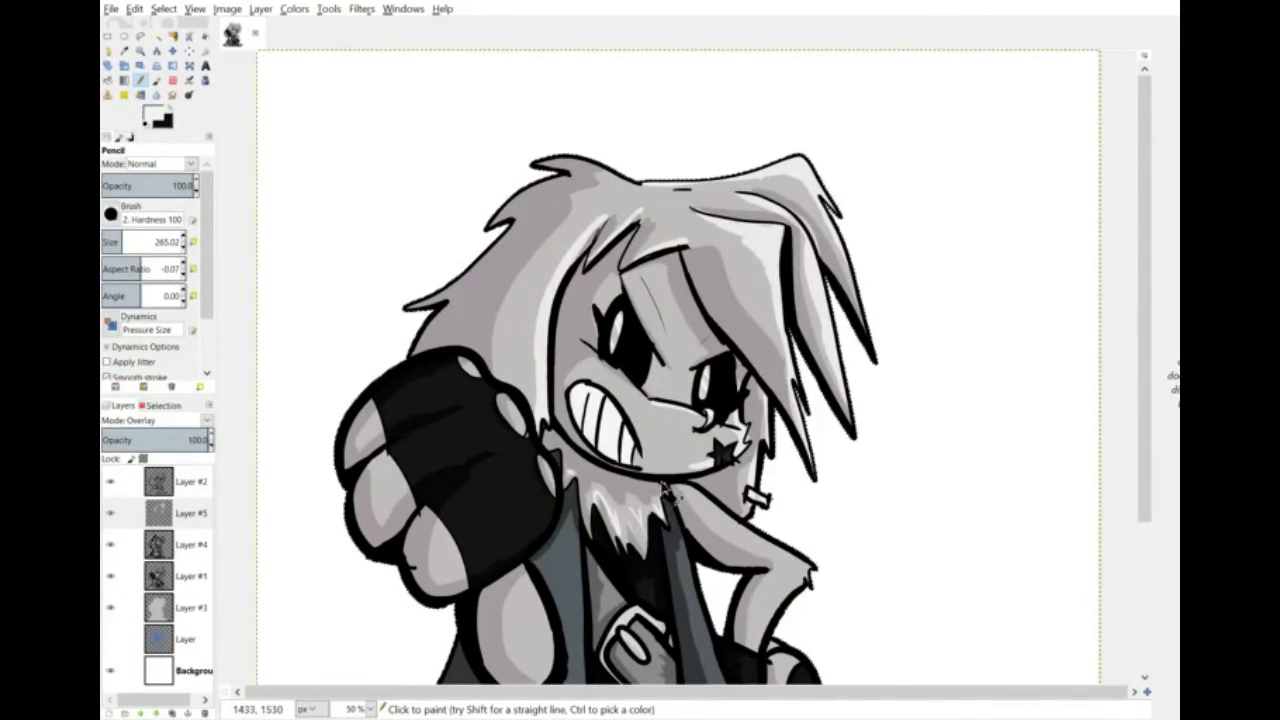
Highlight the bent arm, the fist's fingers, glove folds and thumb, and the belt strap with white pencil strokes.
scroll(1156, 512, "down", 3)
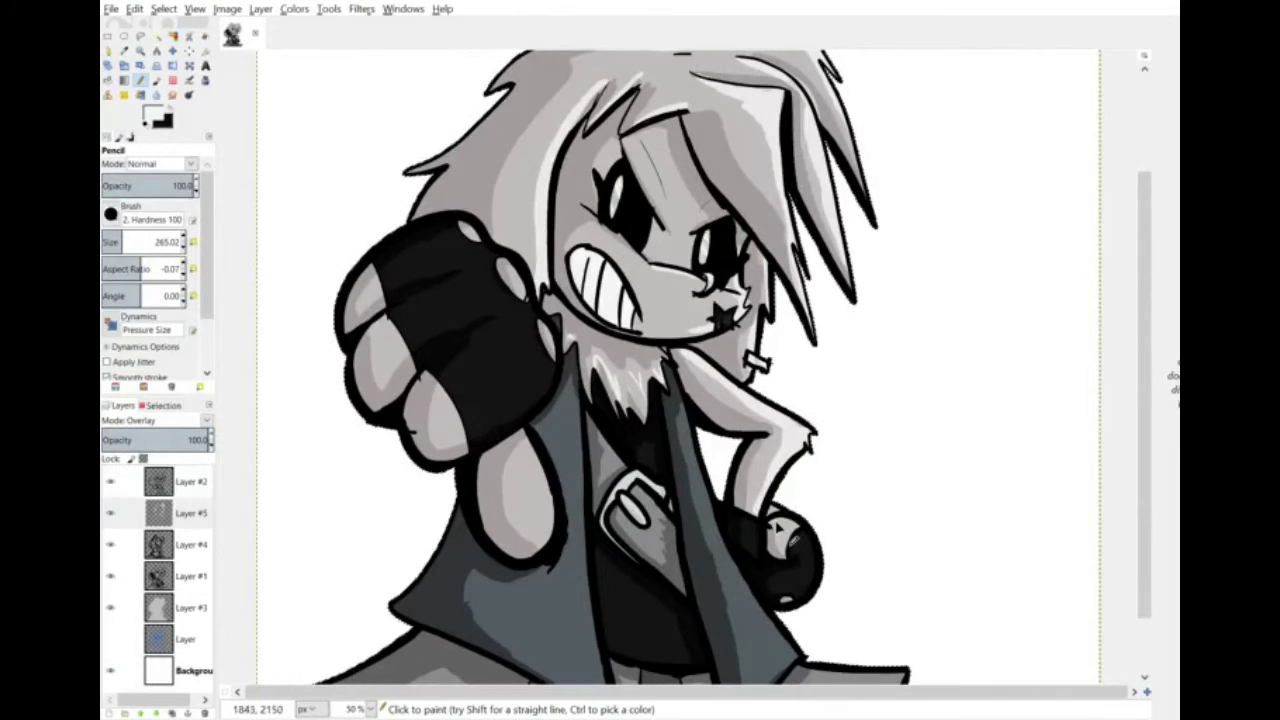
left_click_drag(388, 322, 375, 350)
left_click_drag(415, 298, 460, 281)
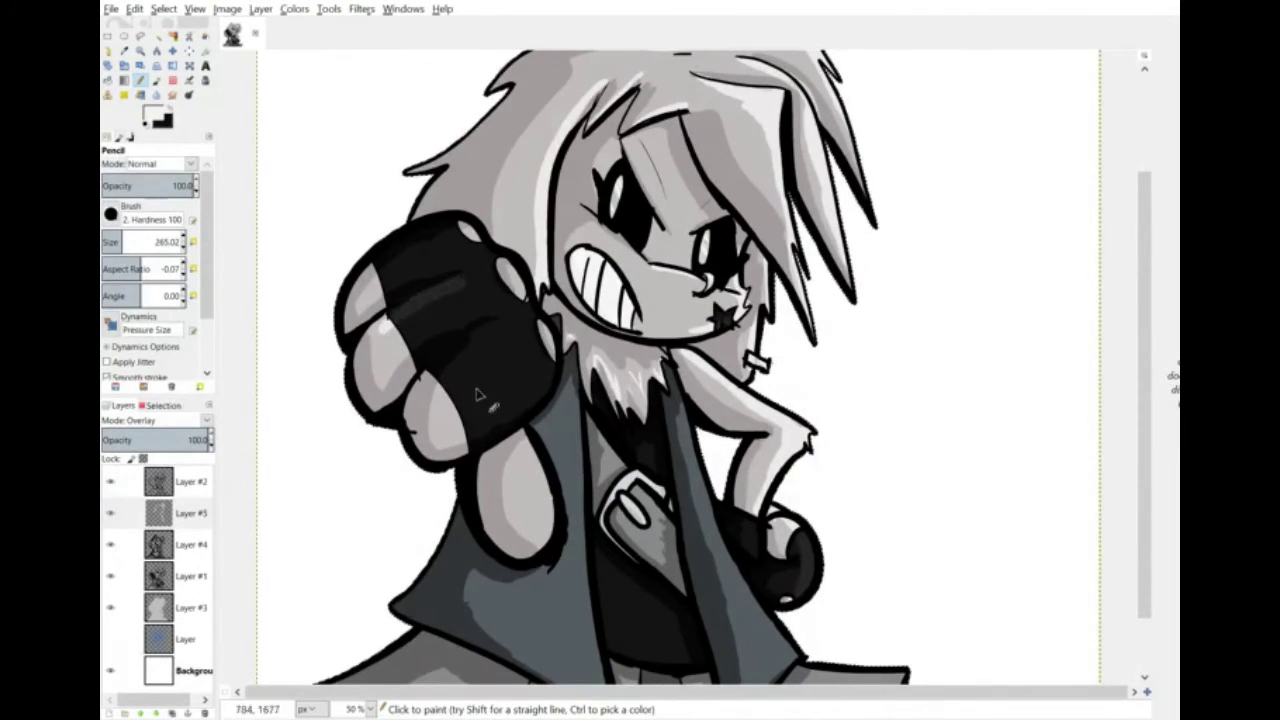
left_click_drag(442, 392, 438, 421)
mouse_move(470, 362)
left_mouse_down()
mouse_move(498, 347)
mouse_move(552, 350)
left_mouse_up()
left_click_drag(381, 274, 366, 299)
left_click_drag(438, 246, 402, 257)
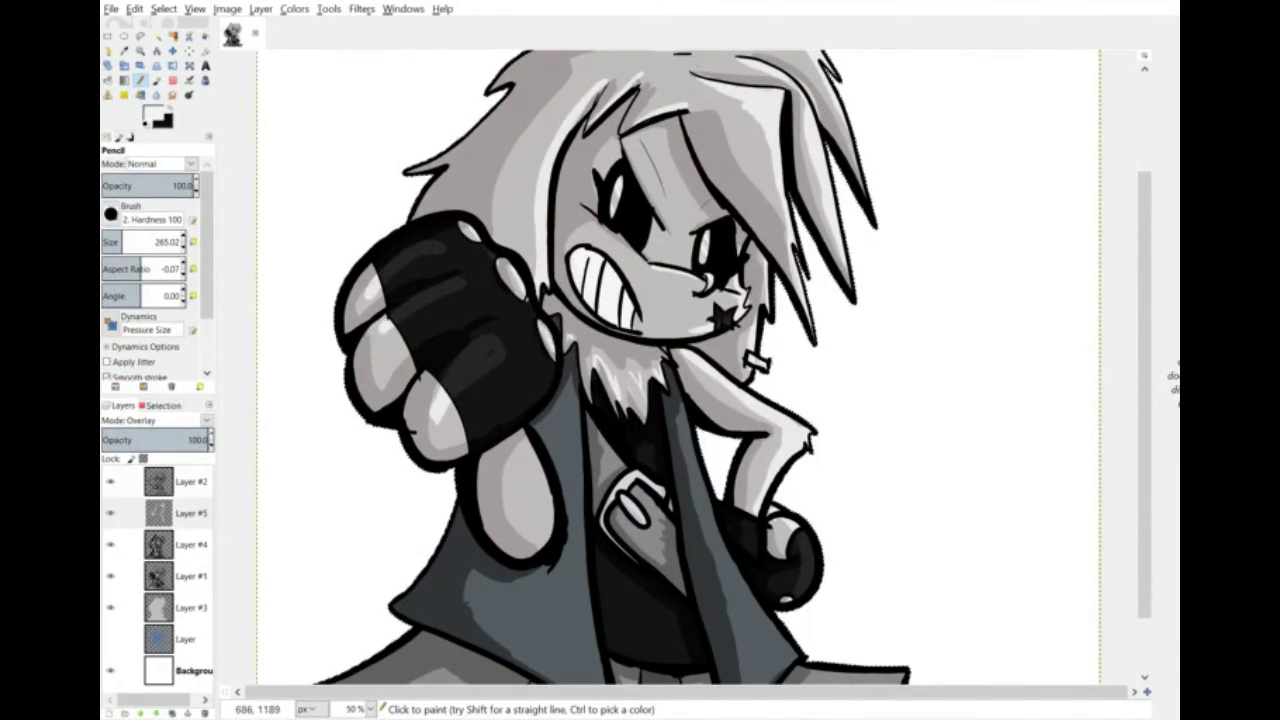
left_click_drag(525, 460, 546, 535)
left_click_drag(661, 553, 667, 556)
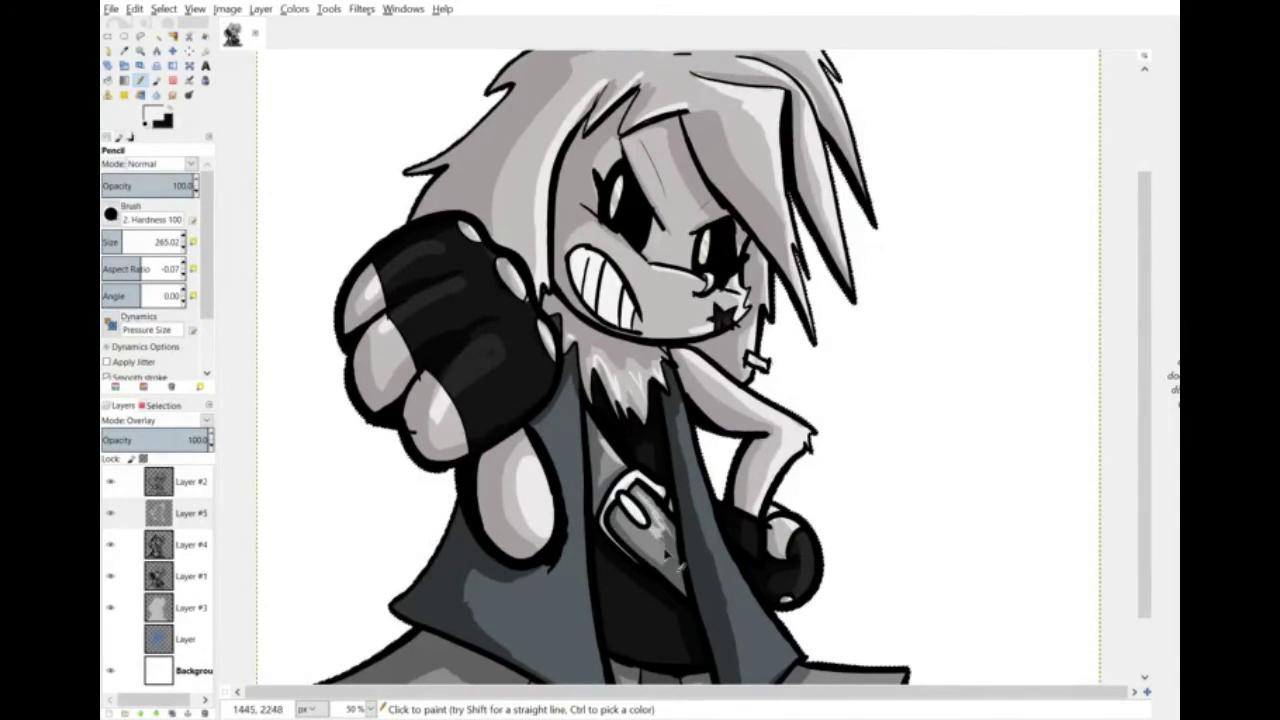
Highlight both vest panels, the shirt below the belt and the skirt pleats with white pencil strokes.
scroll(650, 400, "down", 2)
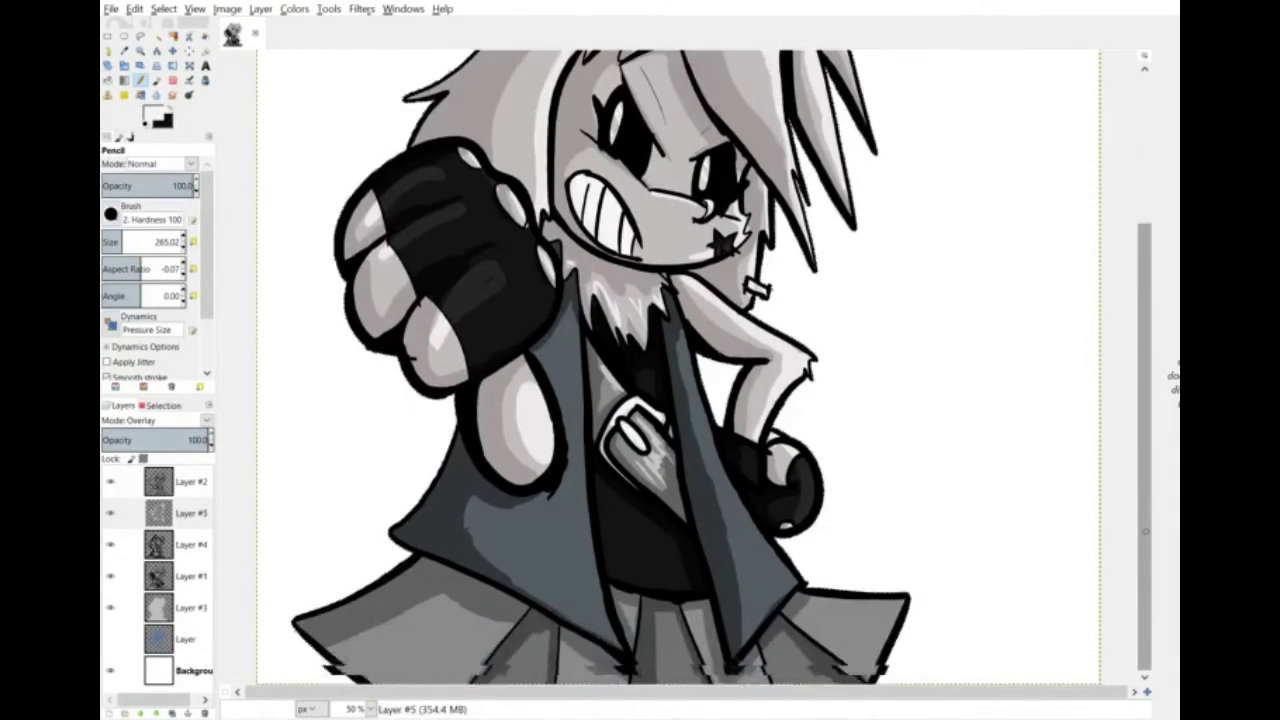
mouse_move(697, 342)
left_mouse_down()
mouse_move(720, 480)
mouse_move(815, 605)
mouse_move(767, 596)
mouse_move(797, 592)
left_mouse_up()
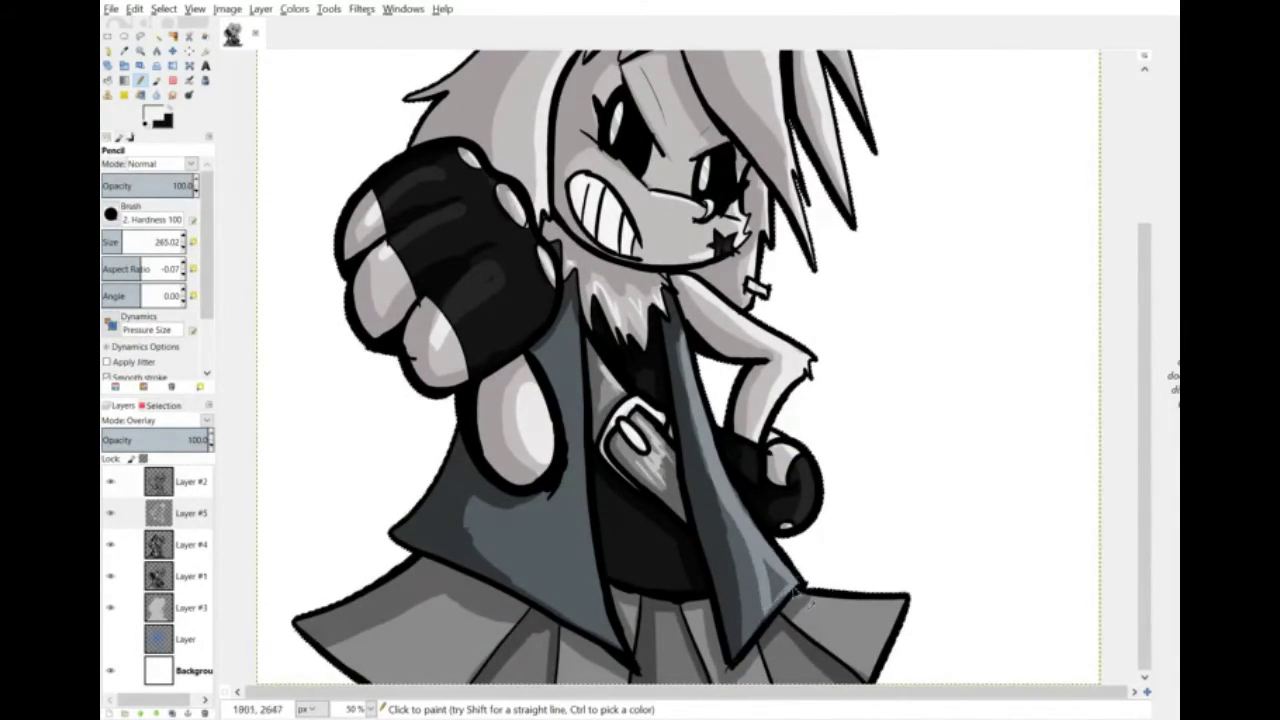
mouse_move(575, 335)
left_mouse_down()
mouse_move(581, 415)
mouse_move(579, 330)
mouse_move(563, 550)
mouse_move(614, 633)
left_mouse_up()
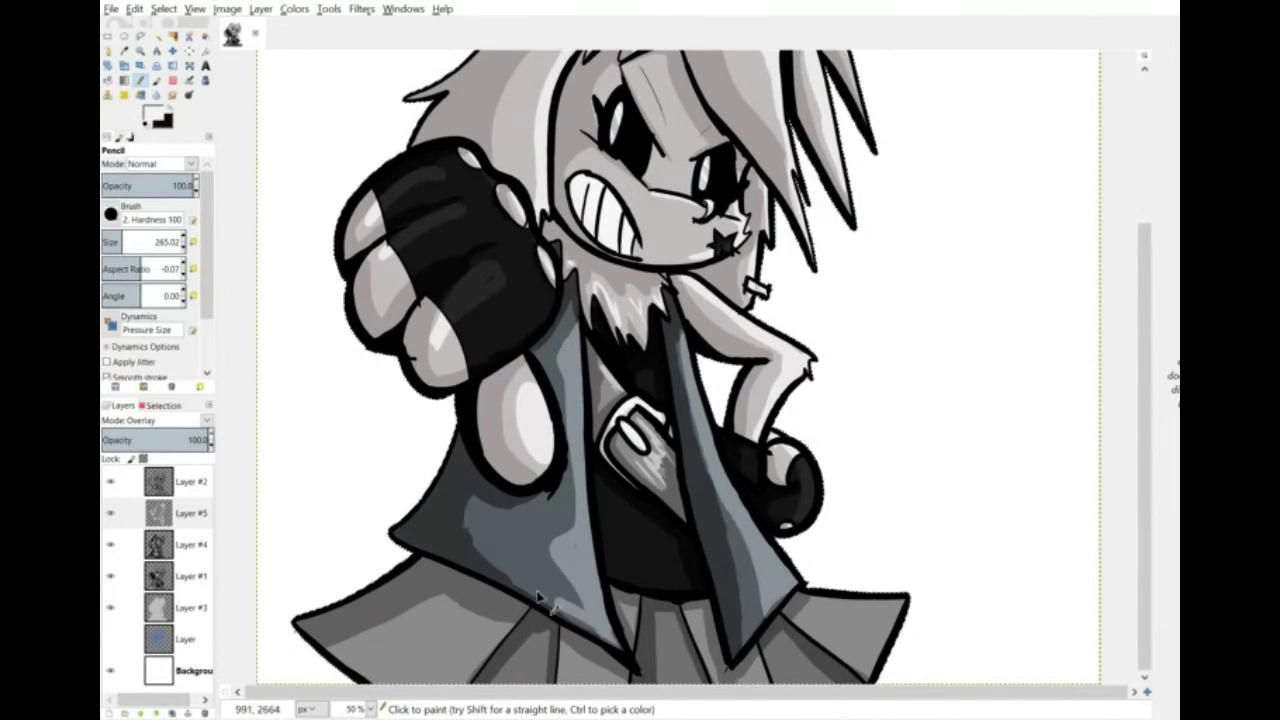
mouse_move(537, 597)
left_mouse_down()
mouse_move(600, 609)
mouse_move(524, 585)
mouse_move(572, 588)
left_mouse_up()
left_click_drag(614, 518, 654, 576)
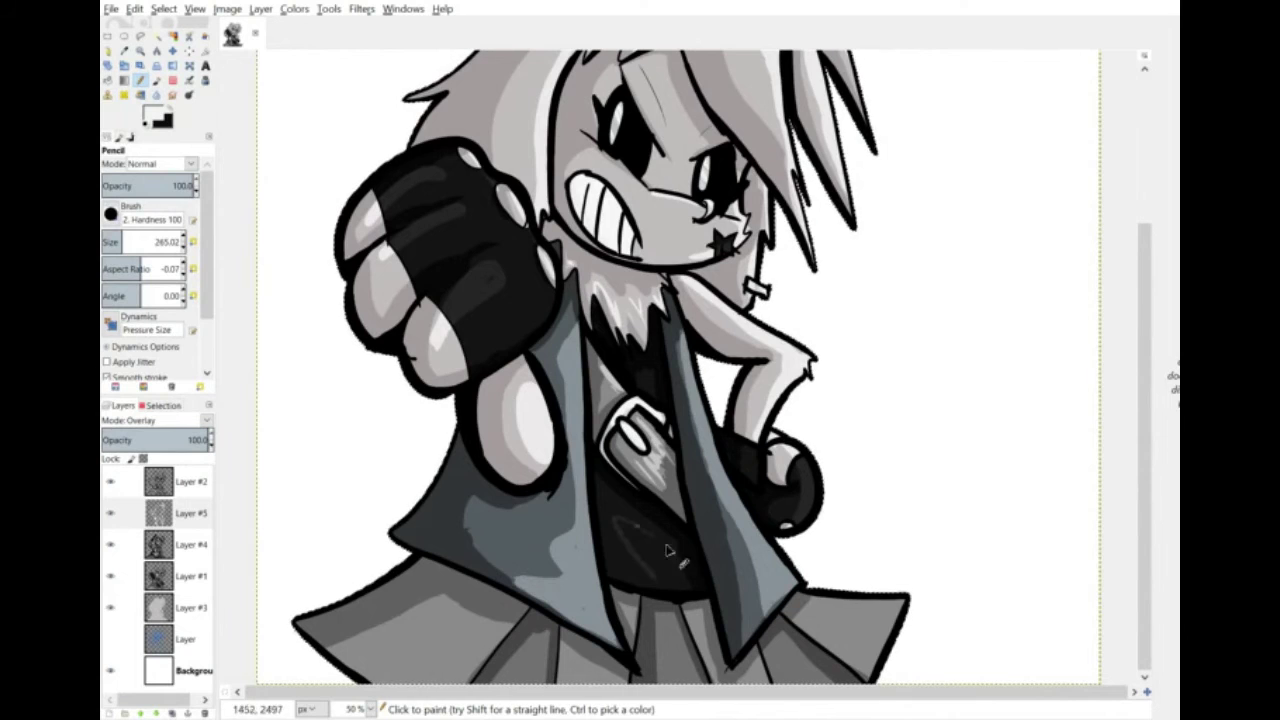
mouse_move(814, 602)
left_mouse_down()
mouse_move(899, 603)
mouse_move(869, 620)
left_mouse_up()
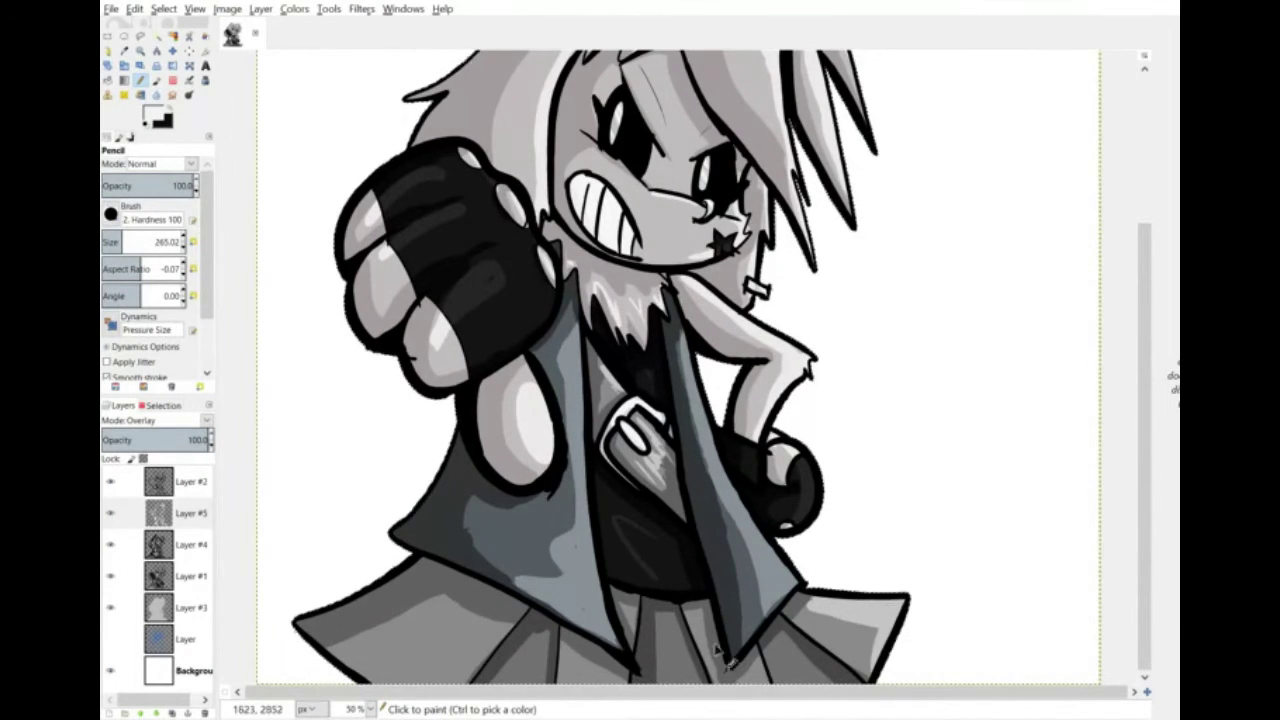
mouse_move(376, 672)
left_mouse_down()
mouse_move(457, 680)
mouse_move(459, 663)
mouse_move(440, 678)
mouse_move(396, 672)
left_mouse_up()
Lower the highlight layer's opacity and check the whole drawing.
left_click(144, 440)
mouse_move(1145, 450)
left_mouse_down()
mouse_move(1145, 334)
mouse_move(1145, 450)
left_mouse_up()
left_click(370, 709)
left_click(358, 661)
Select the Background layer, choose a dark purplish-brown foreground color and save the image.
left_click(185, 671)
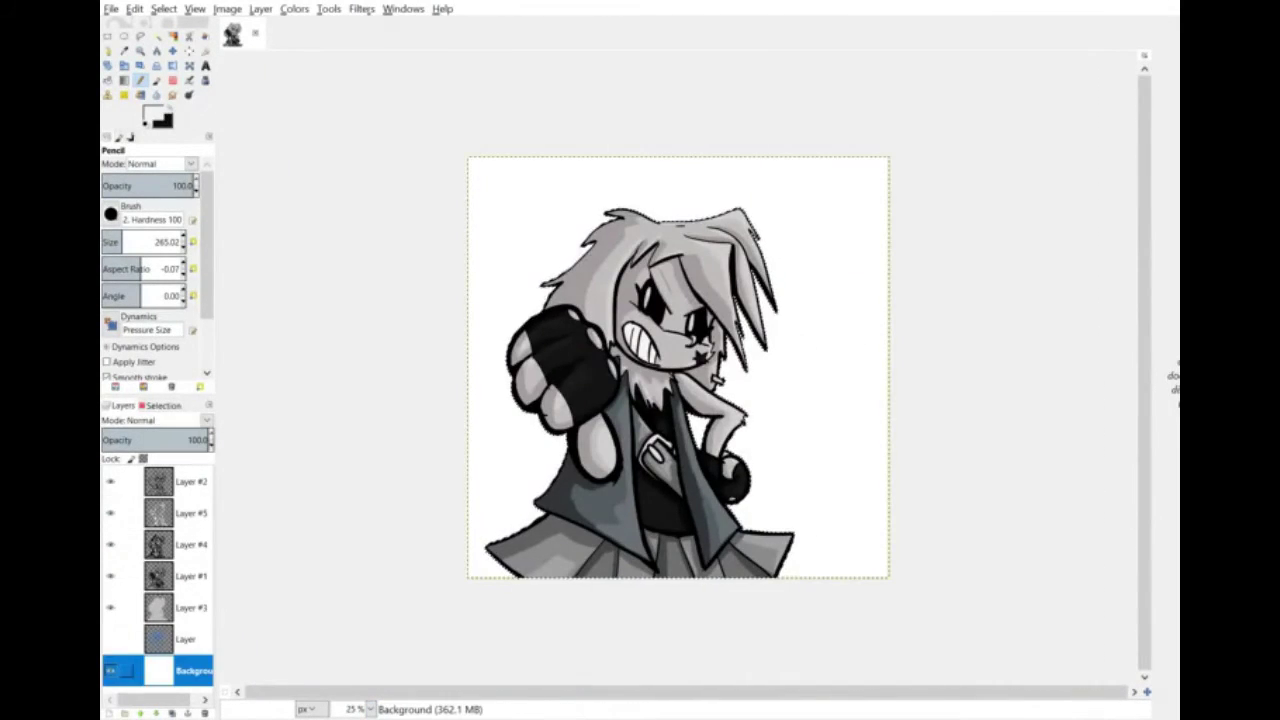
left_click(162, 406)
left_click(128, 713)
left_click(121, 406)
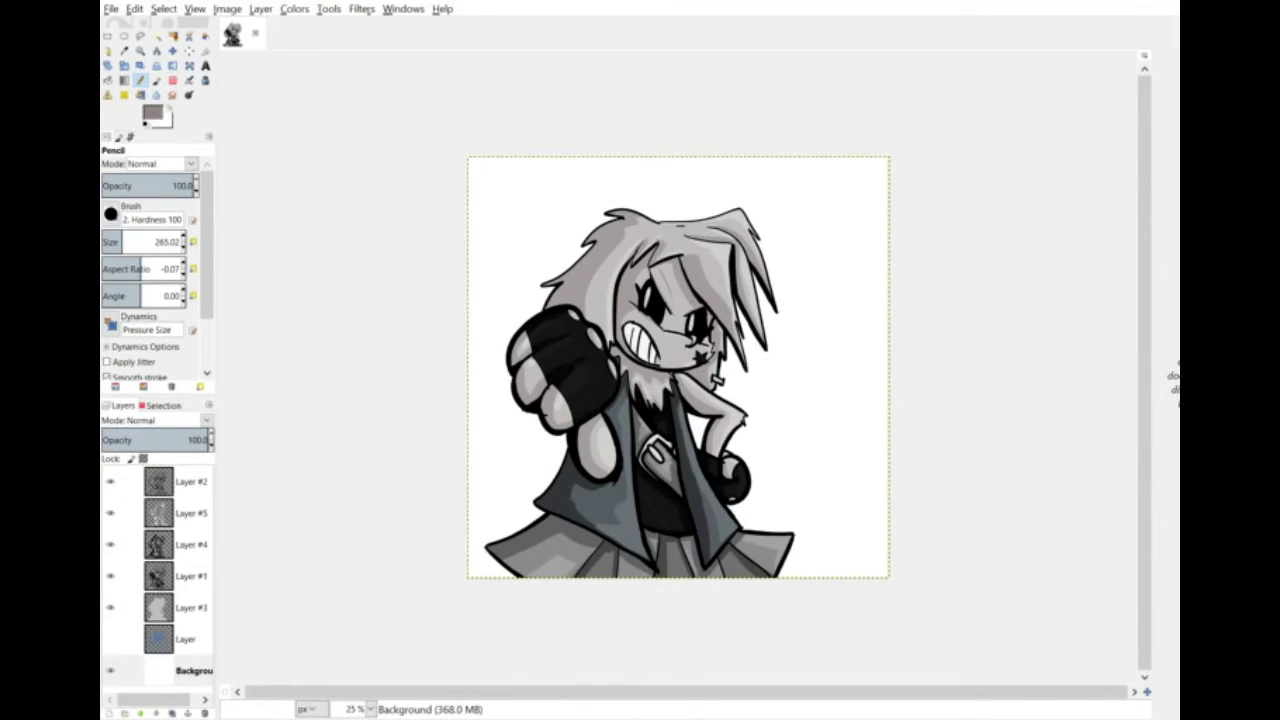
key("ctrl+s")
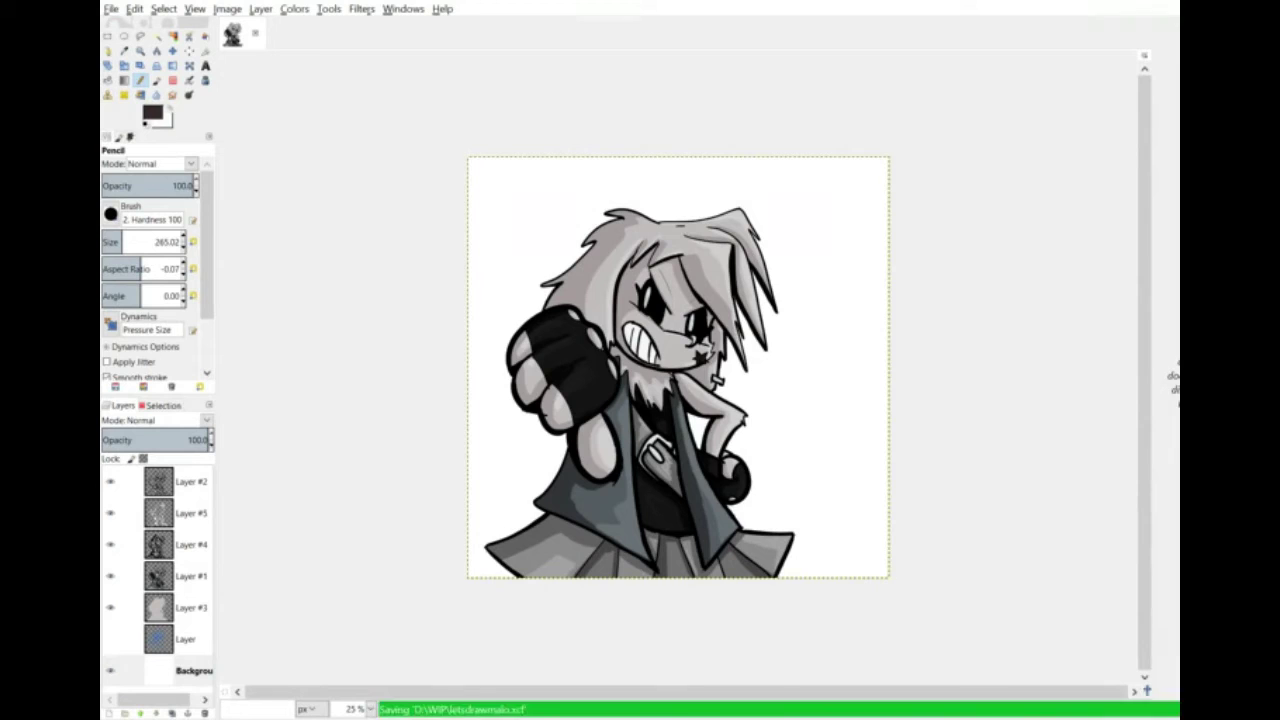
Paint a dark brown column behind the character's bent arm using the 2. Block 01 brush at size 700.30.
left_click(111, 214)
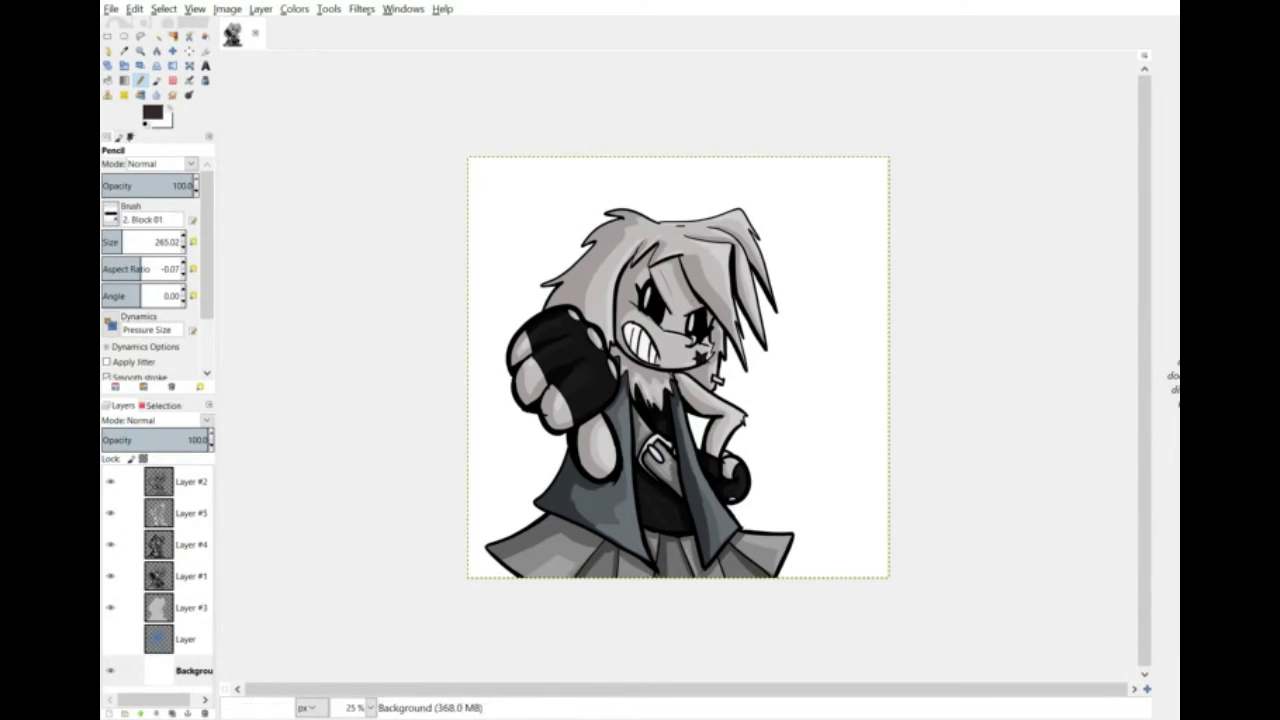
left_click_drag(742, 598, 761, 291)
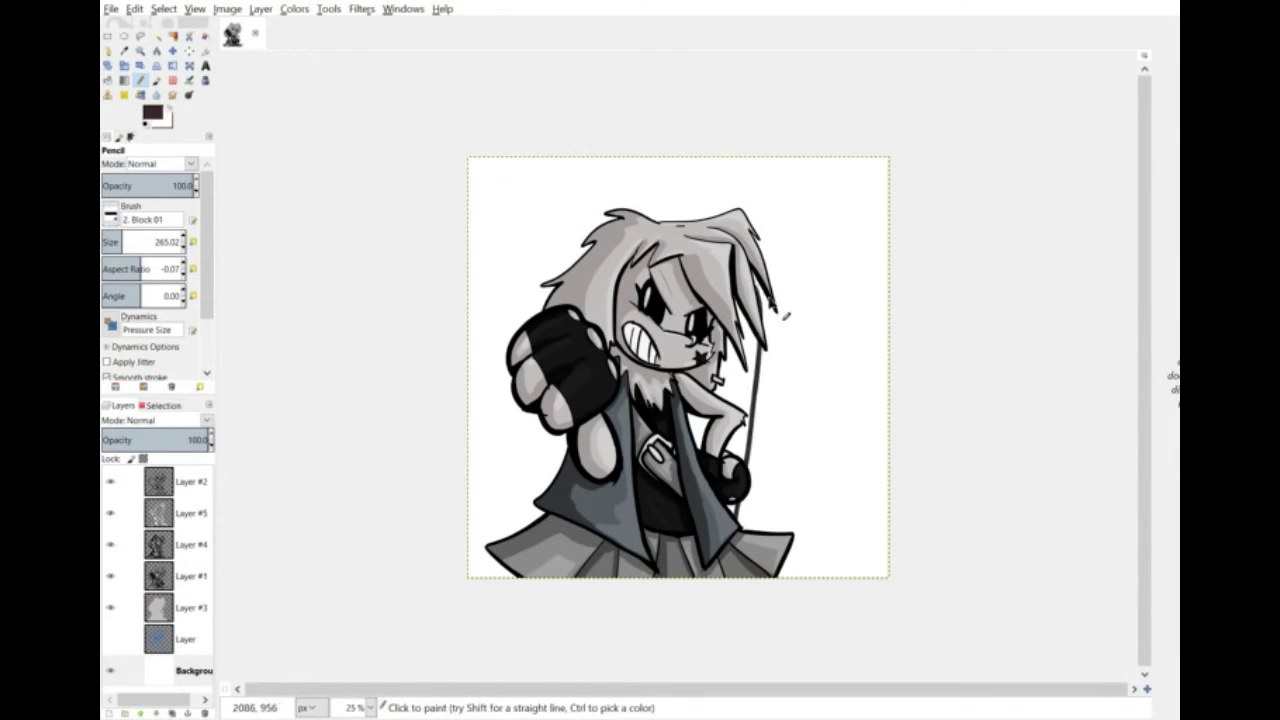
left_click(156, 240)
left_click_drag(790, 580, 777, 318)
mouse_move(774, 524)
left_mouse_down()
mouse_move(776, 328)
mouse_move(770, 560)
mouse_move(762, 451)
mouse_move(737, 562)
left_mouse_up()
mouse_move(778, 330)
left_mouse_down()
mouse_move(821, 620)
mouse_move(800, 410)
mouse_move(827, 538)
mouse_move(737, 163)
mouse_move(770, 262)
mouse_move(790, 255)
mouse_move(755, 168)
left_mouse_up()
Paint jagged dark brown shapes along the canvas's upper edge, lower corners and far side, leaving white gaps around the character.
mouse_move(477, 268)
left_mouse_down()
mouse_move(670, 167)
mouse_move(490, 215)
mouse_move(494, 360)
mouse_move(495, 260)
left_mouse_up()
mouse_move(790, 188)
left_mouse_down()
mouse_move(870, 212)
mouse_move(880, 194)
mouse_move(820, 166)
mouse_move(840, 262)
left_mouse_up()
mouse_move(584, 258)
left_mouse_down()
mouse_move(578, 198)
mouse_move(735, 200)
mouse_move(545, 263)
mouse_move(517, 250)
mouse_move(531, 318)
left_mouse_up()
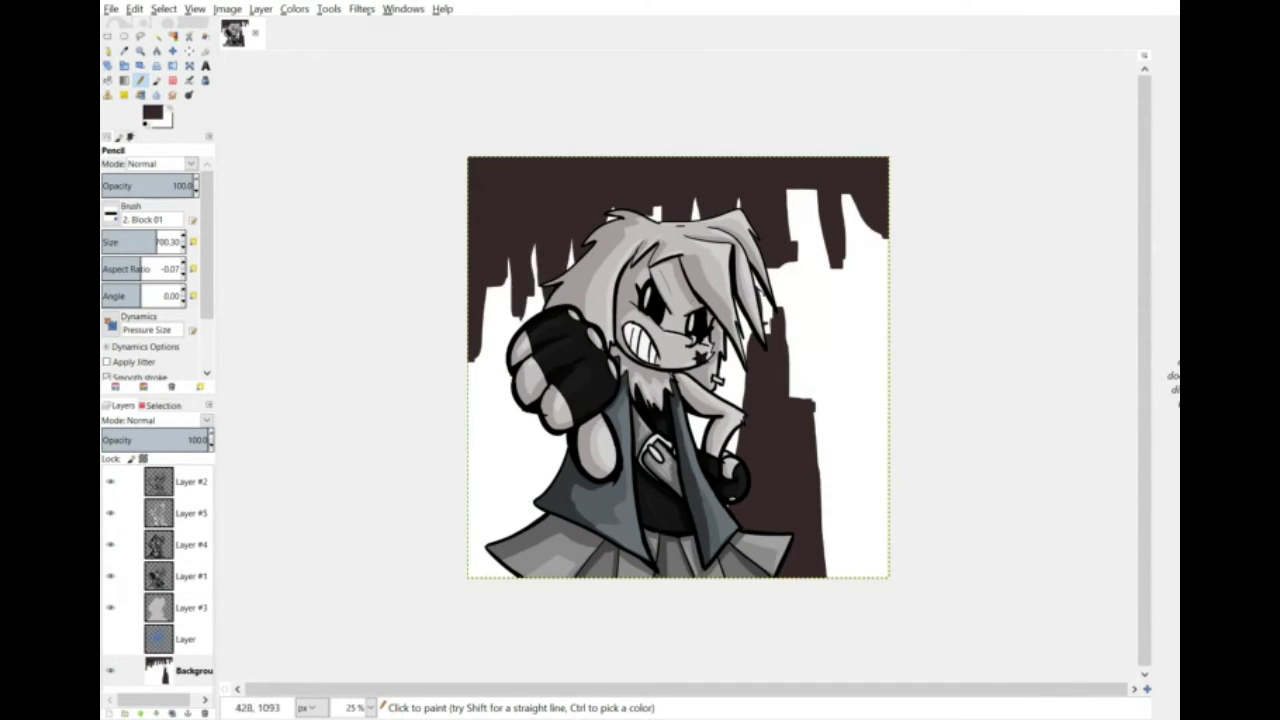
mouse_move(520, 400)
left_mouse_down()
mouse_move(471, 645)
mouse_move(556, 449)
mouse_move(566, 541)
mouse_move(532, 412)
left_mouse_up()
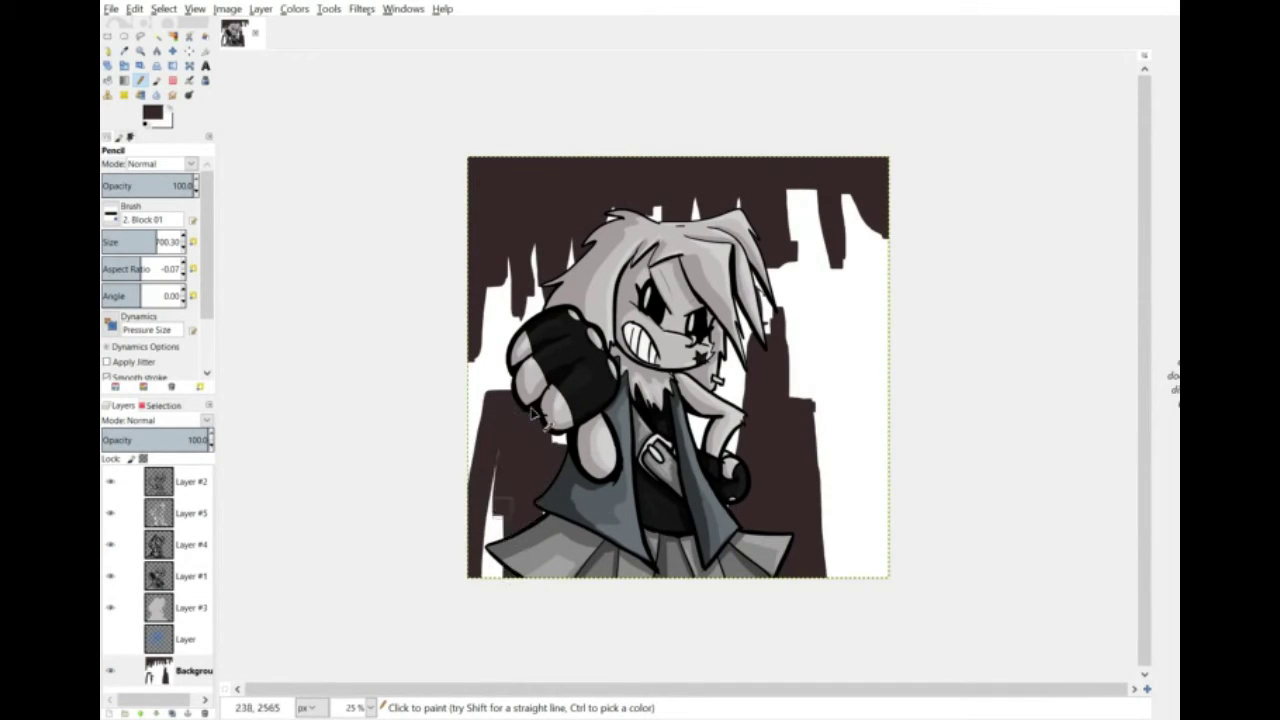
left_click_drag(829, 505, 914, 591)
mouse_move(870, 240)
left_mouse_down()
mouse_move(881, 329)
mouse_move(839, 530)
mouse_move(877, 437)
mouse_move(860, 500)
left_mouse_up()
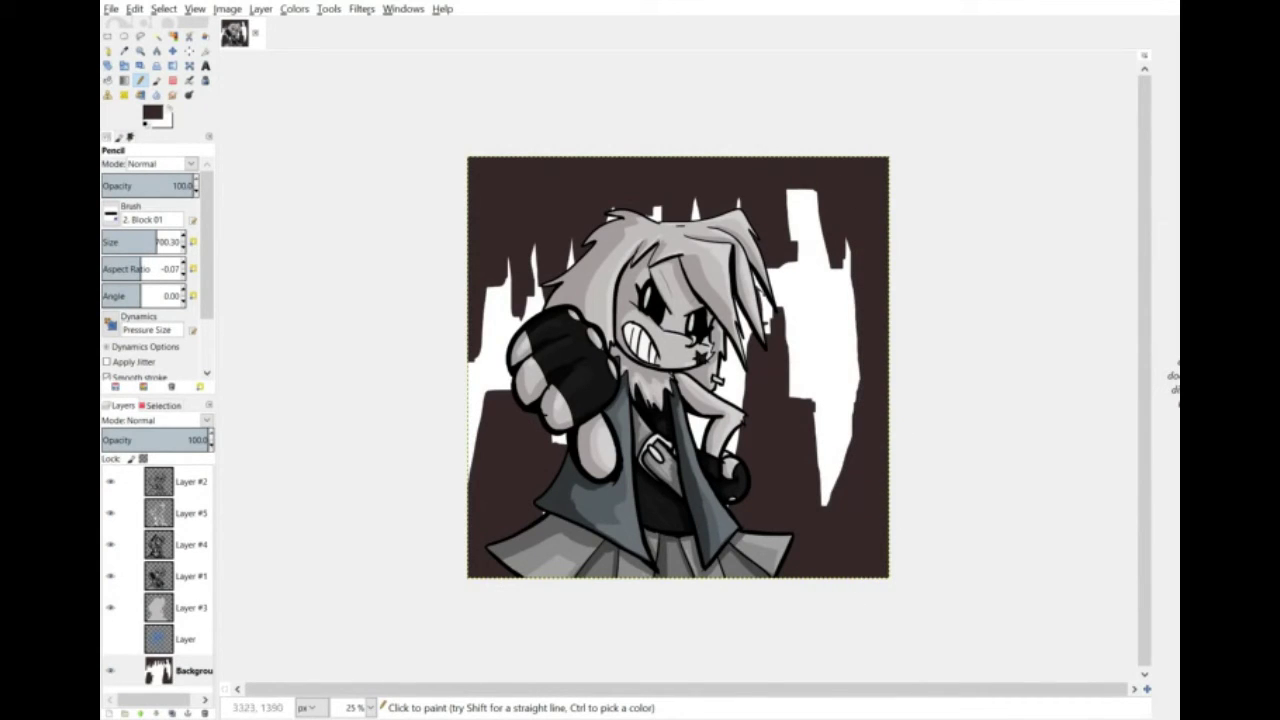
Bucket-fill the white background gaps with pale lavender and the dark brown areas with a lighter brown.
left_click(108, 80)
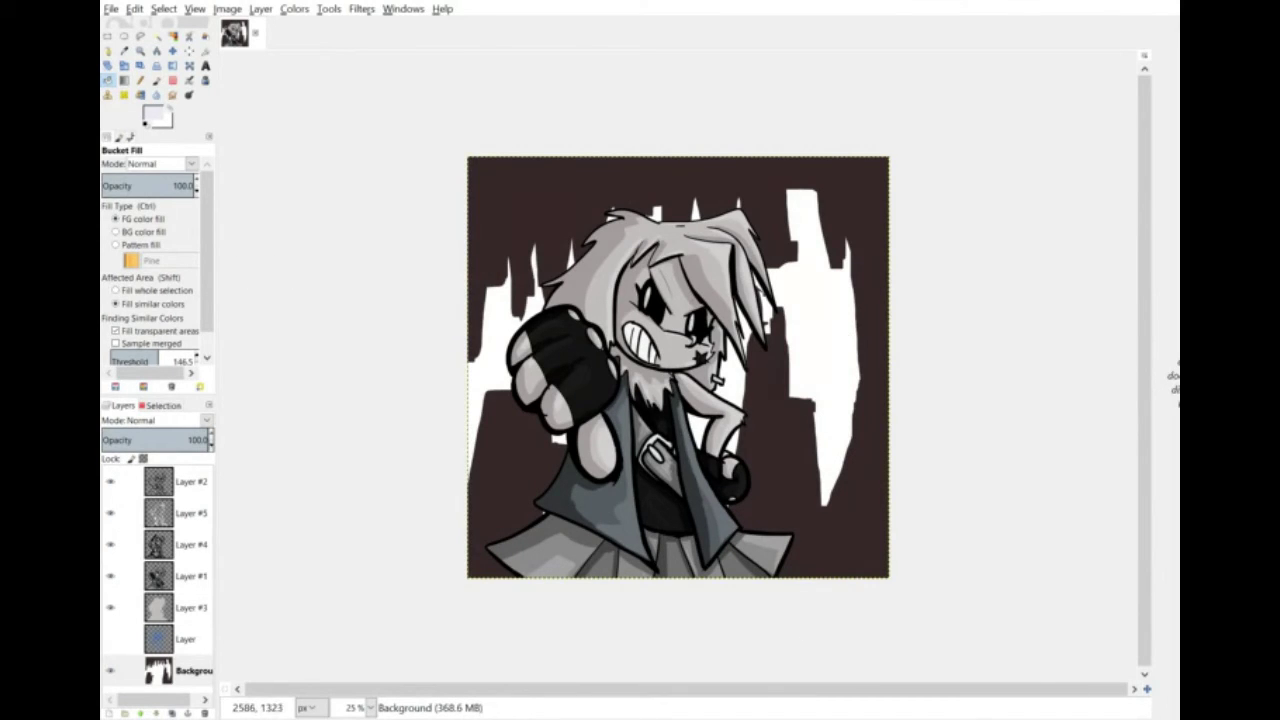
left_click(850, 316)
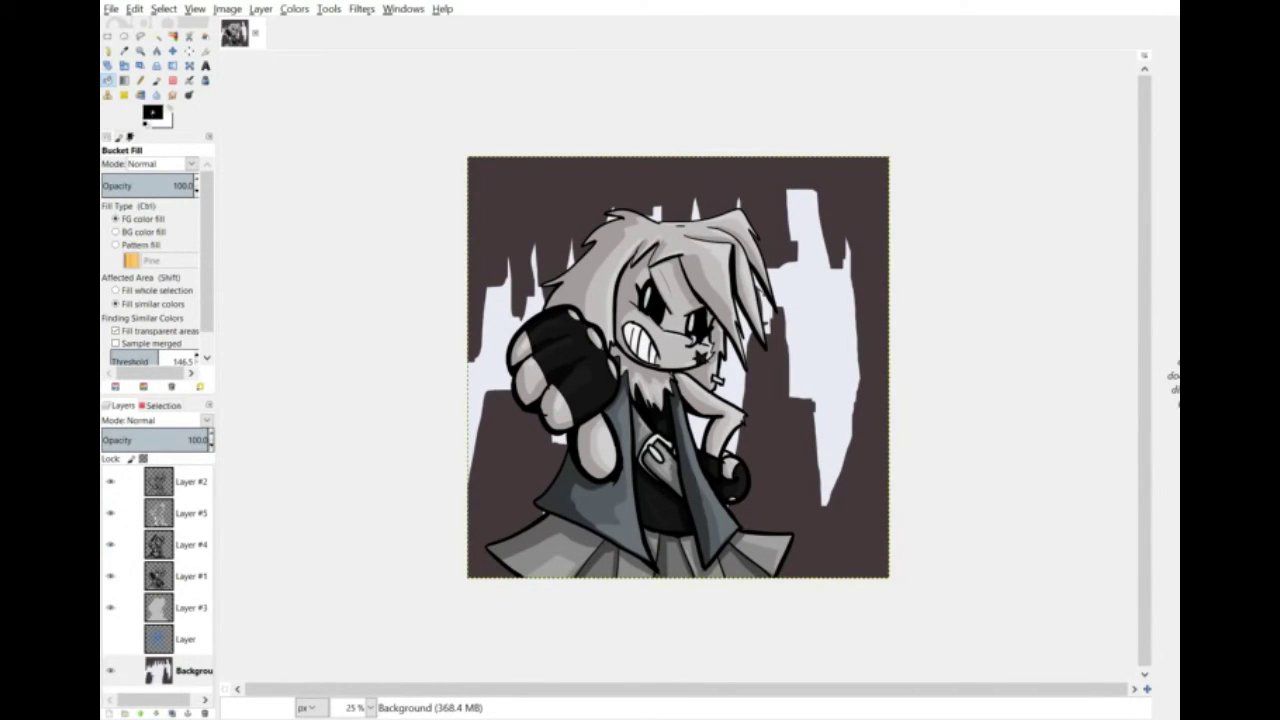
Paint jagged black spikes along the upper and lower edges of the background with the block-brush pencil.
left_click(140, 80)
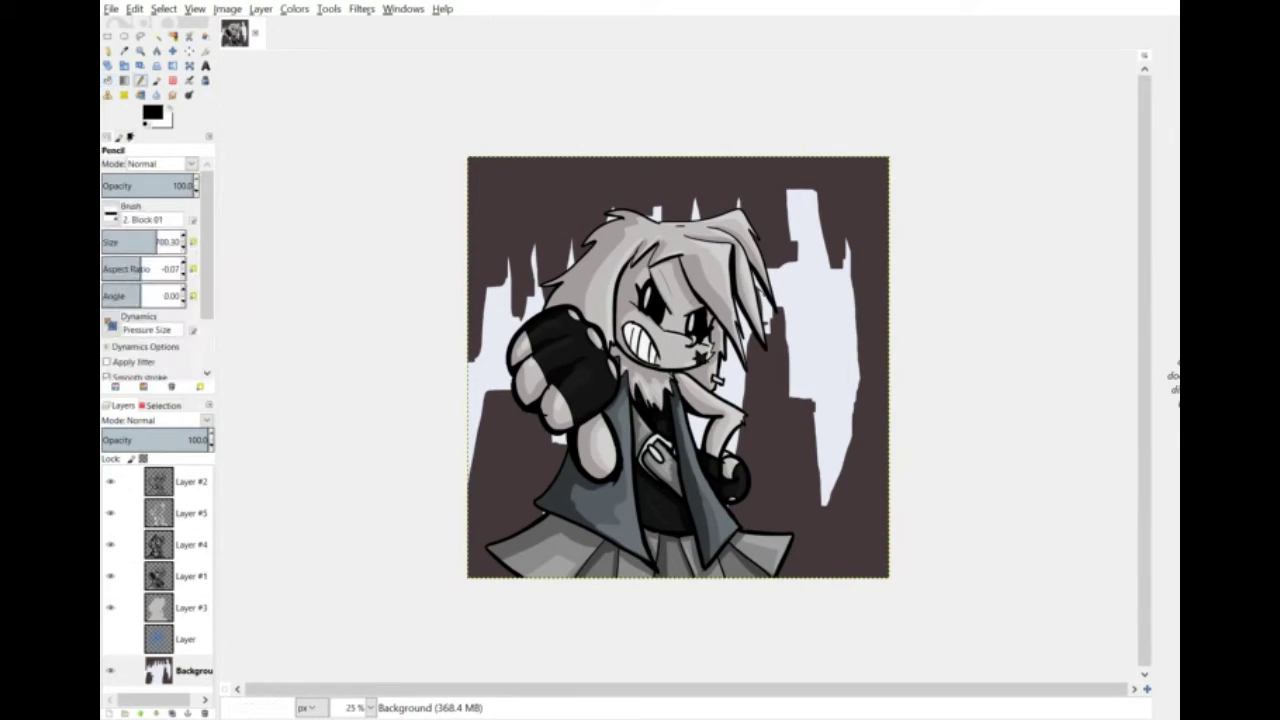
mouse_move(476, 580)
left_mouse_down()
mouse_move(484, 505)
mouse_move(494, 566)
left_mouse_up()
left_click_drag(510, 535, 532, 500)
mouse_move(750, 525)
left_mouse_down()
mouse_move(770, 463)
mouse_move(791, 577)
mouse_move(880, 577)
mouse_move(888, 485)
left_mouse_up()
left_click_drag(872, 154, 943, 220)
mouse_move(460, 200)
left_mouse_down()
mouse_move(512, 143)
mouse_move(780, 143)
mouse_move(847, 174)
mouse_move(895, 160)
mouse_move(573, 155)
mouse_move(514, 207)
mouse_move(586, 150)
mouse_move(567, 163)
left_mouse_up()
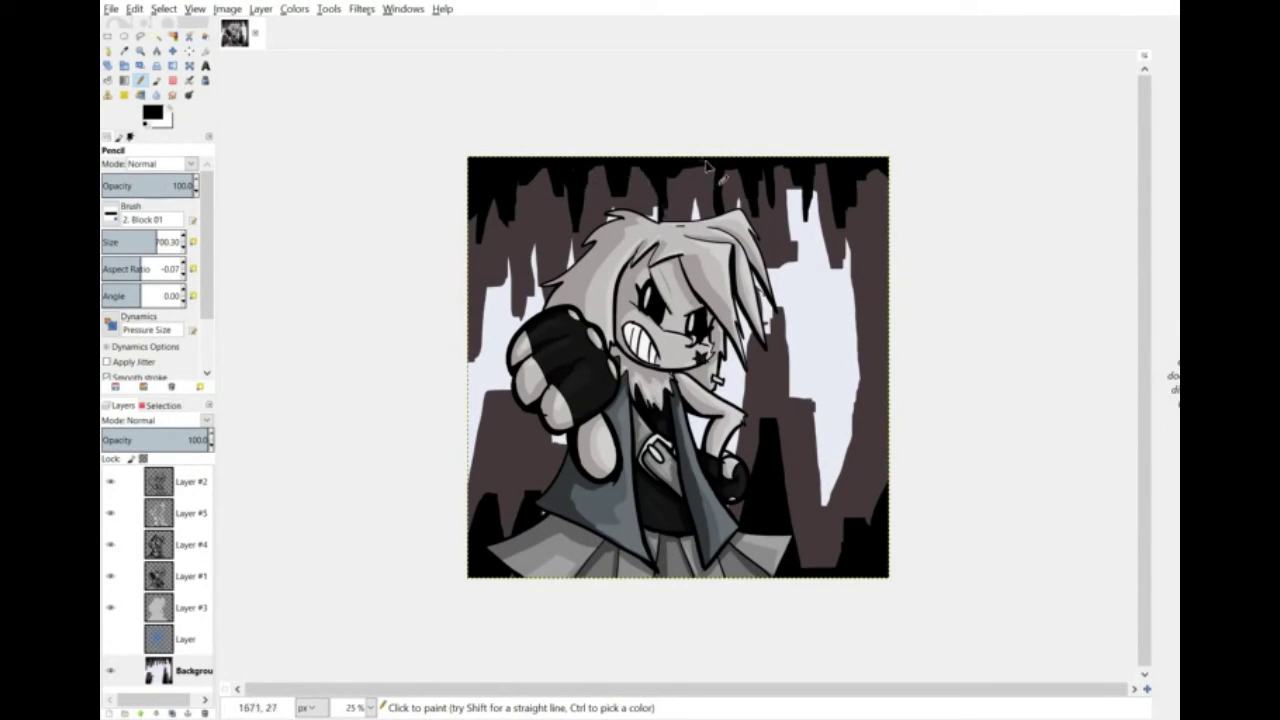
mouse_move(826, 586)
left_mouse_down()
mouse_move(812, 636)
mouse_move(838, 572)
left_mouse_up()
left_click_drag(519, 436, 523, 530)
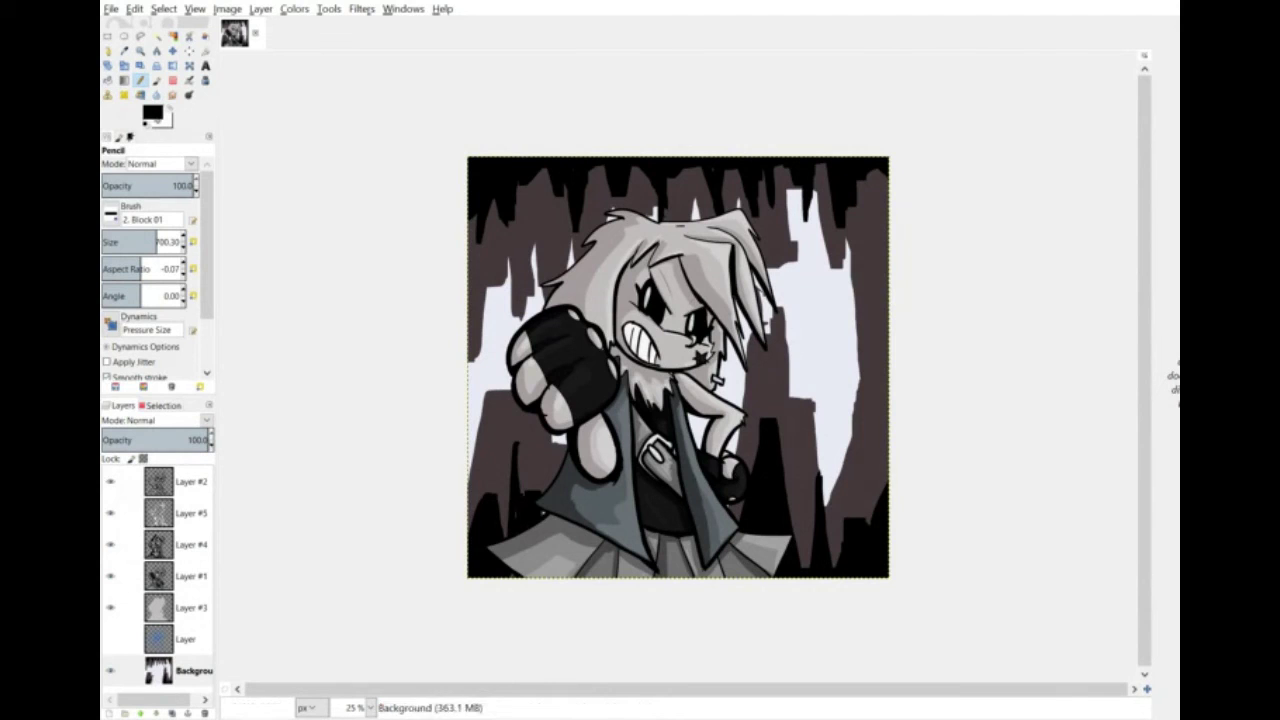
Sign the drawing in black on the shadow overlay layer, over the brown column beside the bent arm, with a size 43 paintbrush.
left_click(187, 543)
key("p")
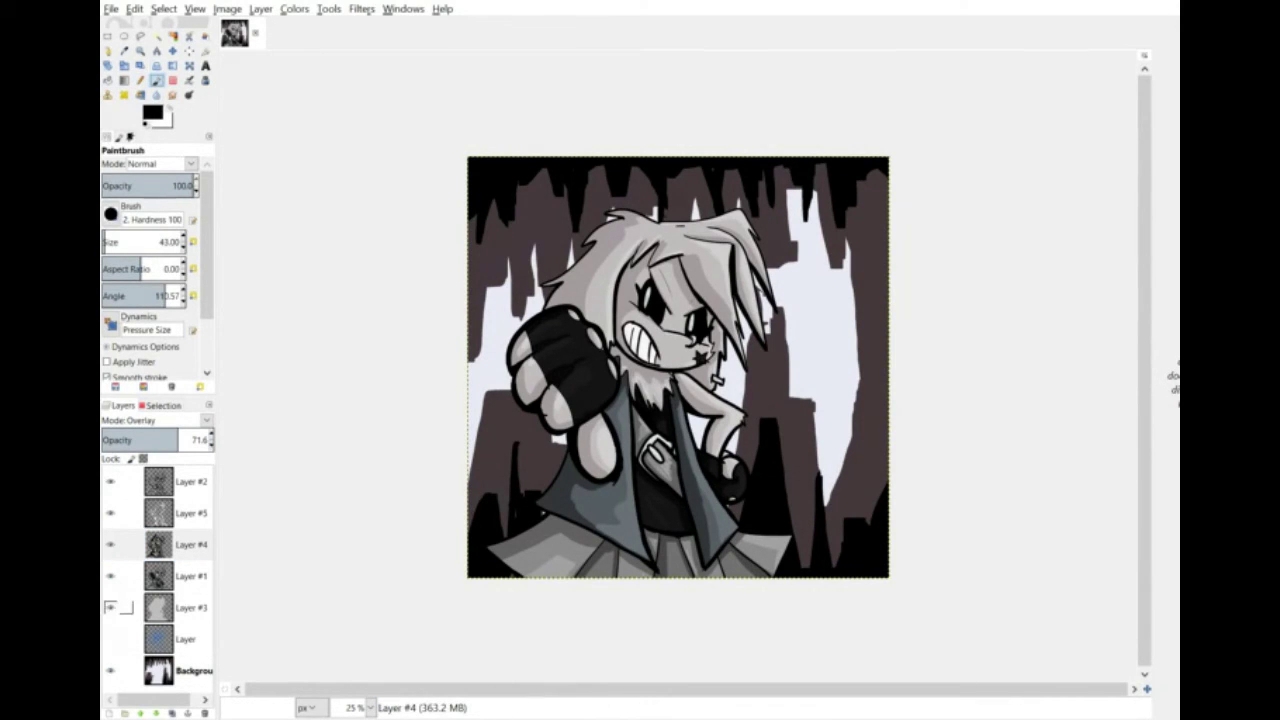
key("1")
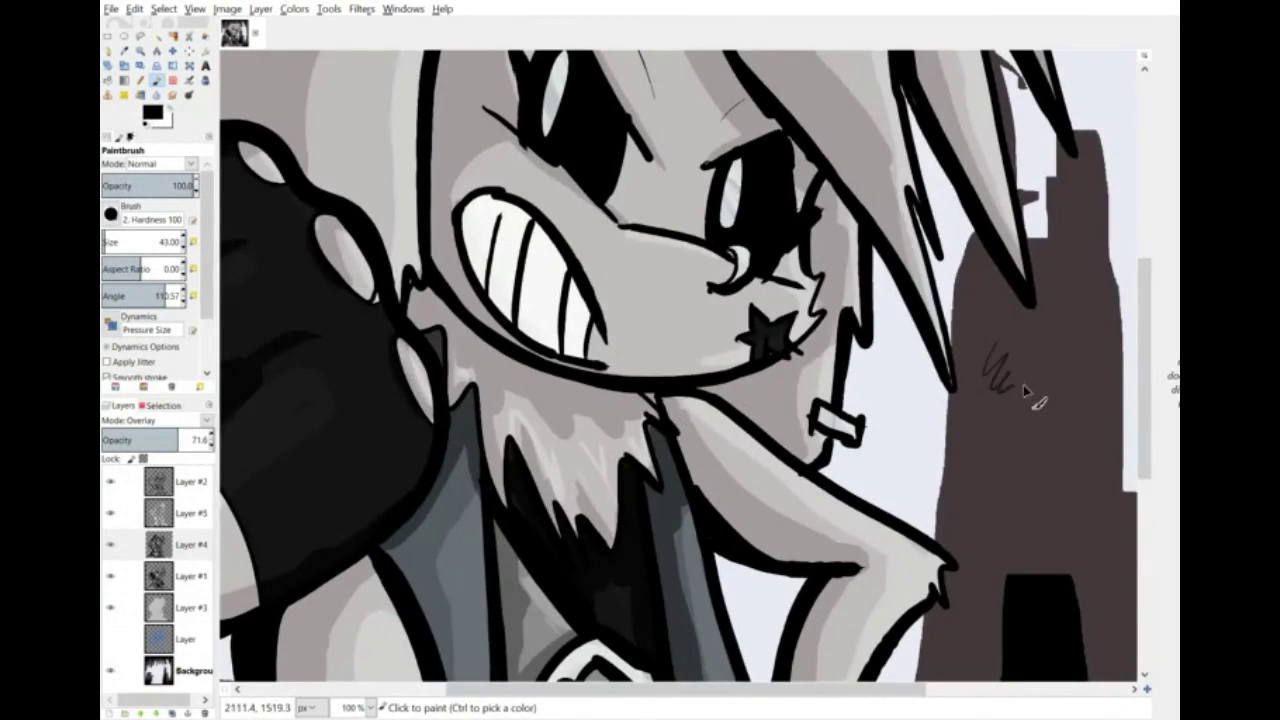
mouse_move(1023, 387)
left_mouse_down()
mouse_move(1046, 434)
mouse_move(1071, 397)
mouse_move(1071, 452)
left_mouse_up()
left_click_drag(1000, 314, 1003, 375)
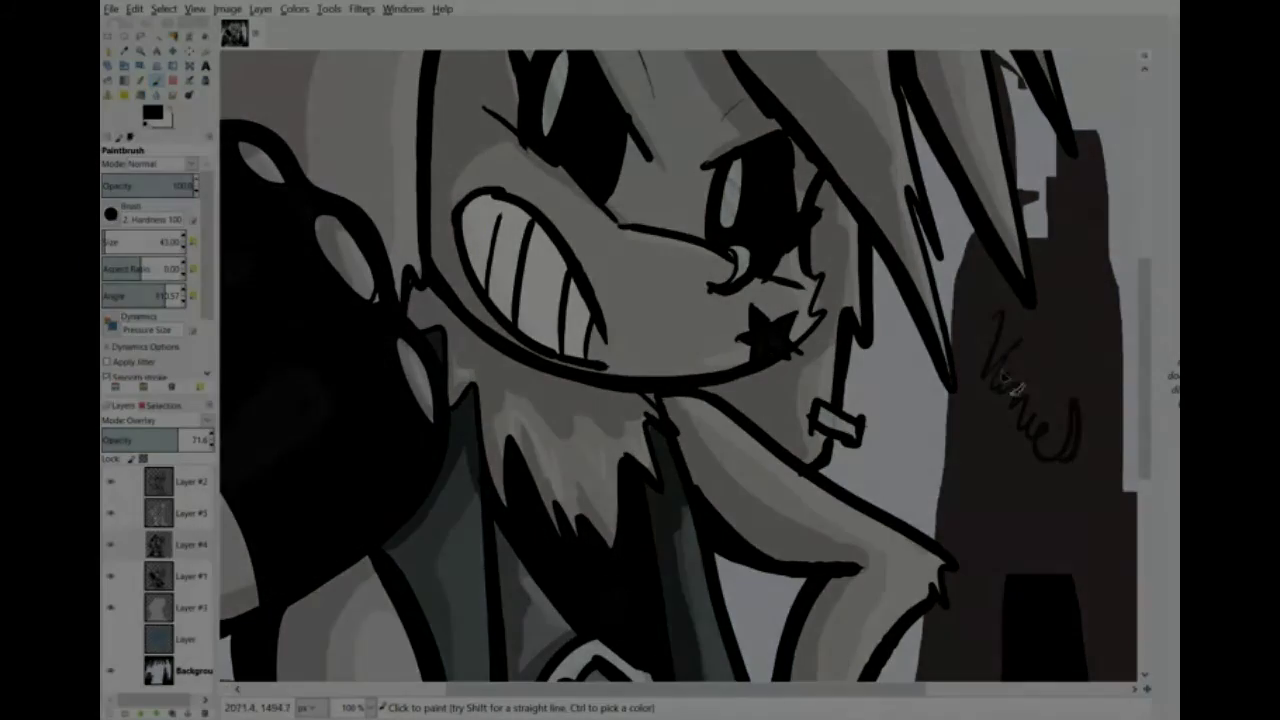